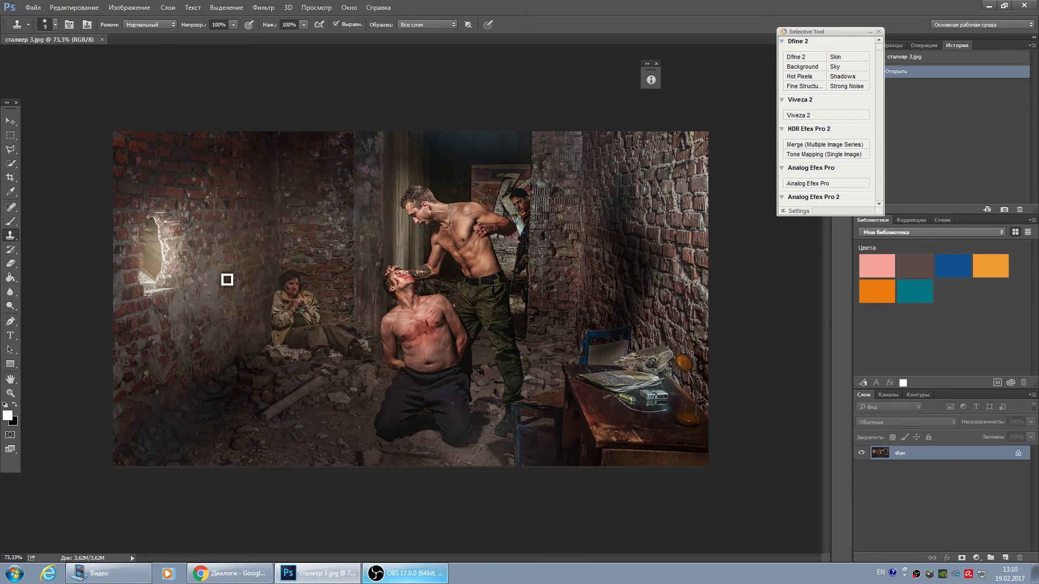
Step: Open raw photos DSC05475, 05476, 05477, 05480, 05484, 05493, 05498 and 05501 in Camera Raw
left_click(32, 8)
left_click(187, 141)
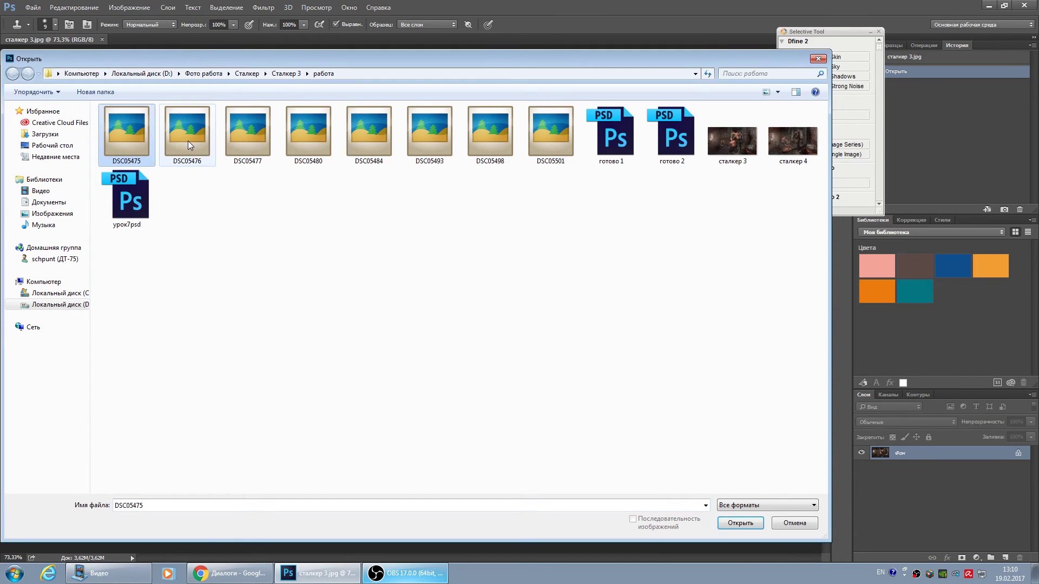
left_click(246, 139, "ctrl")
left_click(157, 138, "ctrl")
left_click(306, 139, "ctrl")
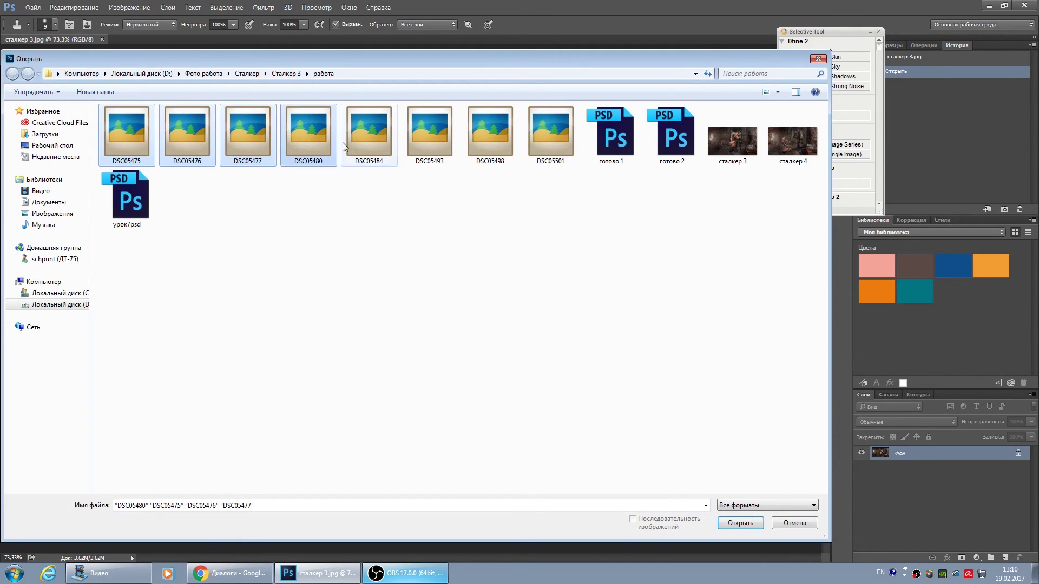
left_click(368, 143, "ctrl")
left_click(451, 148, "ctrl")
left_click(490, 140, "ctrl")
left_click(565, 141, "ctrl")
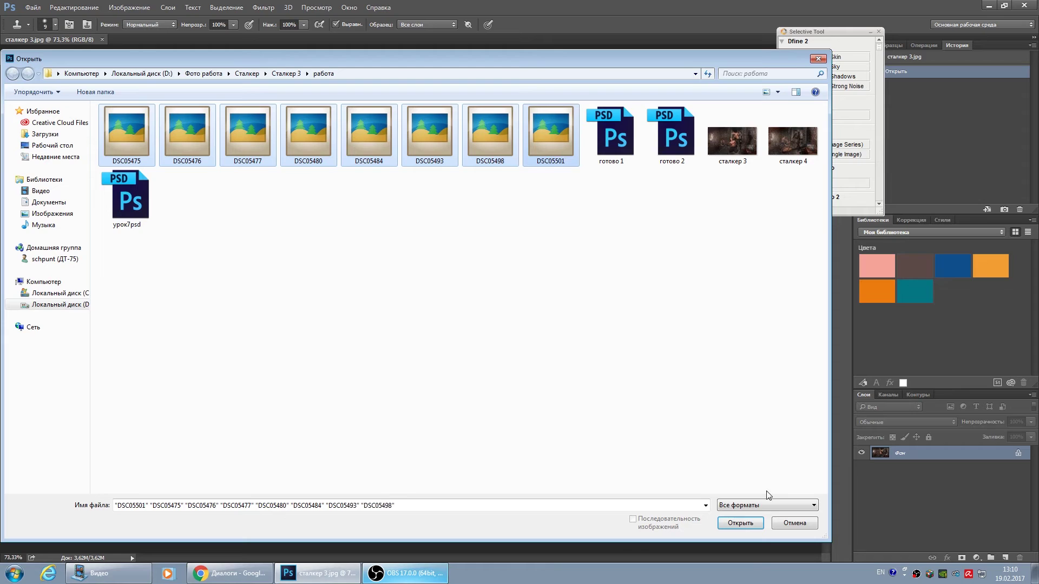
left_click(749, 524)
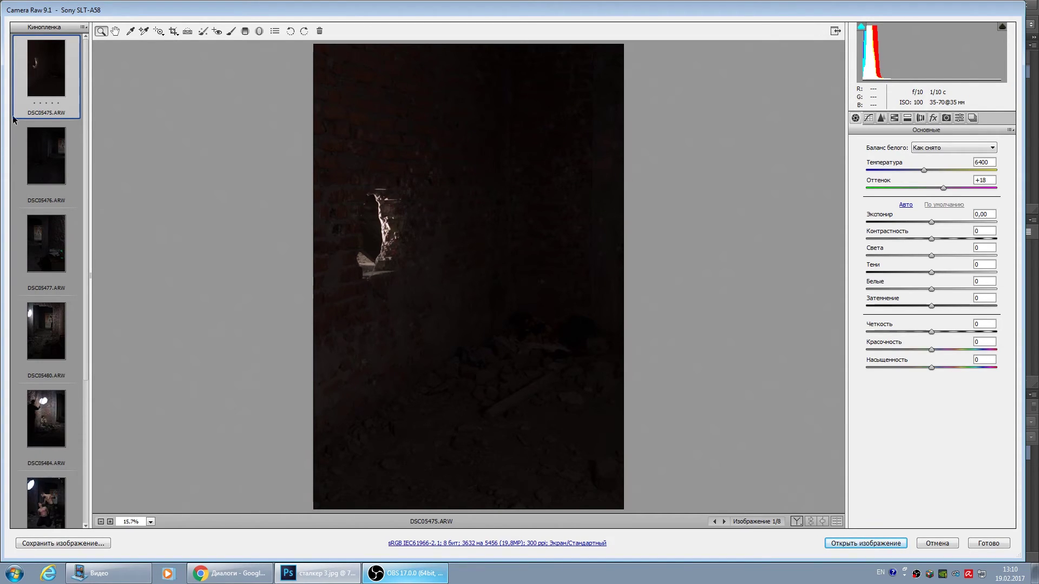
Step: Select all eight filmstrip photos so edits apply to every one
right_click(31, 28)
left_click(54, 34)
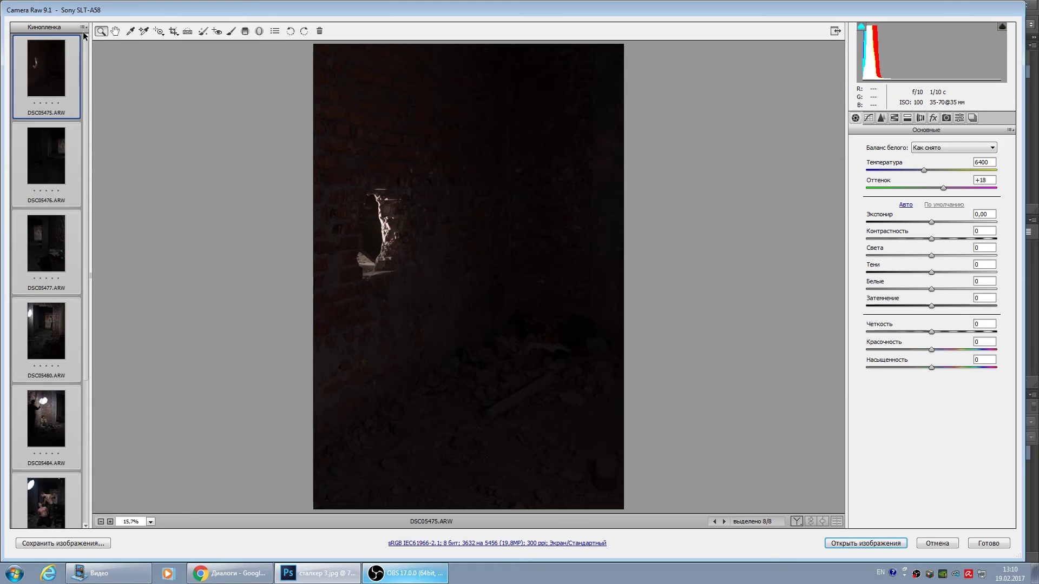
left_click(1010, 130)
left_click(980, 153)
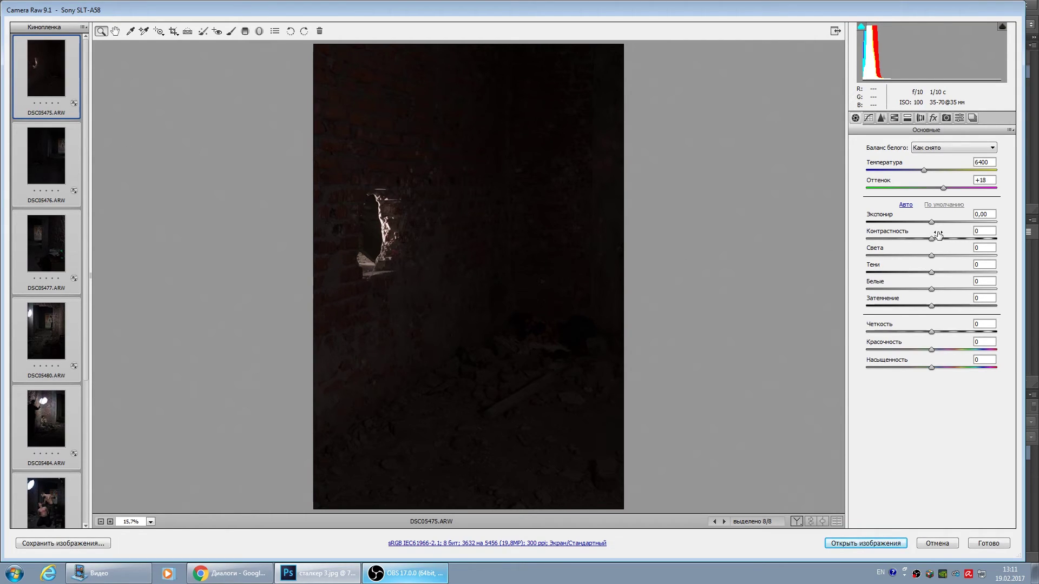
Step: Set Exposure +2,25, Highlights −100, Shadows +100 and Clarity +100 on all photos
left_click_drag(931, 222, 962, 222)
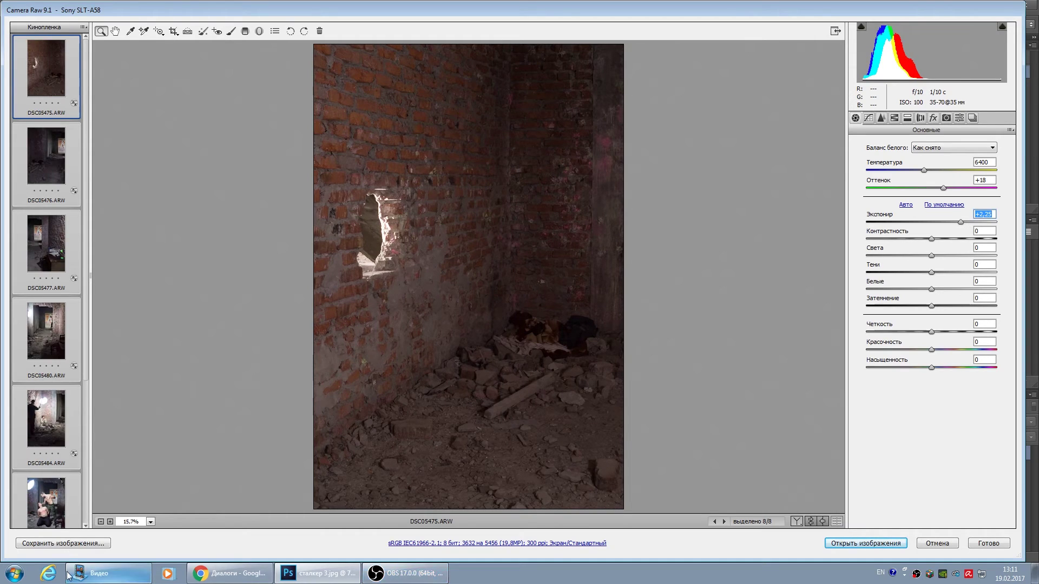
right_click(49, 46)
key("Escape")
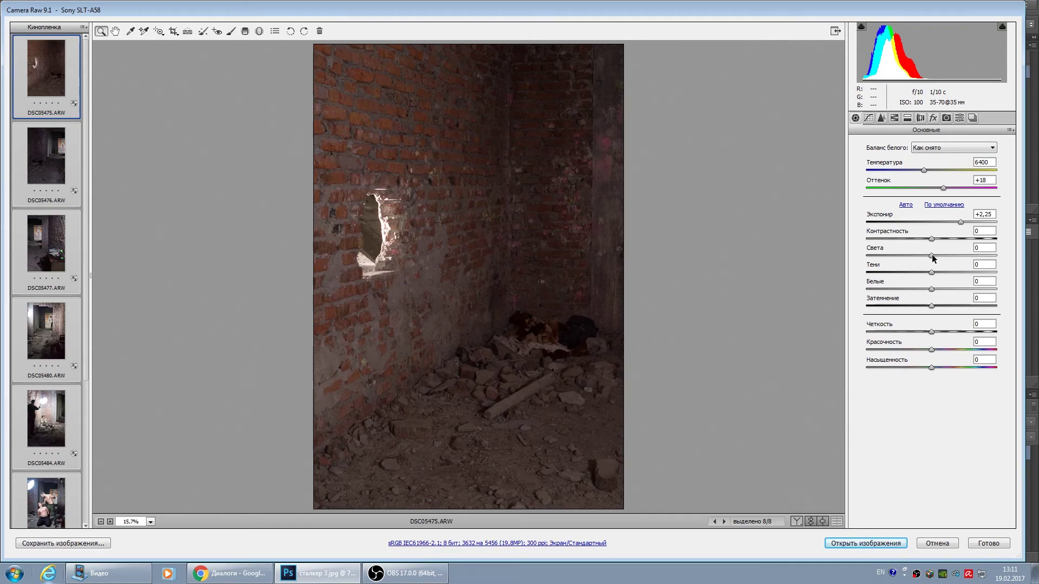
mouse_move(932, 255)
left_mouse_down()
mouse_move(866, 255)
mouse_move(1021, 276)
left_mouse_up()
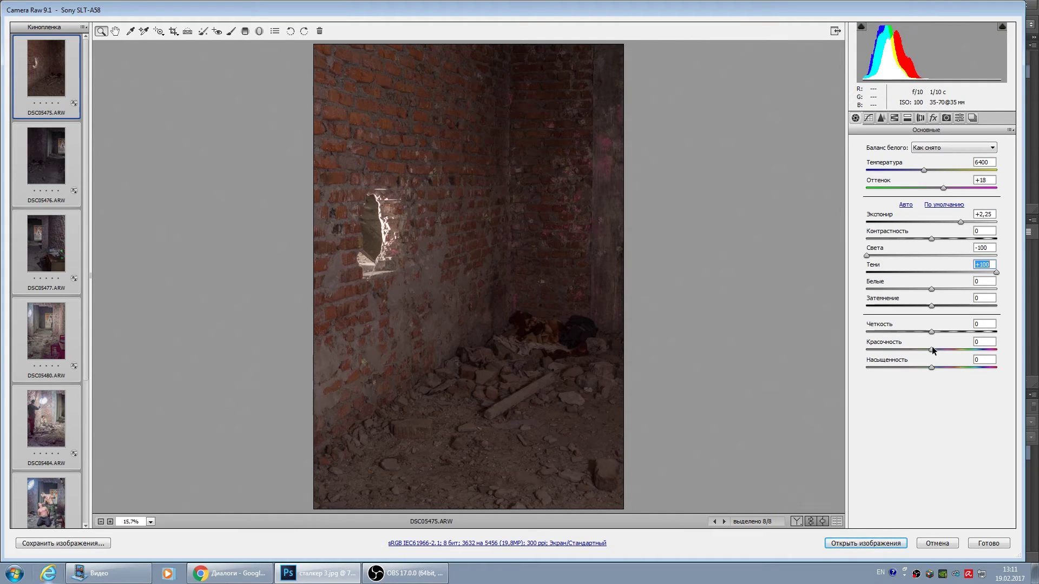
left_click_drag(931, 332, 1023, 333)
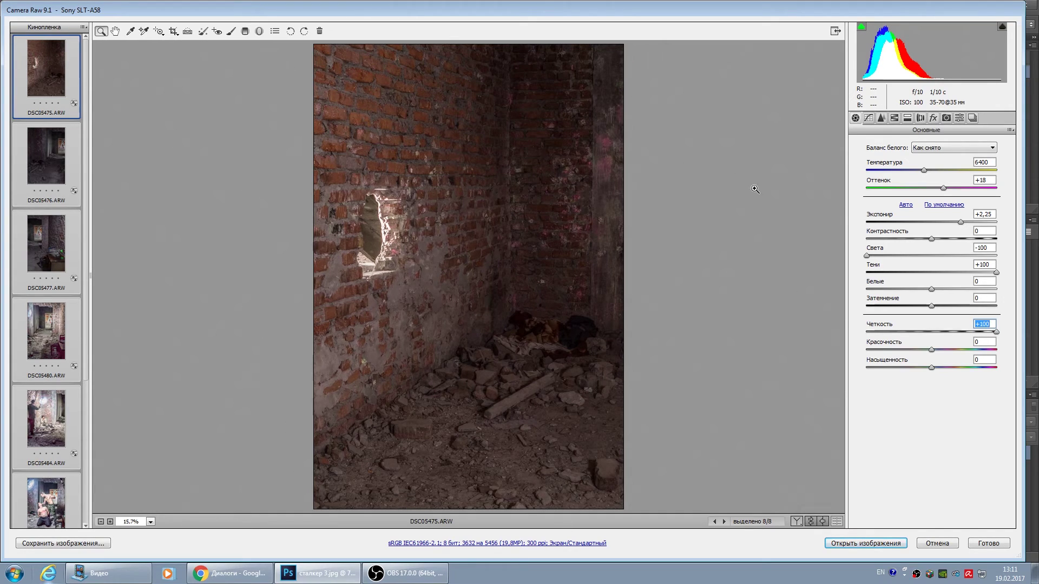
Step: Lower the two-figure photo DSC05493's exposure to +1,10
left_click(63, 90)
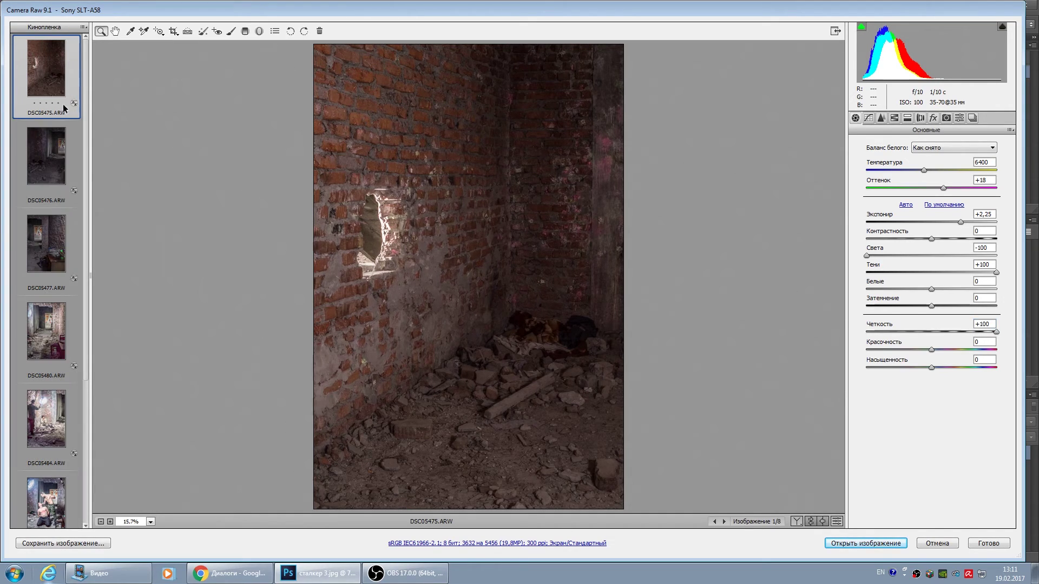
left_click(58, 167)
left_click(57, 243)
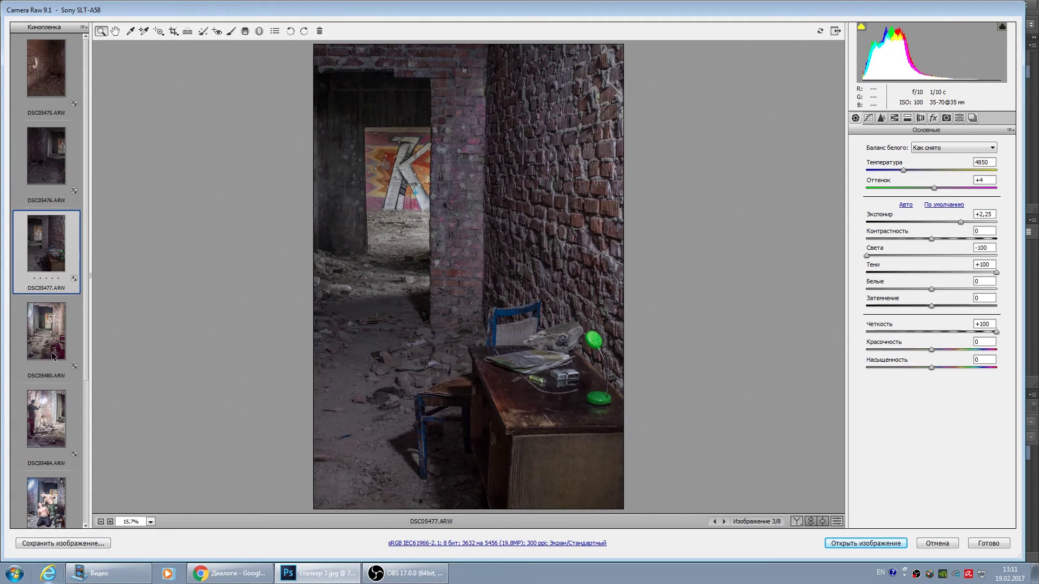
left_click(48, 498)
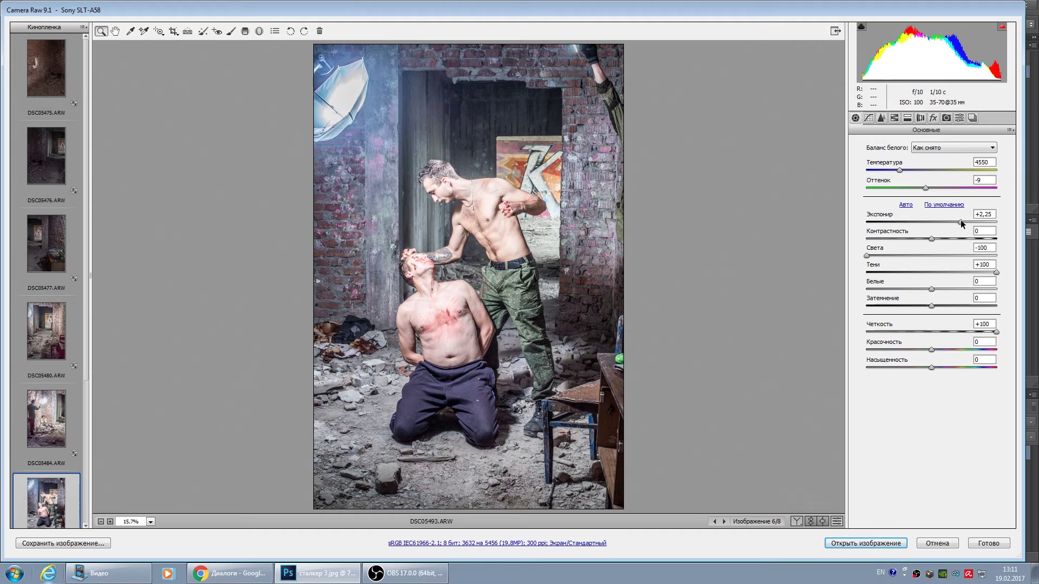
left_click_drag(960, 220, 946, 222)
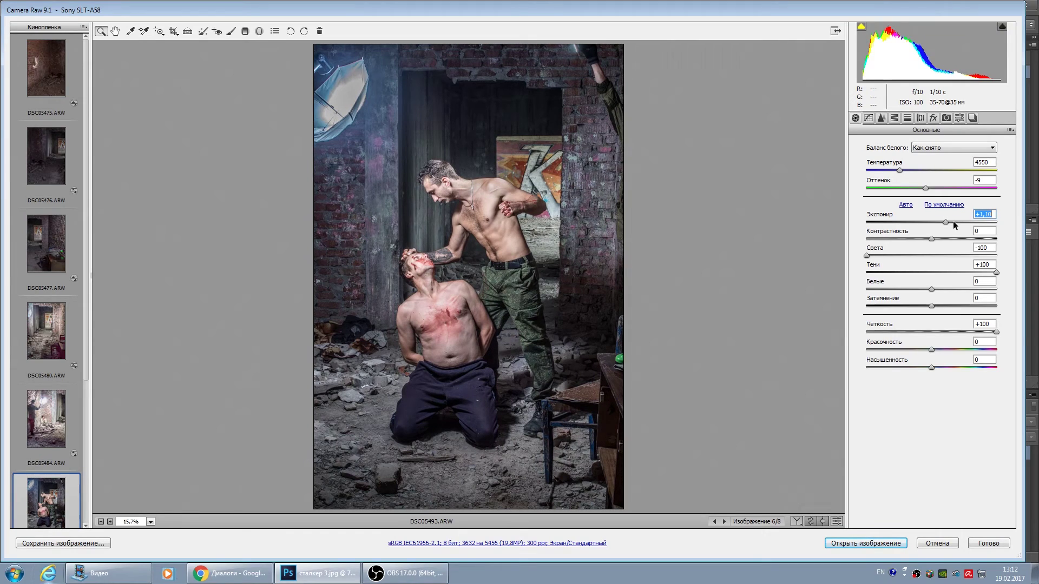
Step: Compare DSC05493 with photos DSC05475–DSC05477, then reselect all eight photos
left_click(52, 72)
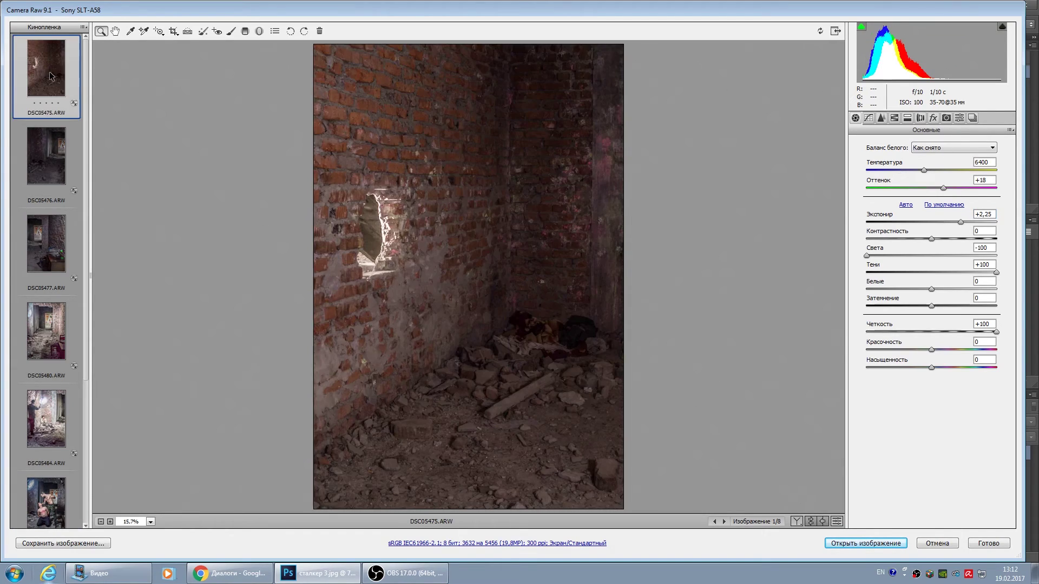
left_click(63, 152)
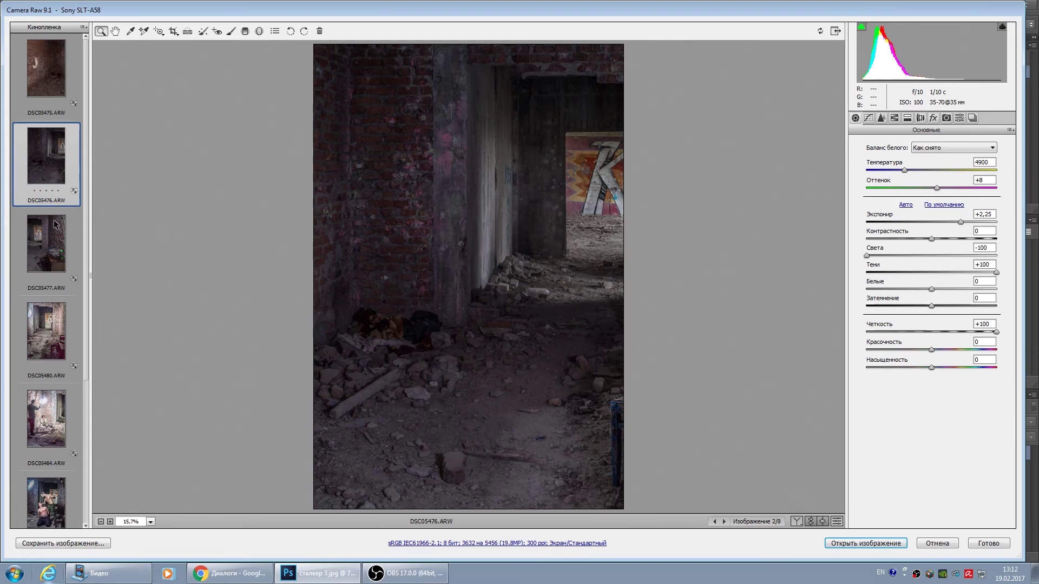
left_click(53, 247)
left_click(53, 501)
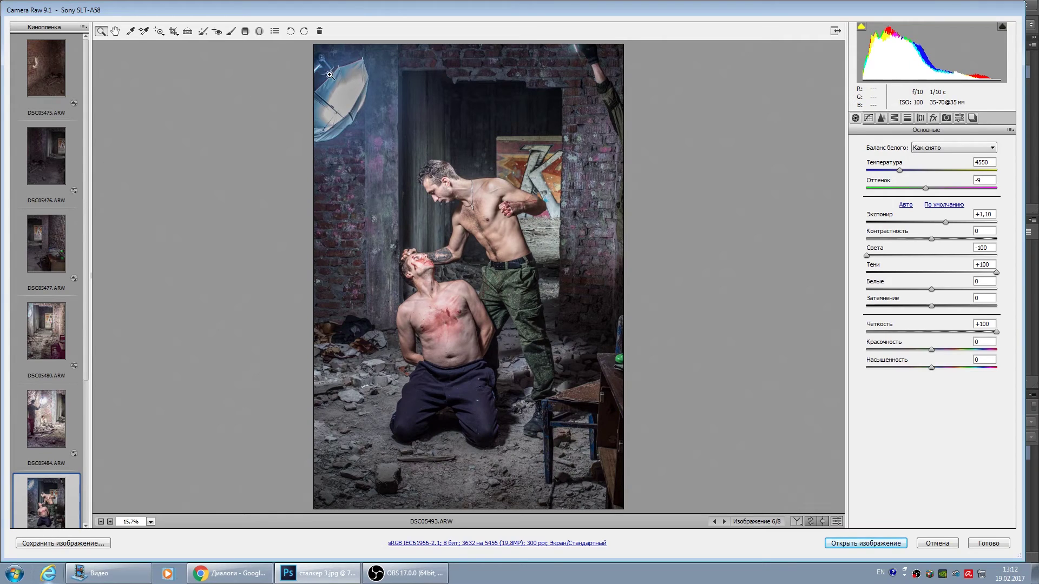
left_click(47, 70)
left_click(83, 27)
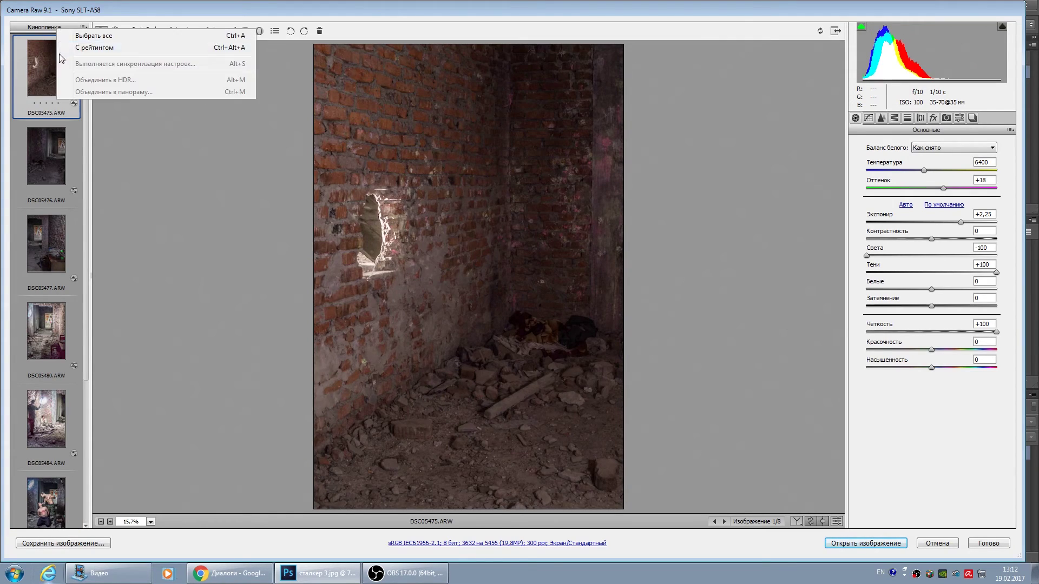
Step: Set the white balance to Temperature 7000 and Tint 0 on all photos
left_click(994, 161)
type("7000")
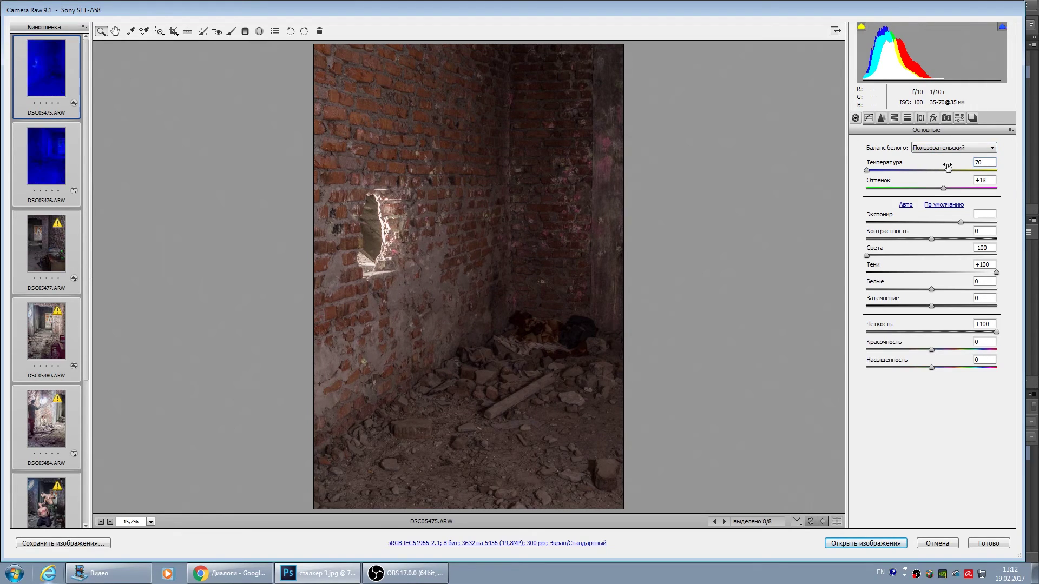
left_click(986, 179)
type("0")
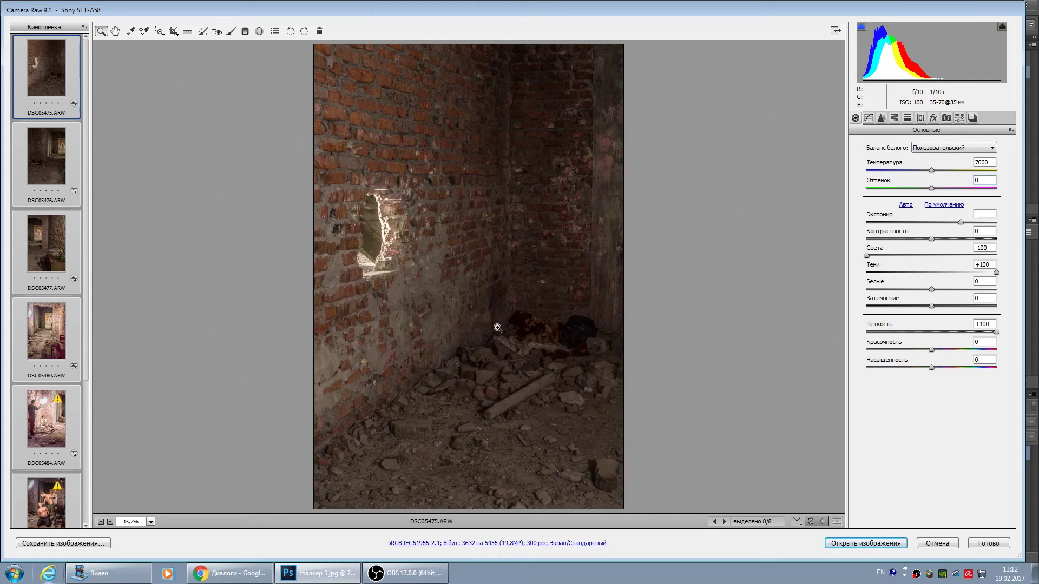
Step: Check the new white balance on DSC05480, DSC05493, DSC05477, DSC05476 and DSC05475
left_click(46, 331)
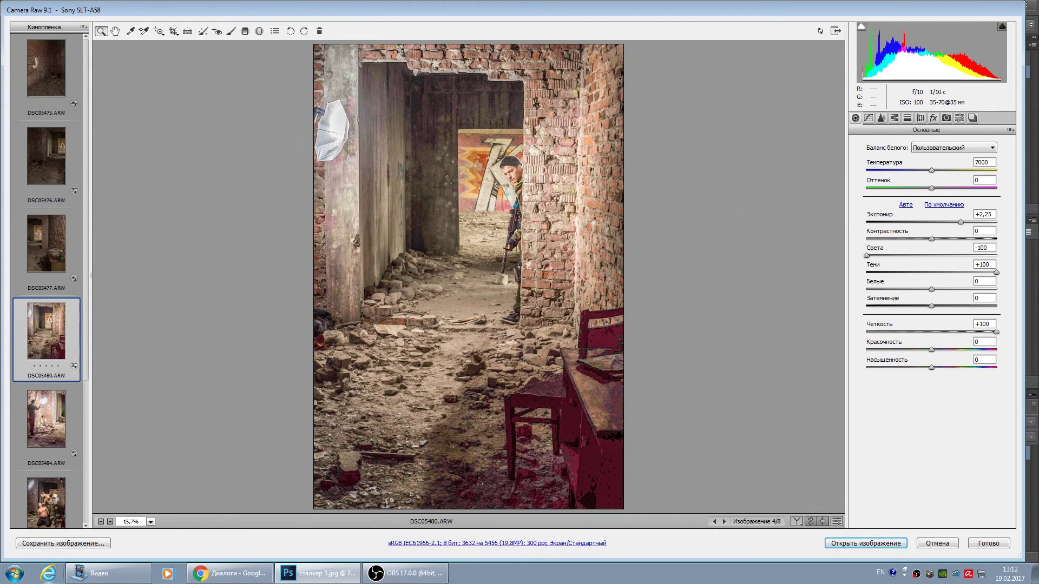
left_click(53, 502)
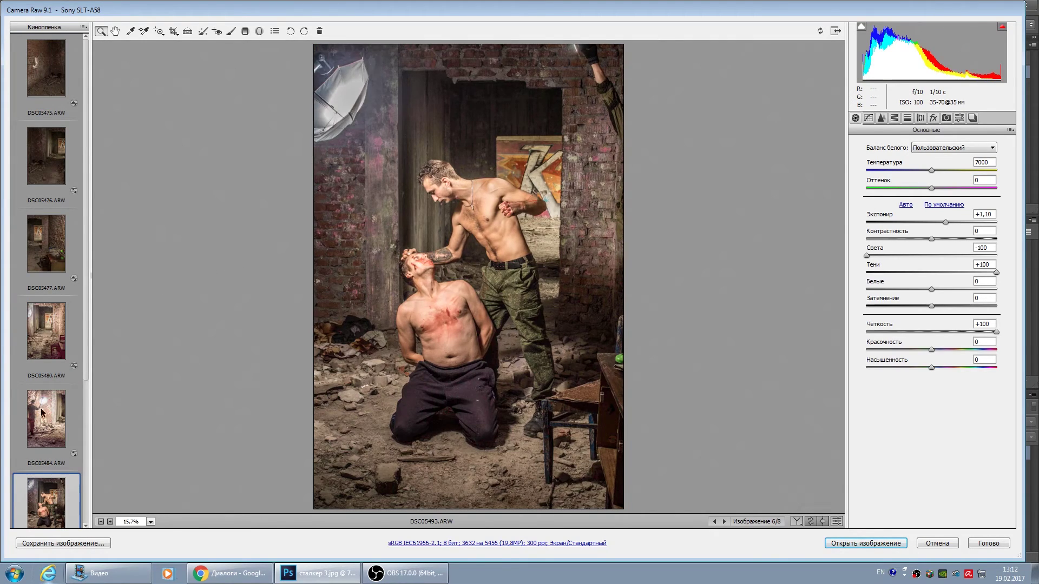
left_click(57, 242)
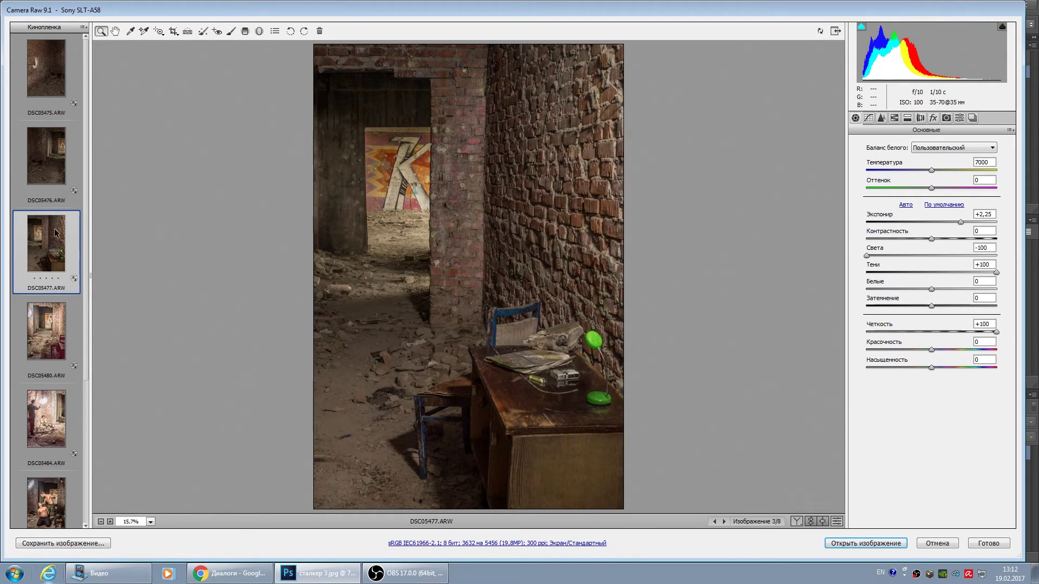
left_click(57, 178)
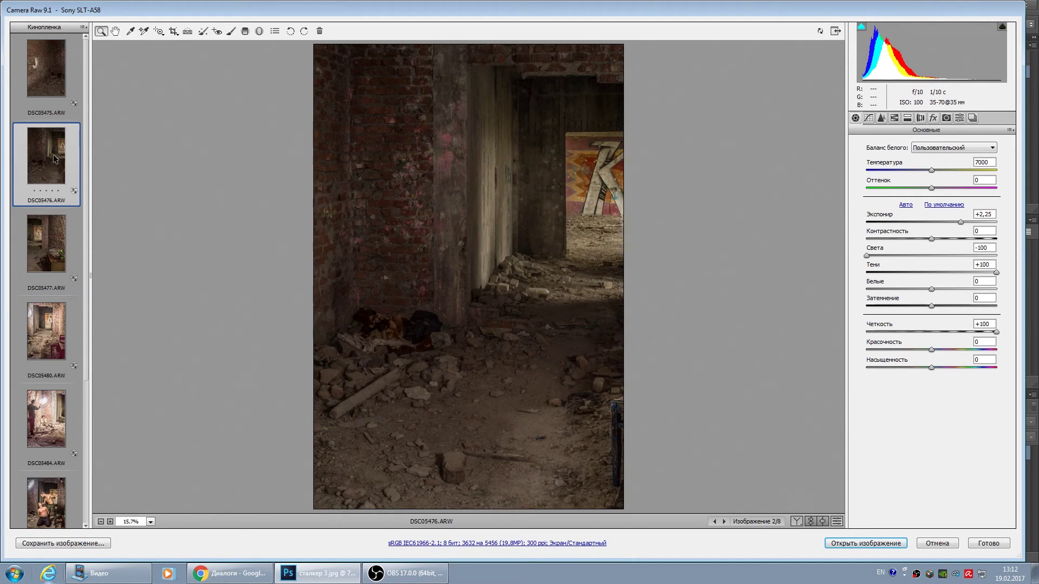
left_click(57, 90)
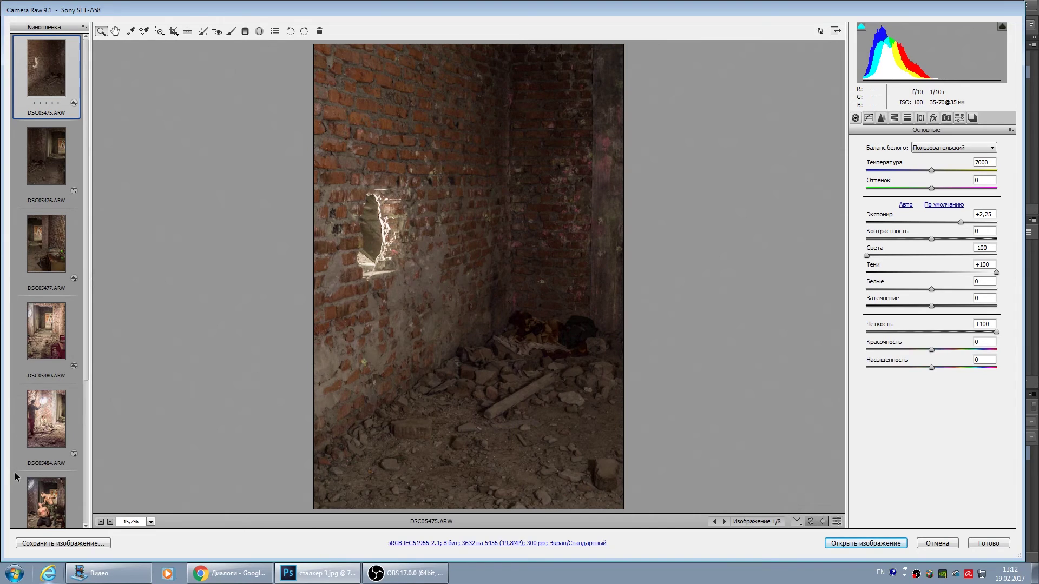
left_click(43, 520)
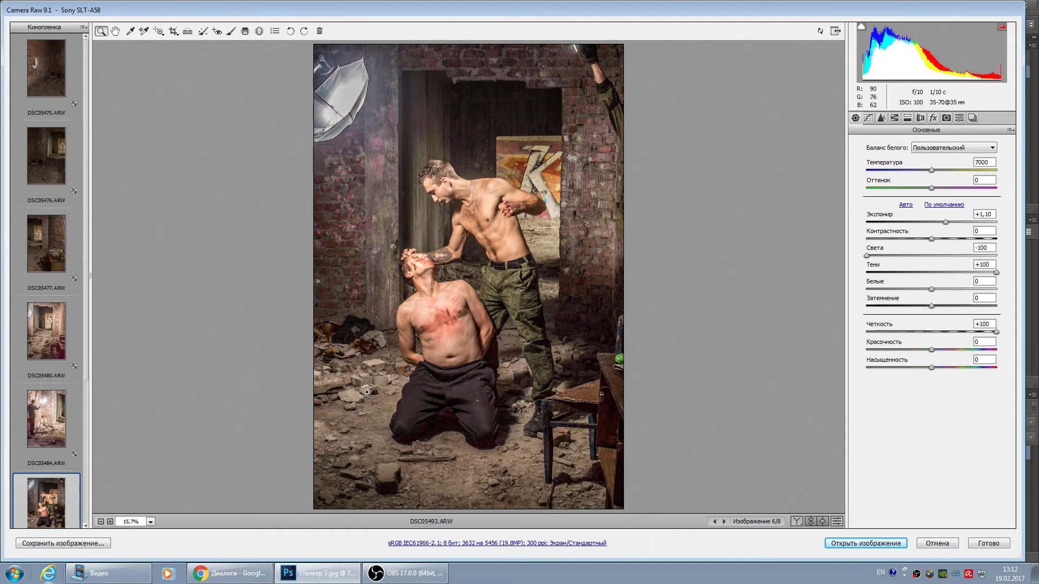
Step: Drop DSC05493's exposure to +0,75 and compare it against DSC05476 and DSC05475
left_click_drag(947, 223, 943, 224)
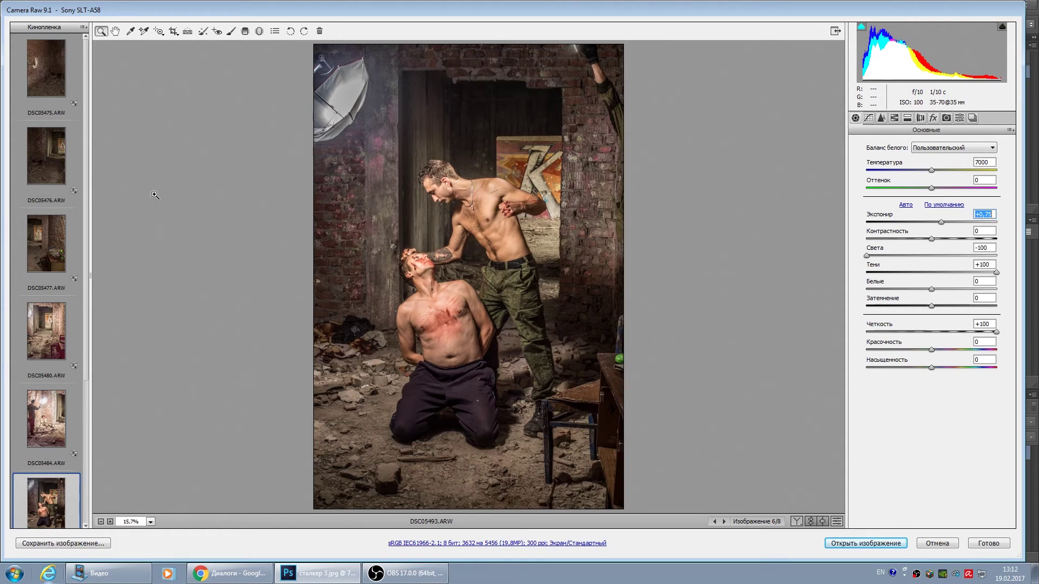
left_click(66, 168)
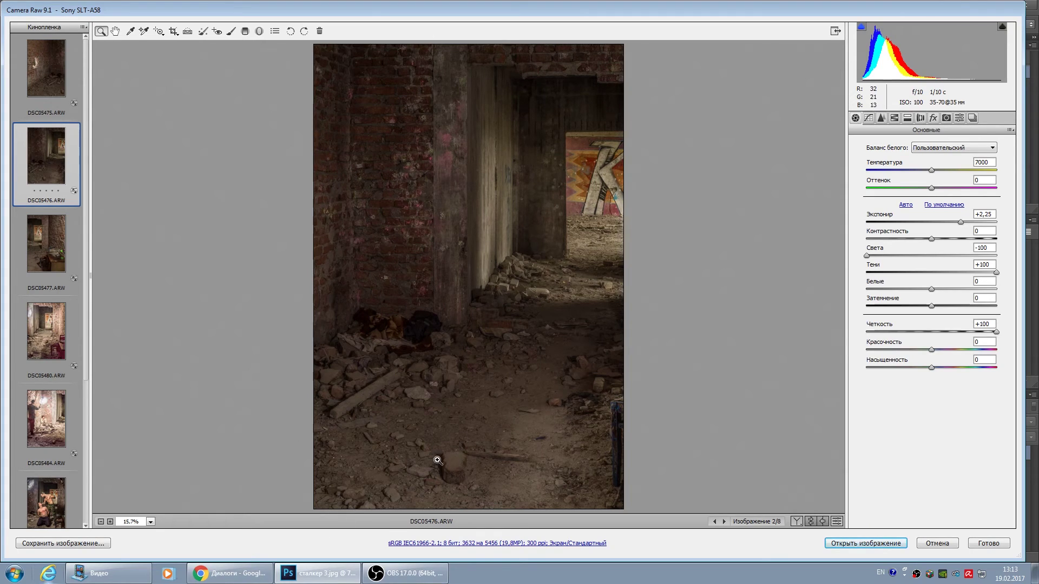
left_click(48, 508)
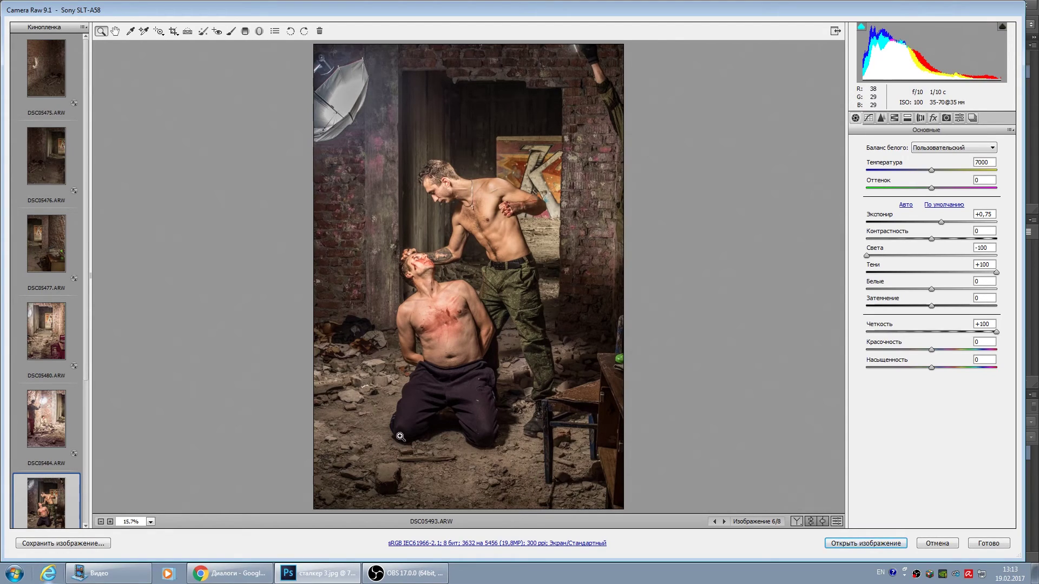
left_click(50, 180)
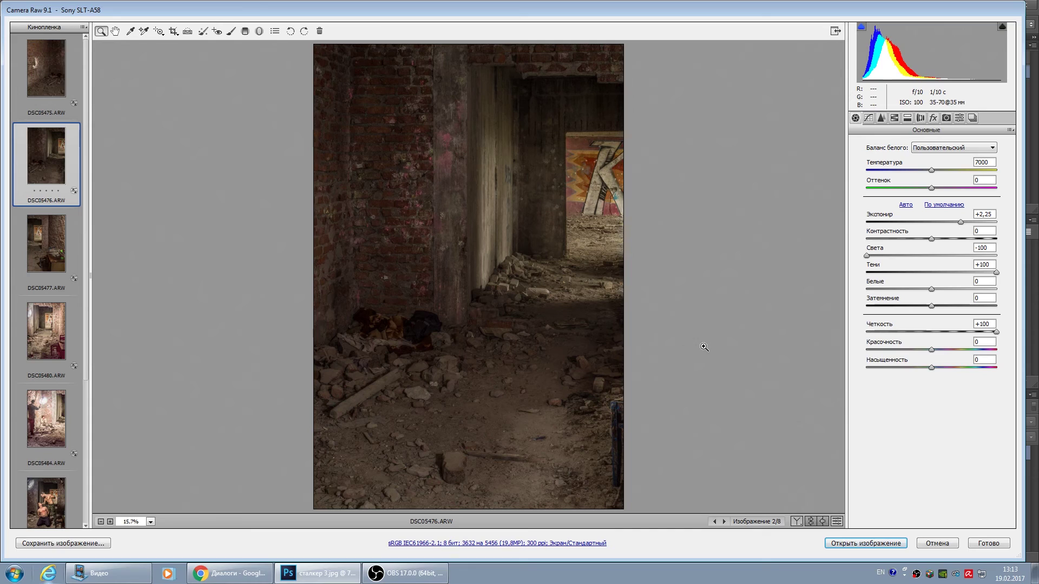
left_click(58, 80)
Step: Raise Contrast and set Dehaze to +13 on corridor photos DSC05475, DSC05476 and DSC05477
right_click(59, 79)
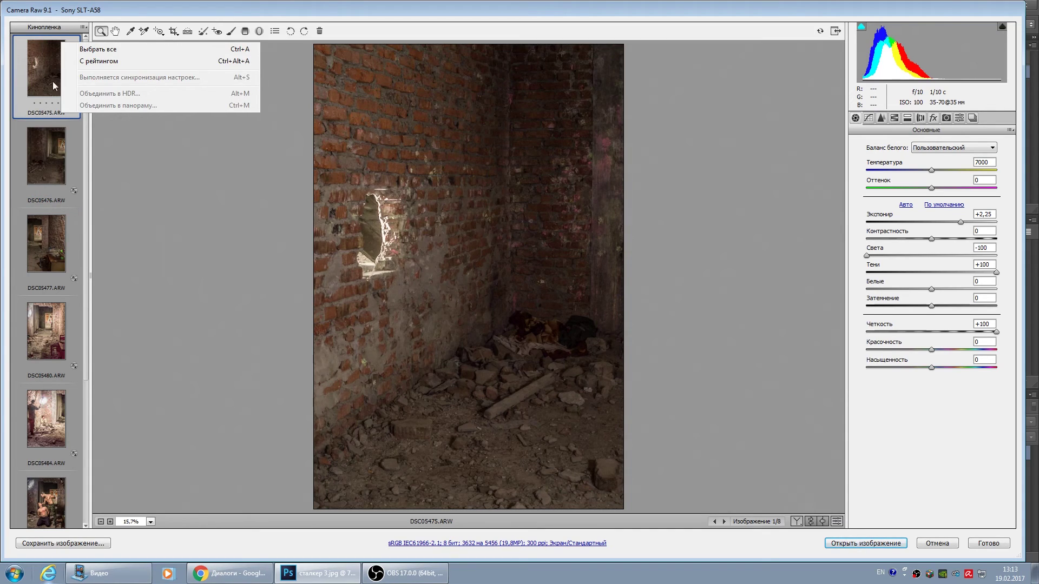
left_click(47, 92)
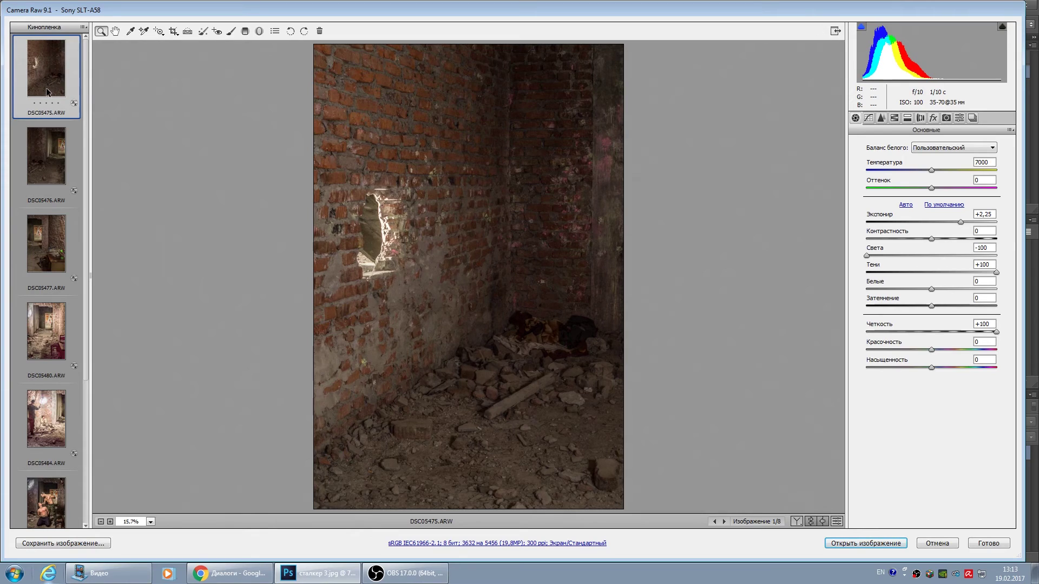
left_click(48, 144, "ctrl")
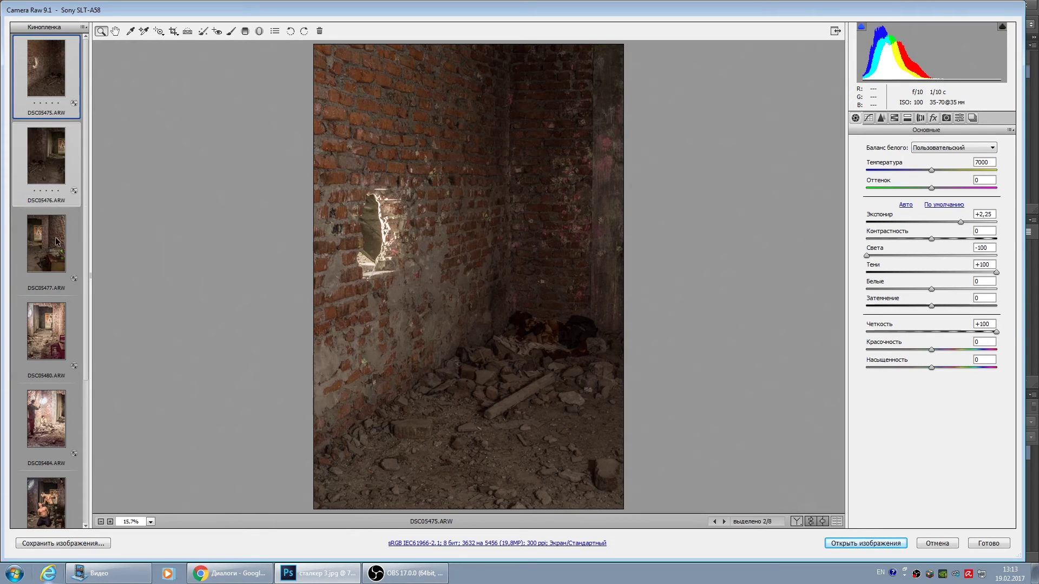
left_click(56, 246, "ctrl")
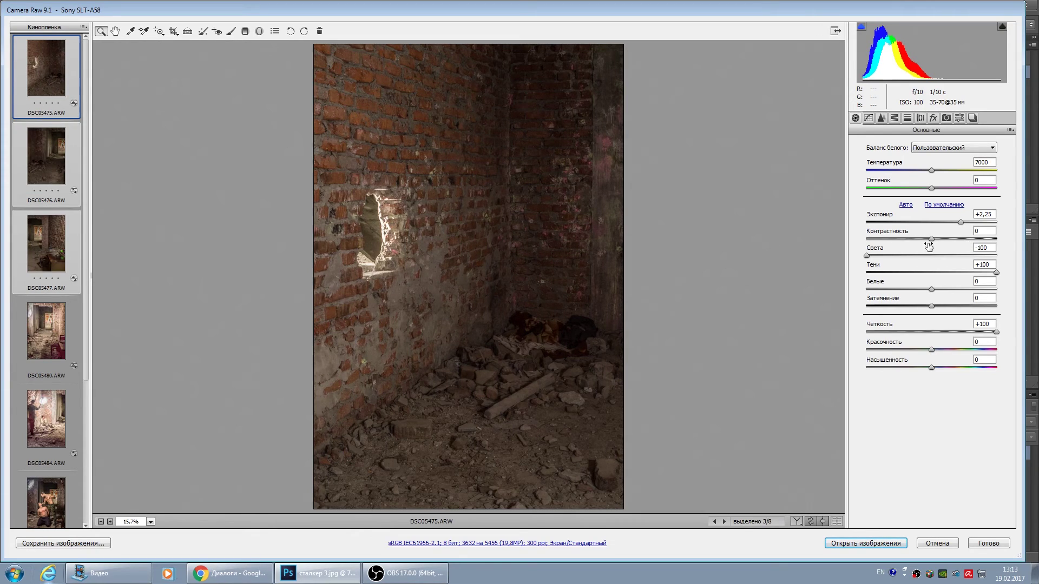
mouse_move(928, 239)
left_mouse_down()
mouse_move(947, 241)
mouse_move(962, 222)
left_mouse_up()
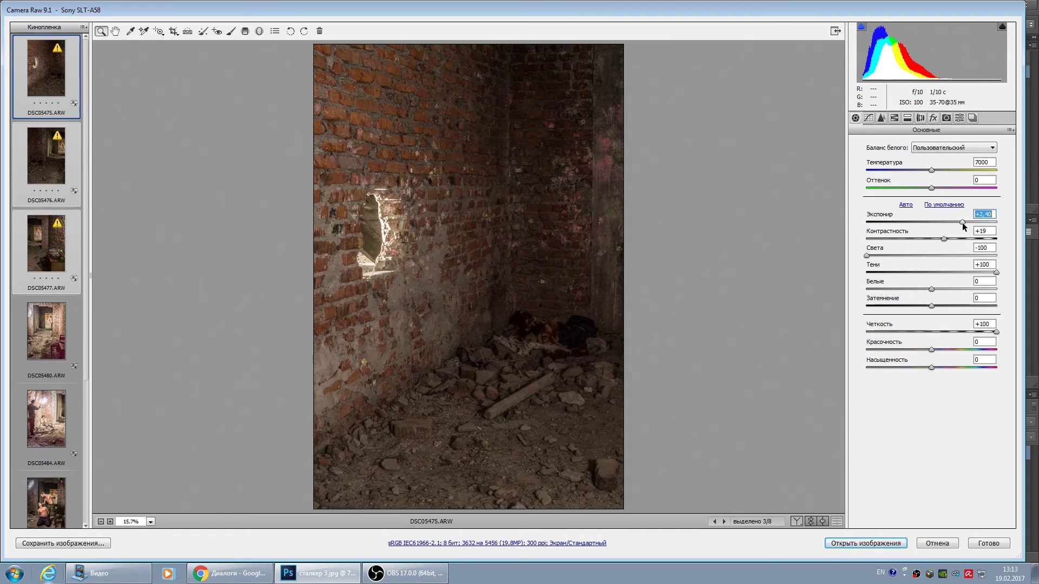
left_click(937, 120)
left_click_drag(930, 165, 940, 165)
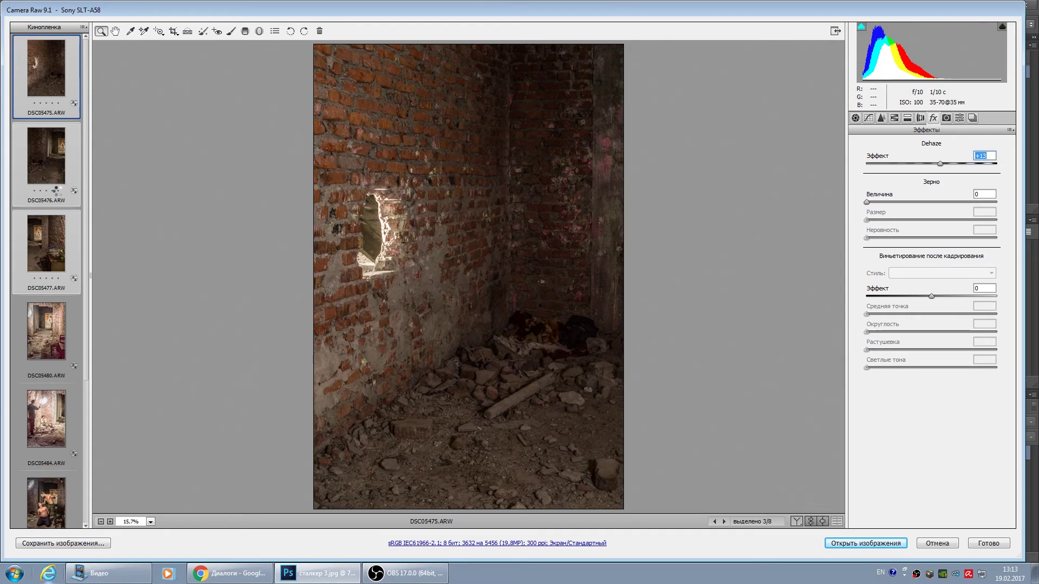
Step: Compare the corridor photos against the DSC05493 figures photo
key("Down")
left_click(55, 511)
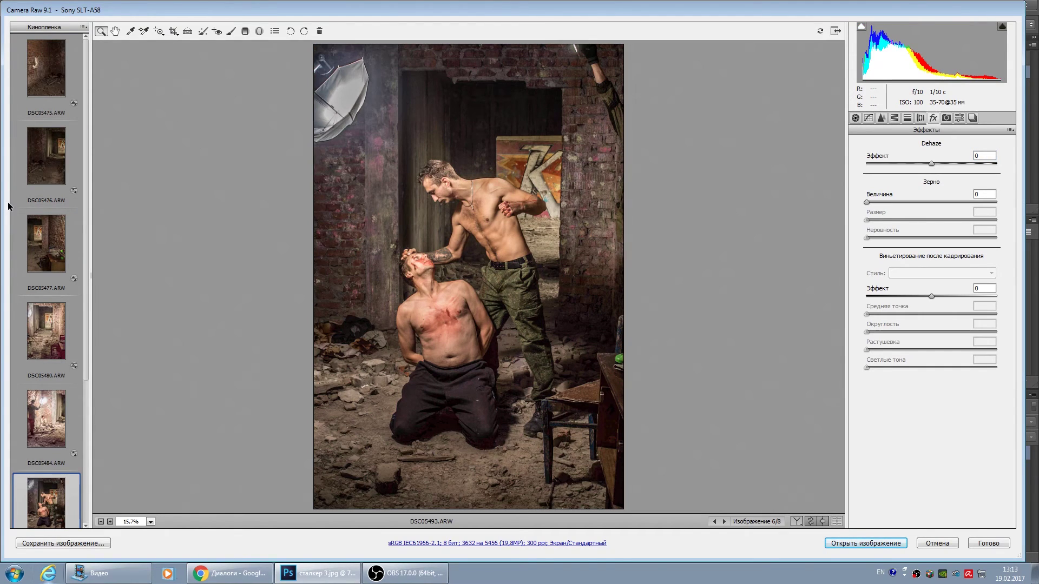
left_click(44, 164)
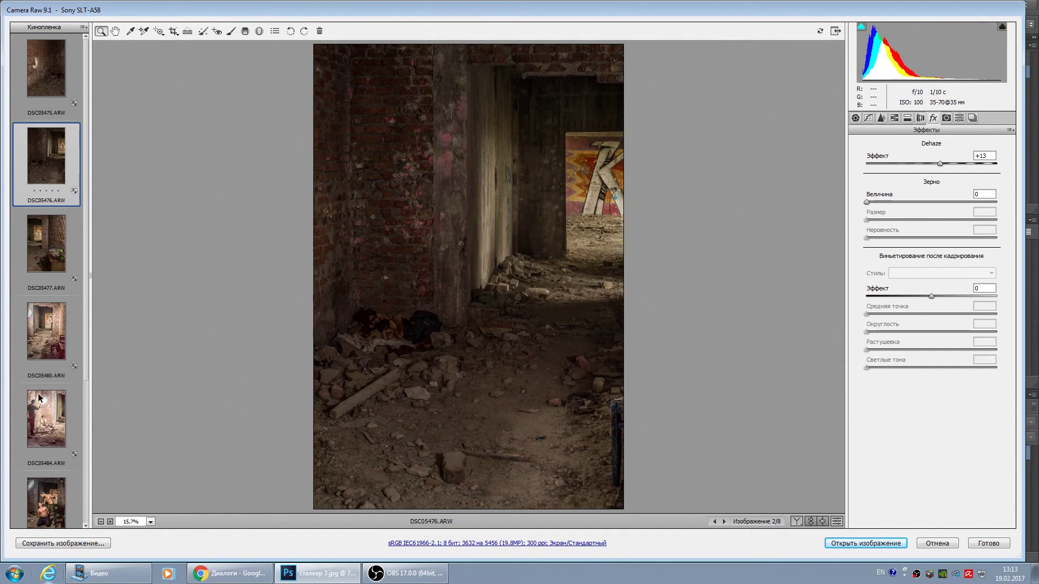
left_click(52, 497)
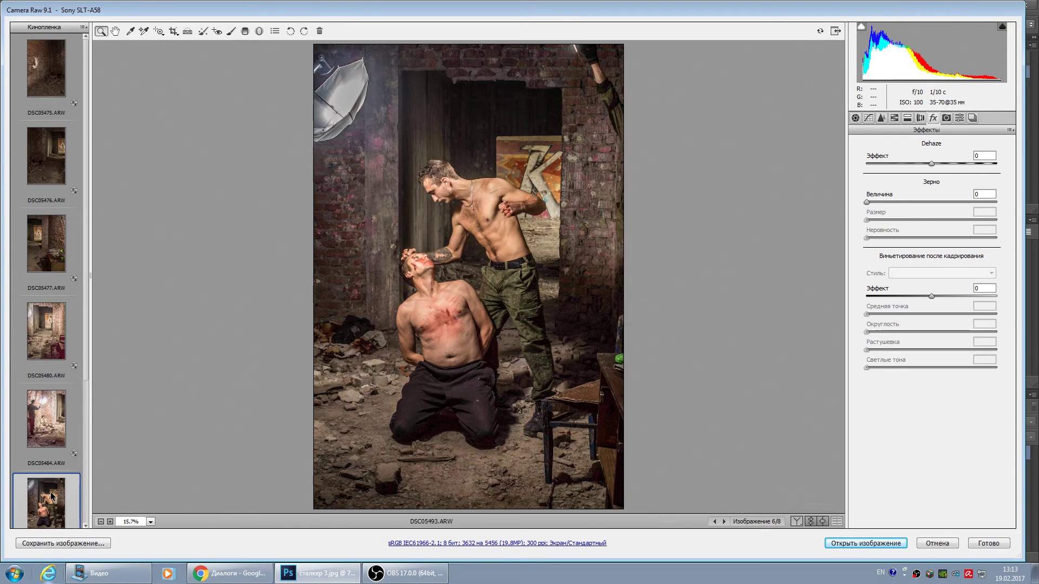
left_click(59, 81)
left_click(58, 180)
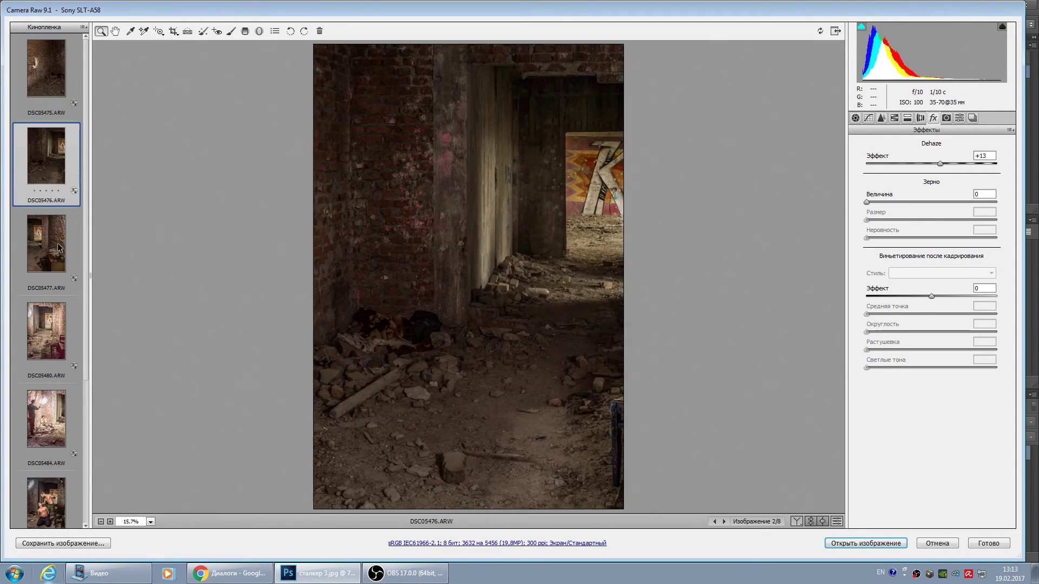
left_click(58, 248)
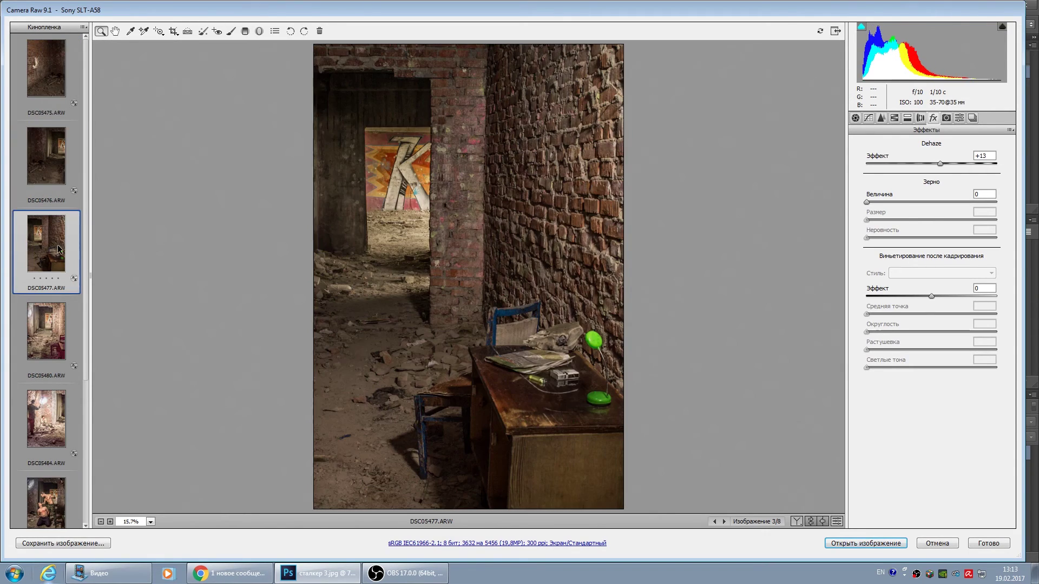
left_click(58, 70)
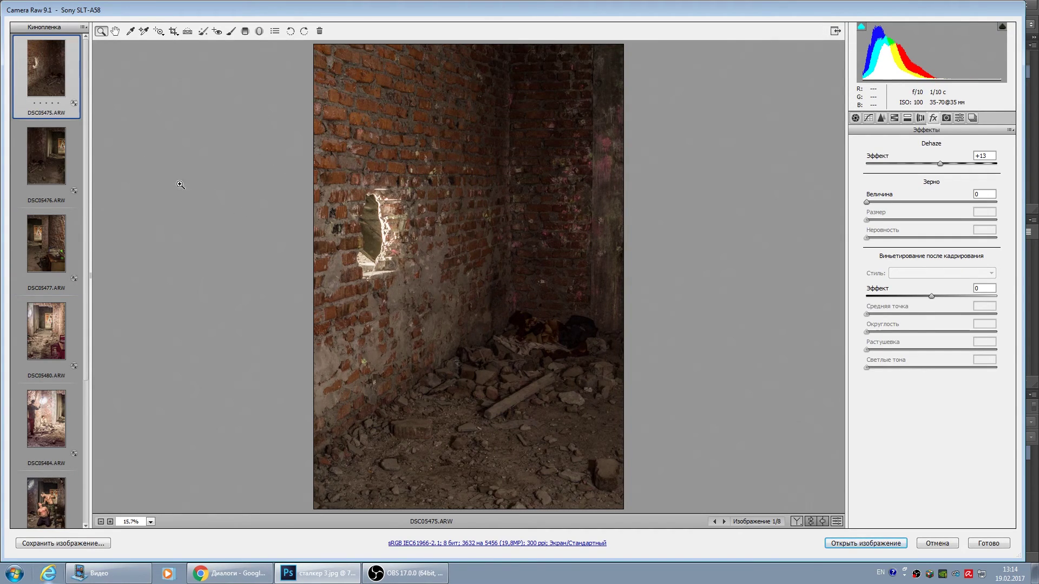
Step: Open DSC05475, DSC05476, DSC05477 and DSC05493 as Photoshop documents
left_click(58, 131, "ctrl")
left_click(50, 236, "ctrl")
left_click(64, 510, "ctrl")
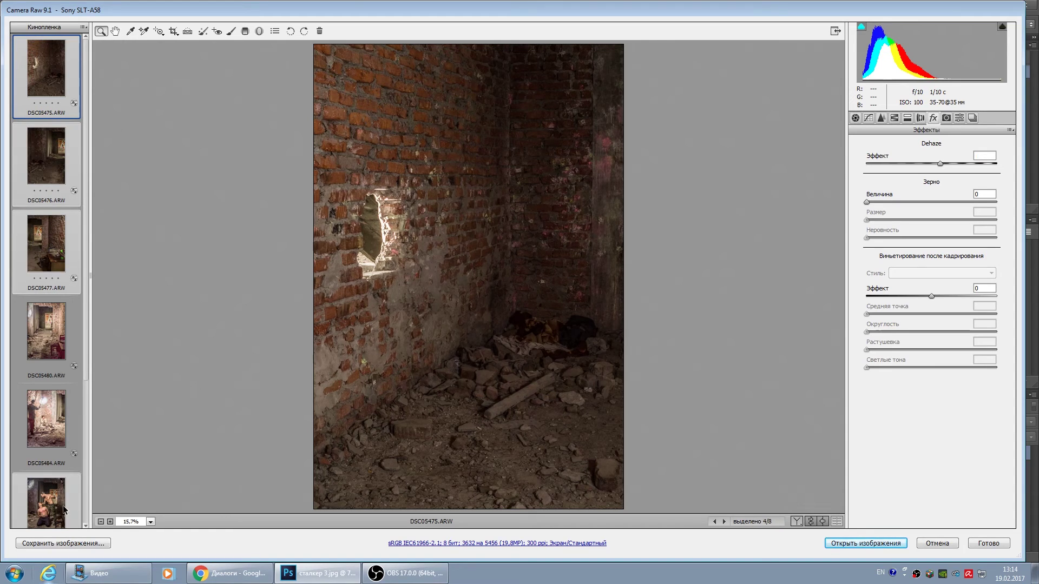
left_click(863, 546)
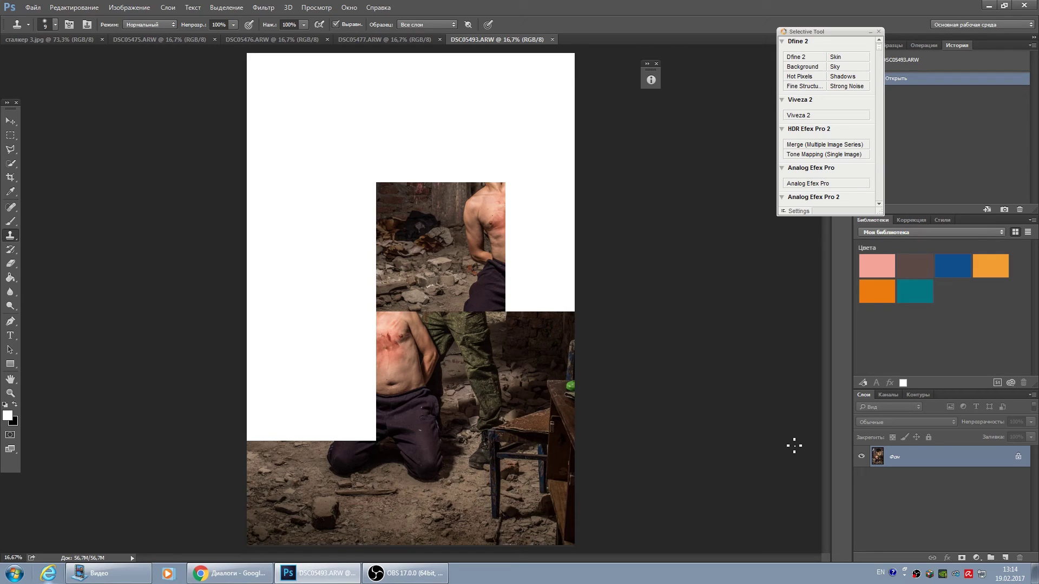
Step: Dismiss the missing clone source warning and look over the DSC05477, DSC05476 and DSC05475 documents
left_click(582, 338)
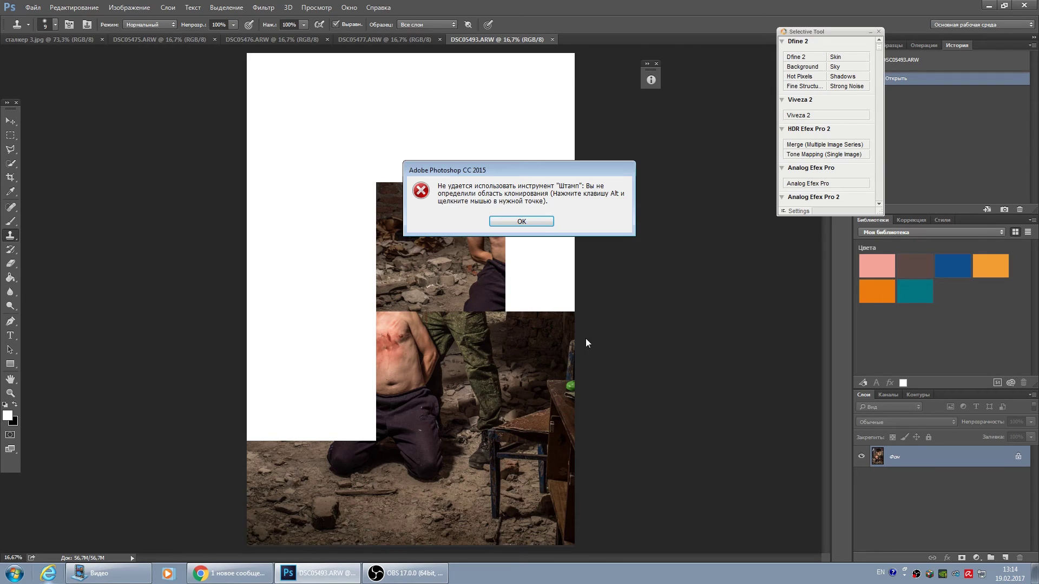
left_click(523, 221)
scroll(479, 303, "down", 1)
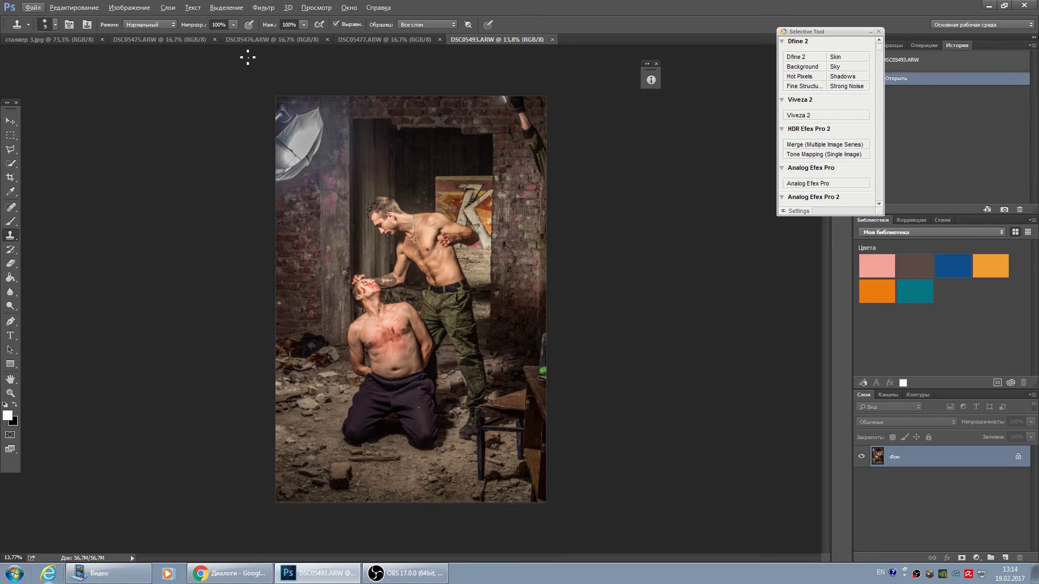
left_click(381, 40)
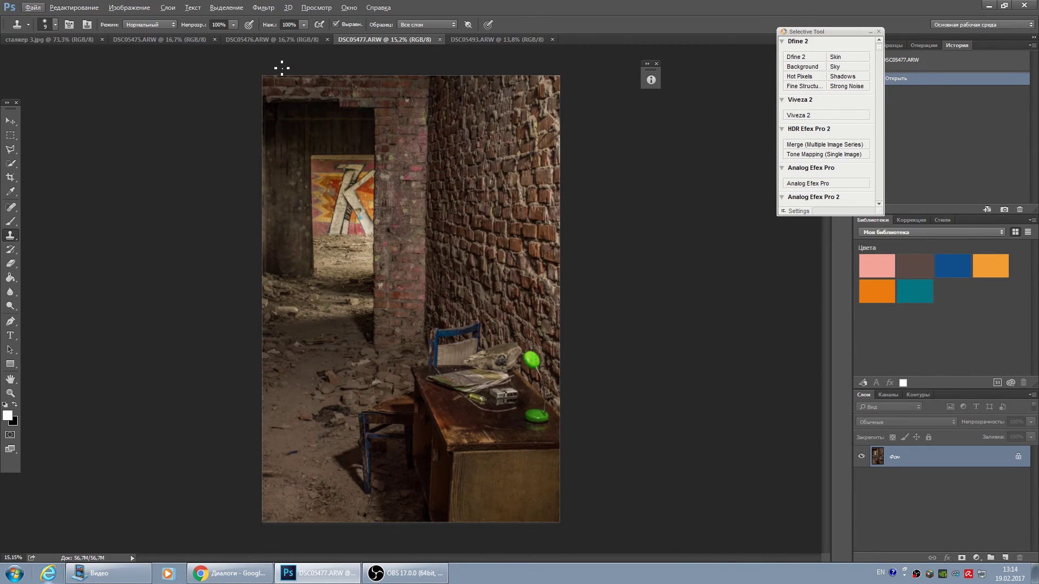
left_click(271, 40)
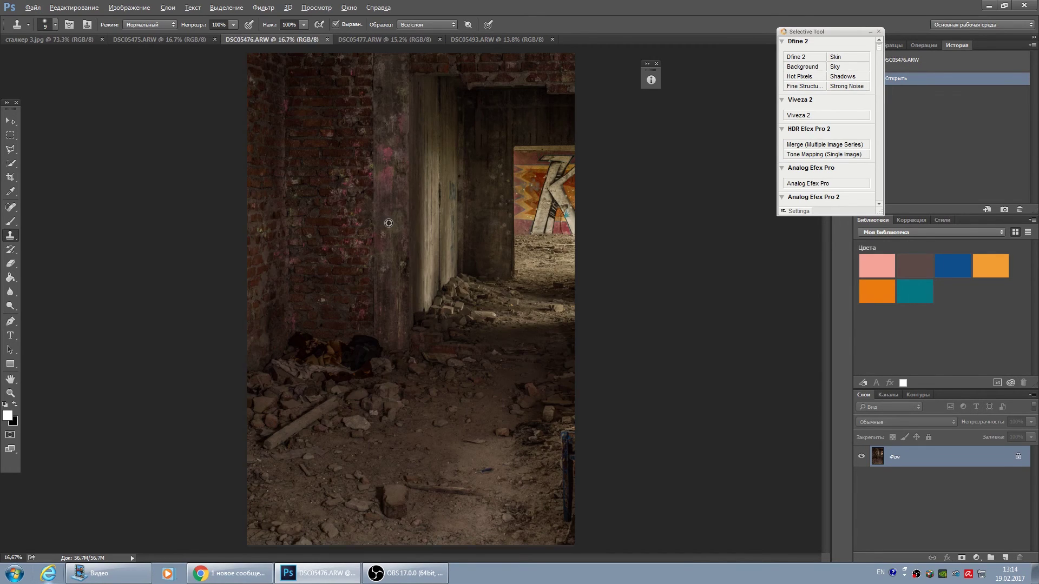
left_click(179, 41)
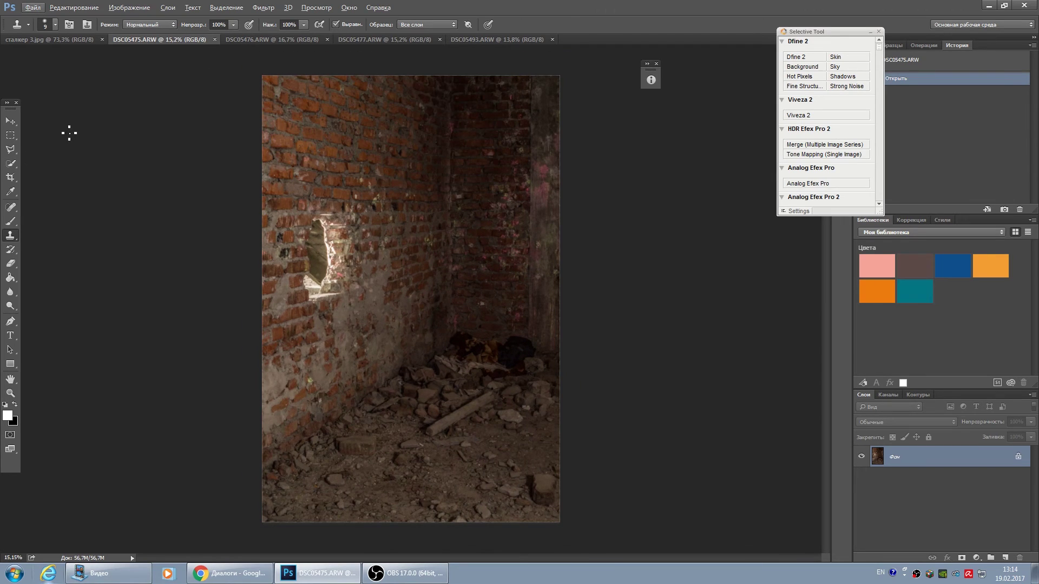
Step: Close the сталкер 3.jpg document without saving changes
left_click(93, 41)
left_click(101, 39)
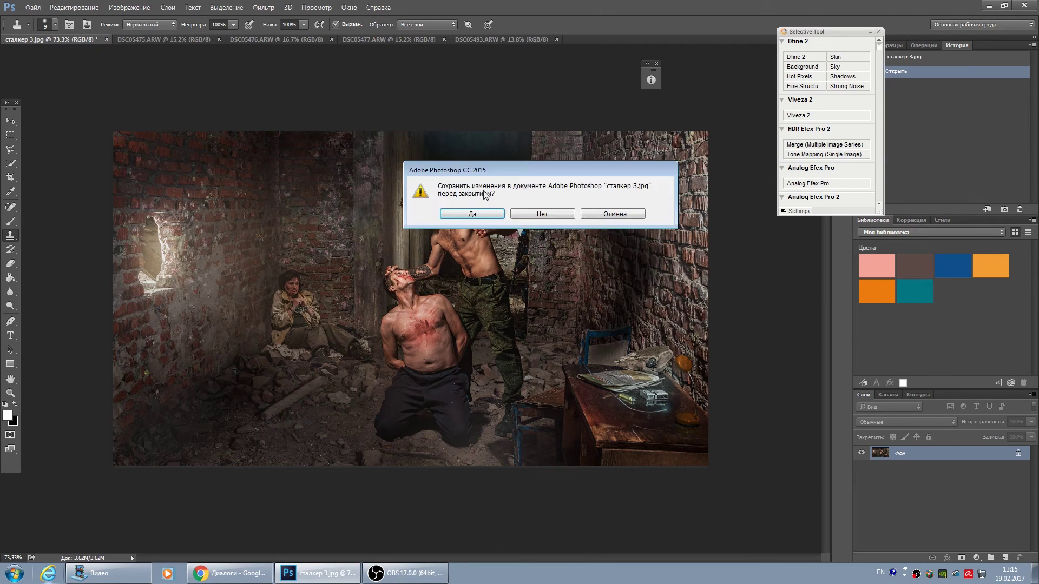
left_click(540, 213)
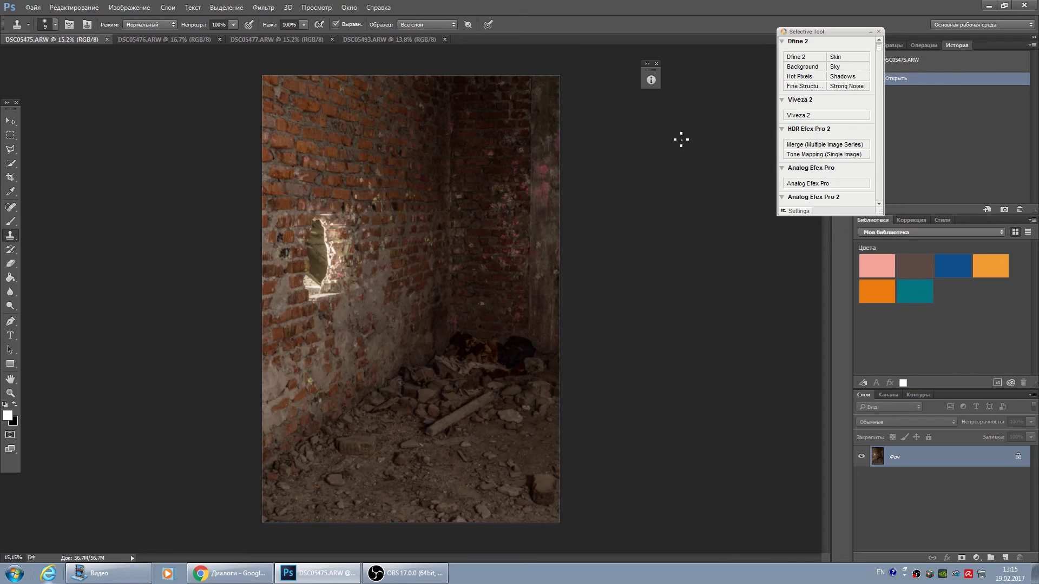
left_click(33, 8)
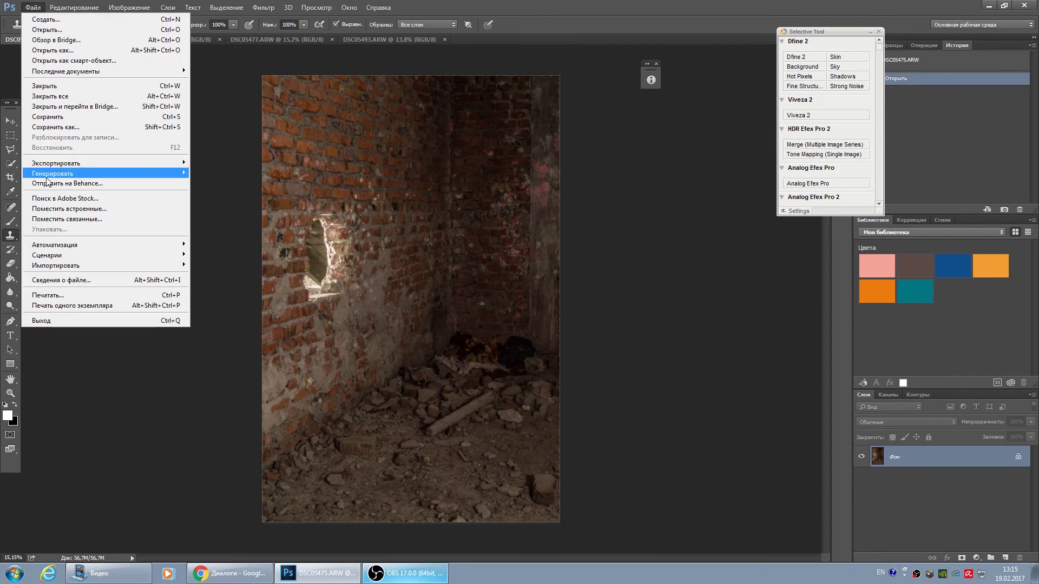
mouse_move(54, 245)
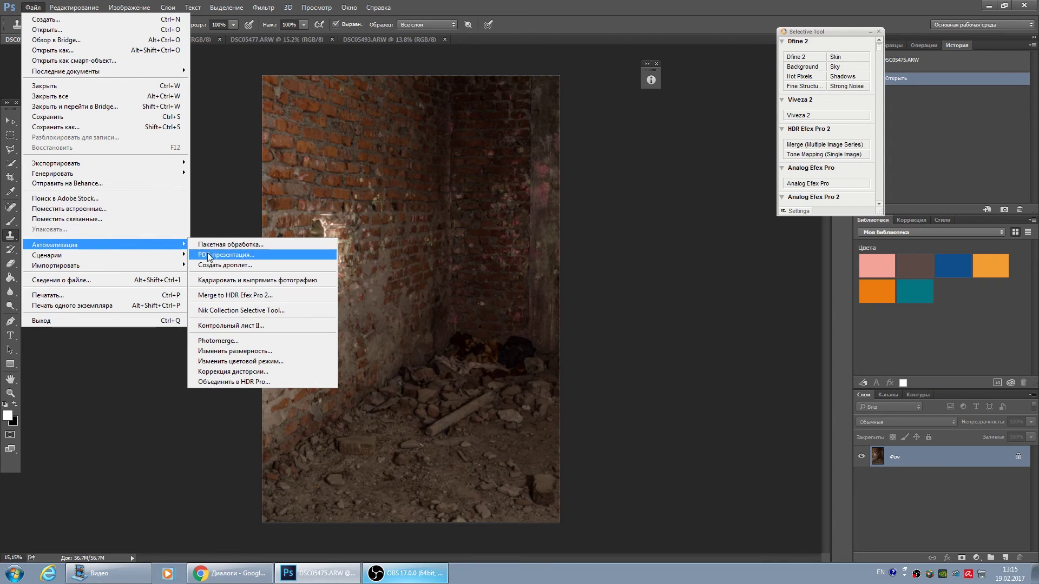
Step: Photomerge DSC05475, DSC05476 and DSC05477 into a panorama, excluding DSC05493.ARW
left_click(237, 341)
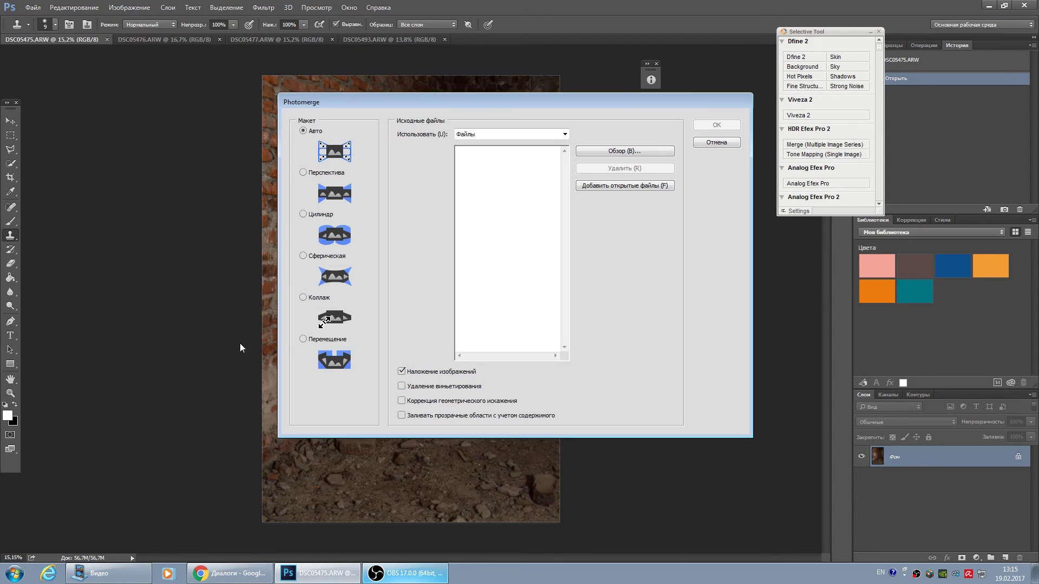
left_click(625, 187)
left_click(482, 167)
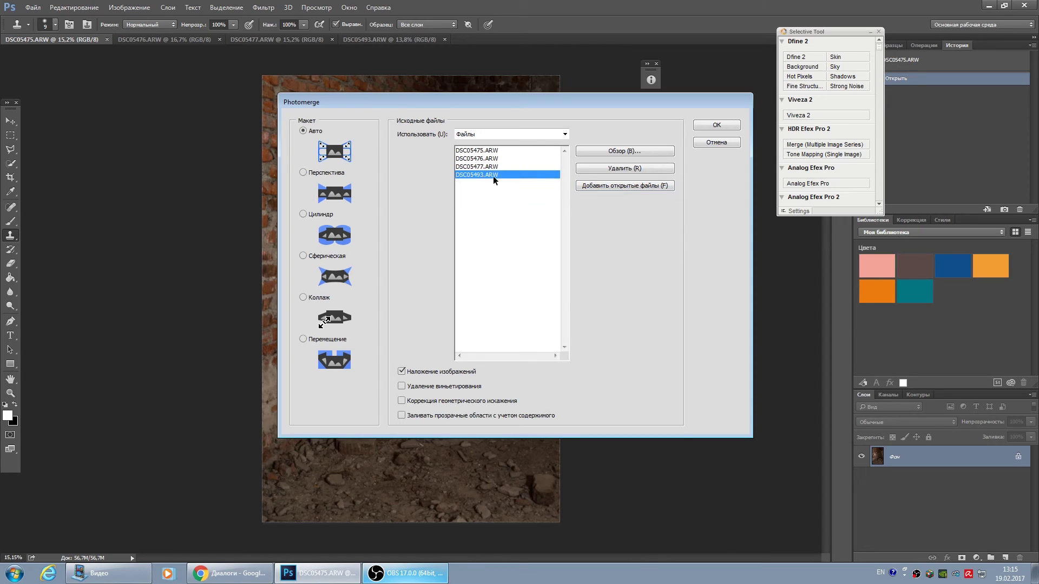
left_click(609, 168)
left_click(718, 126)
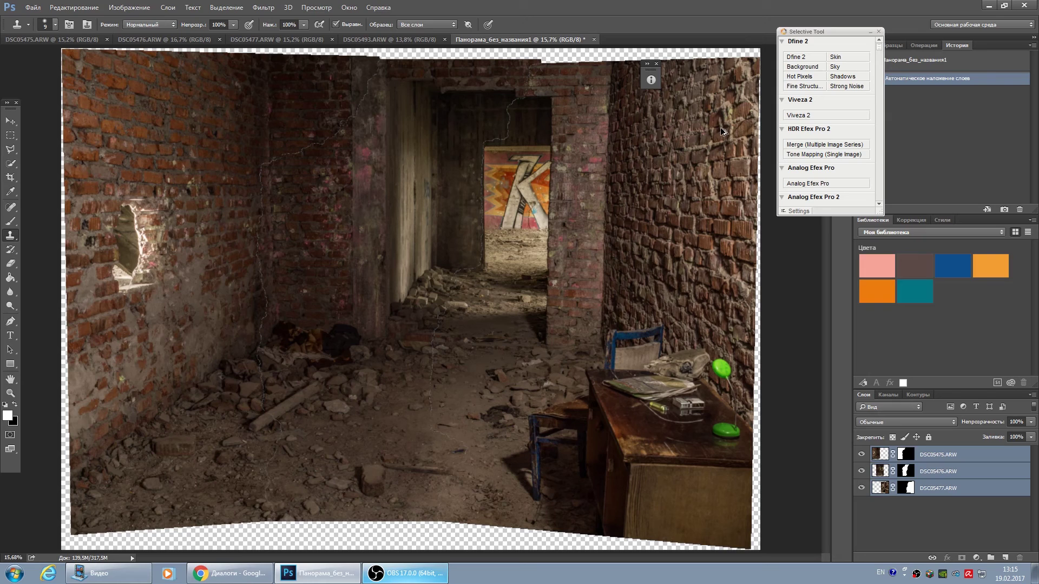
Step: Stamp all visible layers into a new layer and enlarge the Clone Stamp brush to 145
key("ctrl+shift+alt+e")
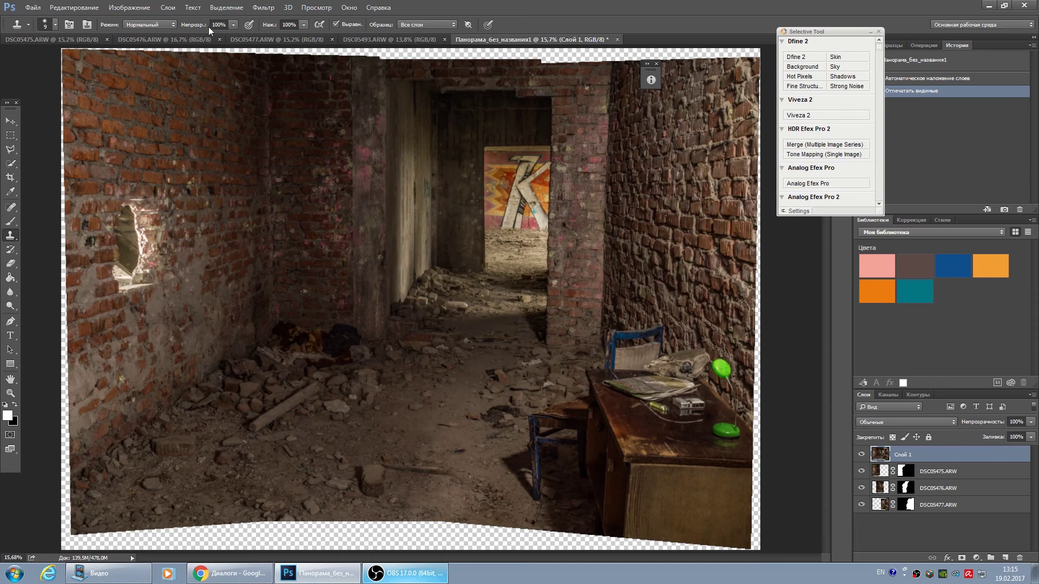
left_click(54, 24)
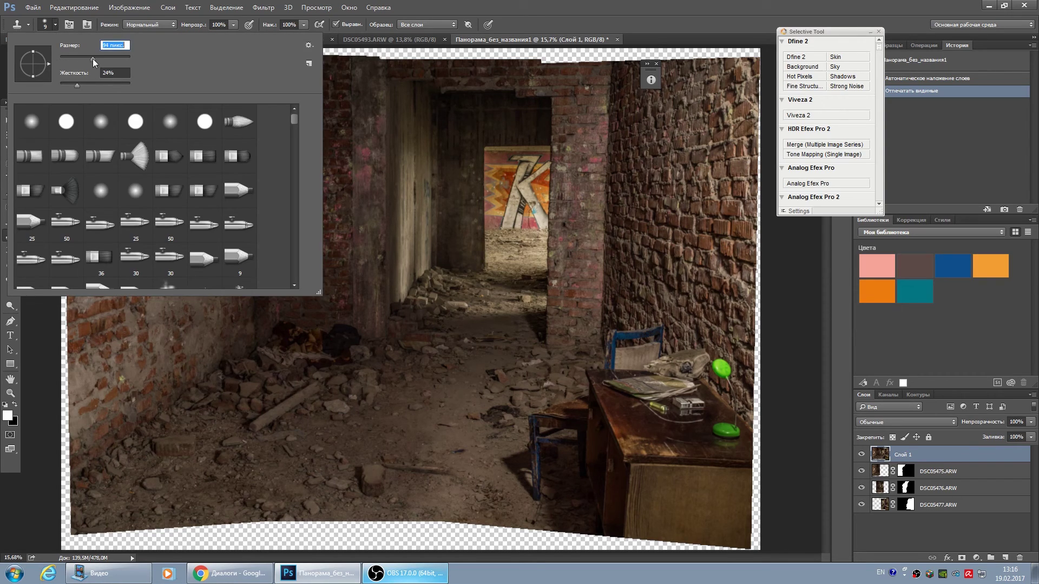
key("bracketright")
type("]]]]]]]]]]]")
left_click_drag(93, 59, 103, 59)
left_click(428, 173)
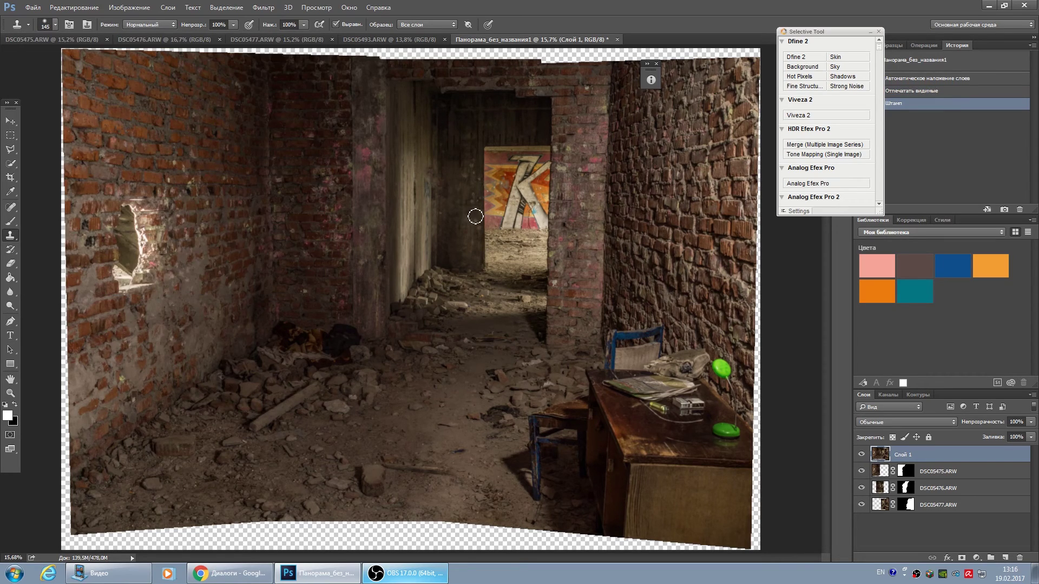
left_click(923, 91)
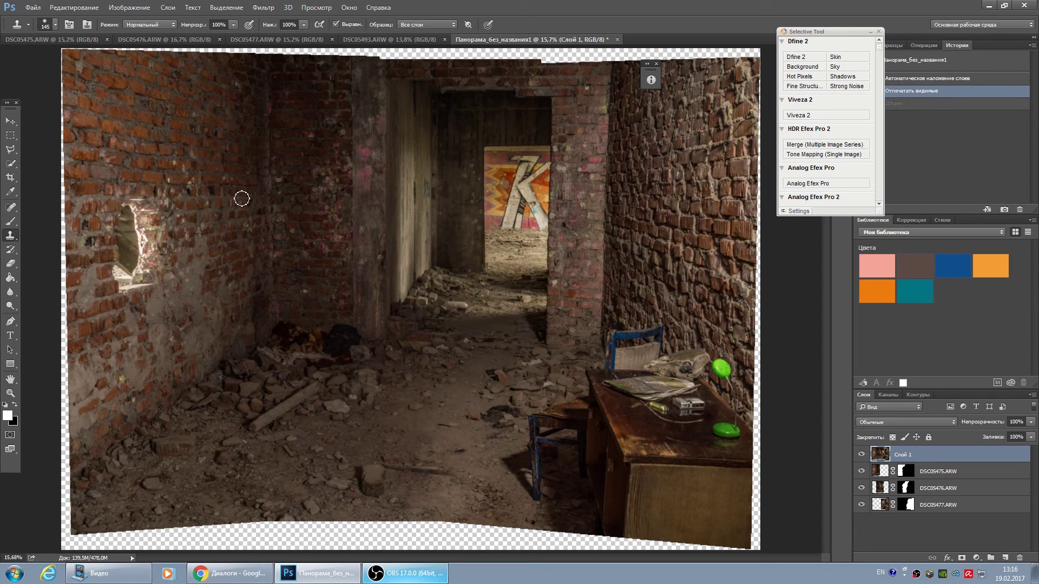
key("bracketright")
key("bracketright")
key("bracketright")
Step: Clone brick over the left wall hole and nearby wall patches, then zoom out
left_click_drag(218, 227, 75, 200)
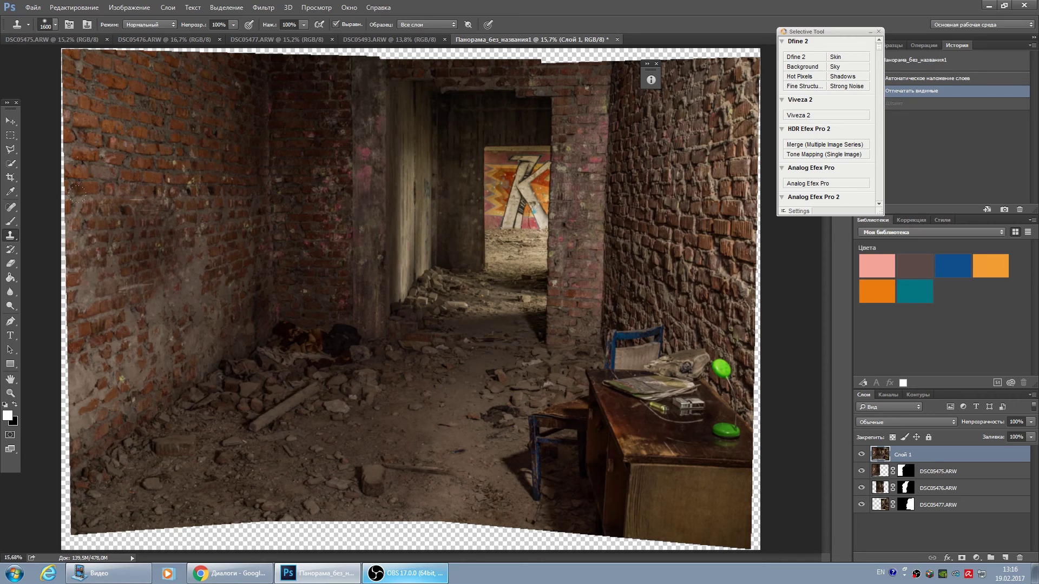
left_click_drag(622, 423, 543, 352)
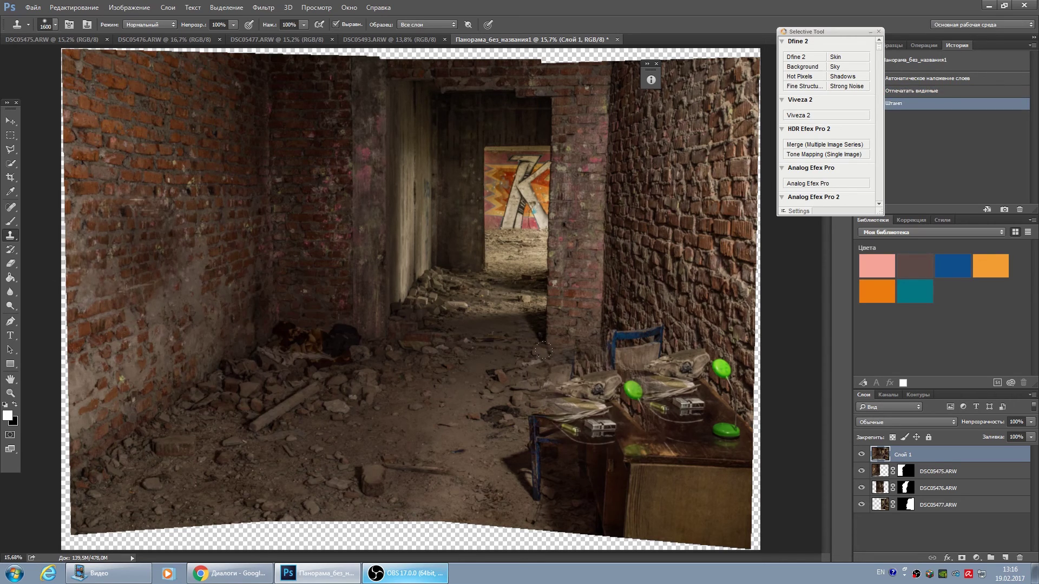
key("ctrl+z")
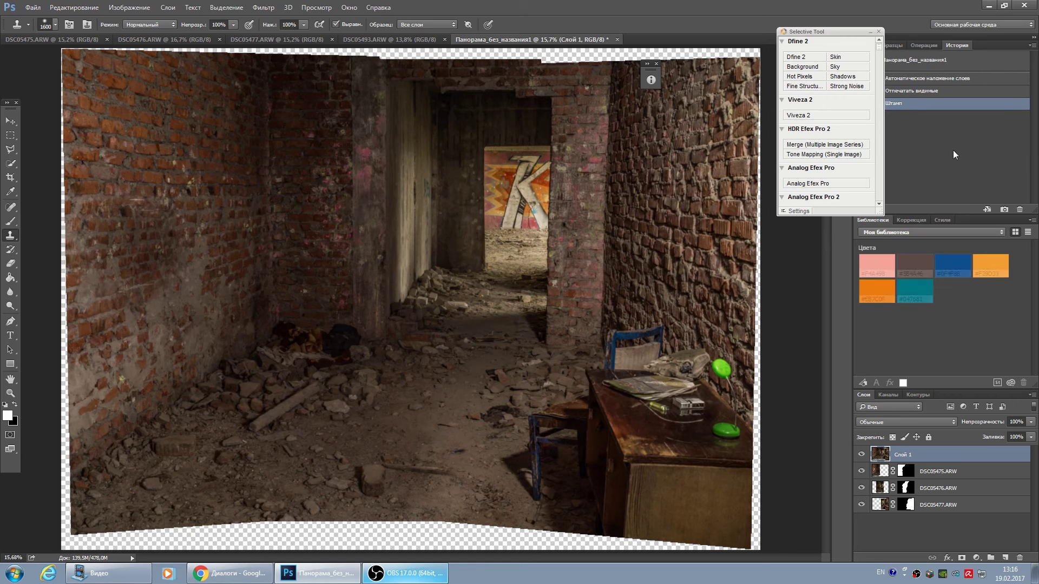
key("bracketright")
key("bracketright")
key("bracketright")
left_click_drag(205, 177, 152, 233)
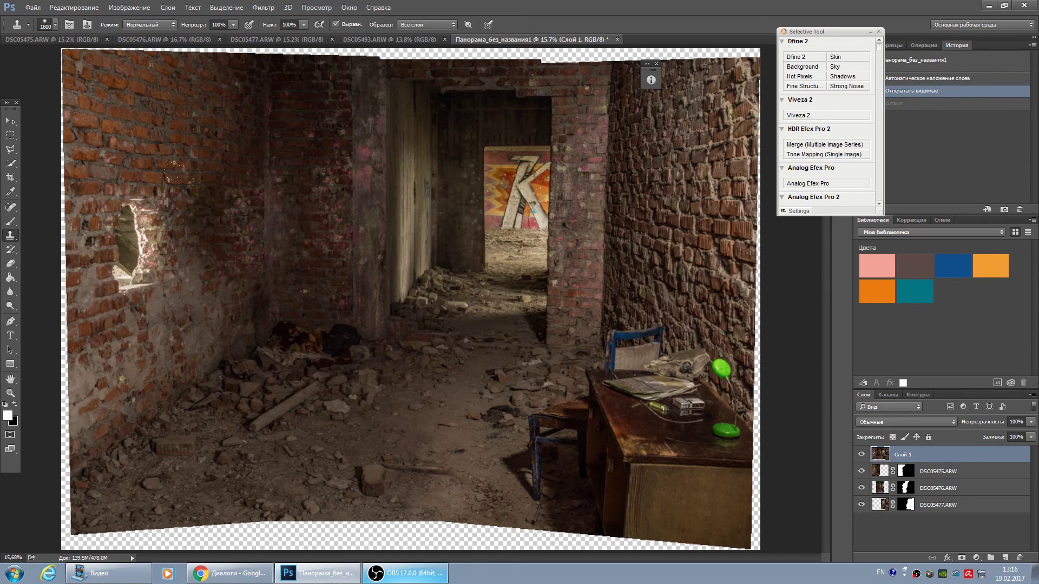
left_click(191, 230)
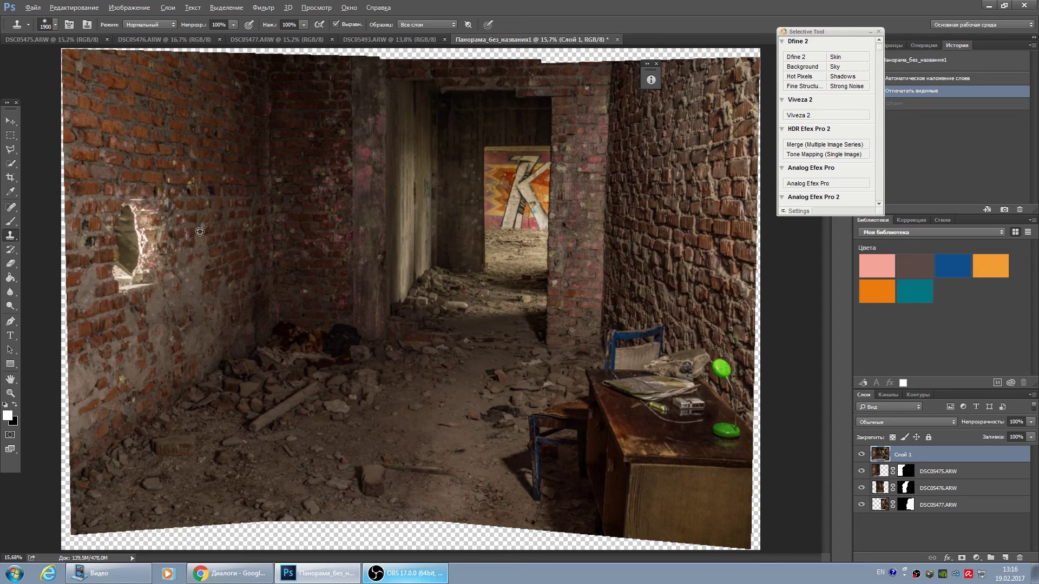
left_click(134, 237)
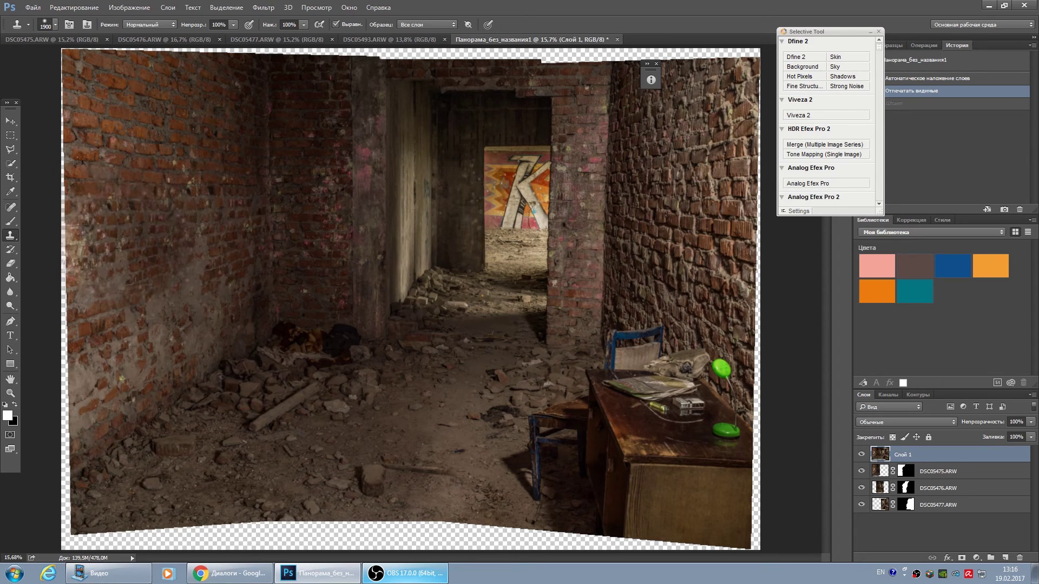
key("ctrl+z")
left_click(134, 247)
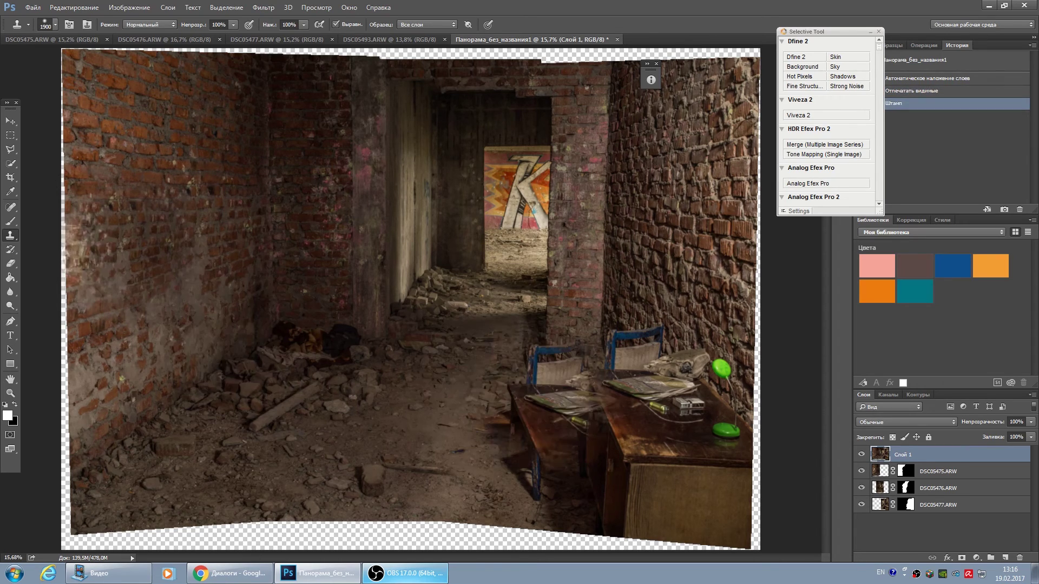
key("ctrl+minus")
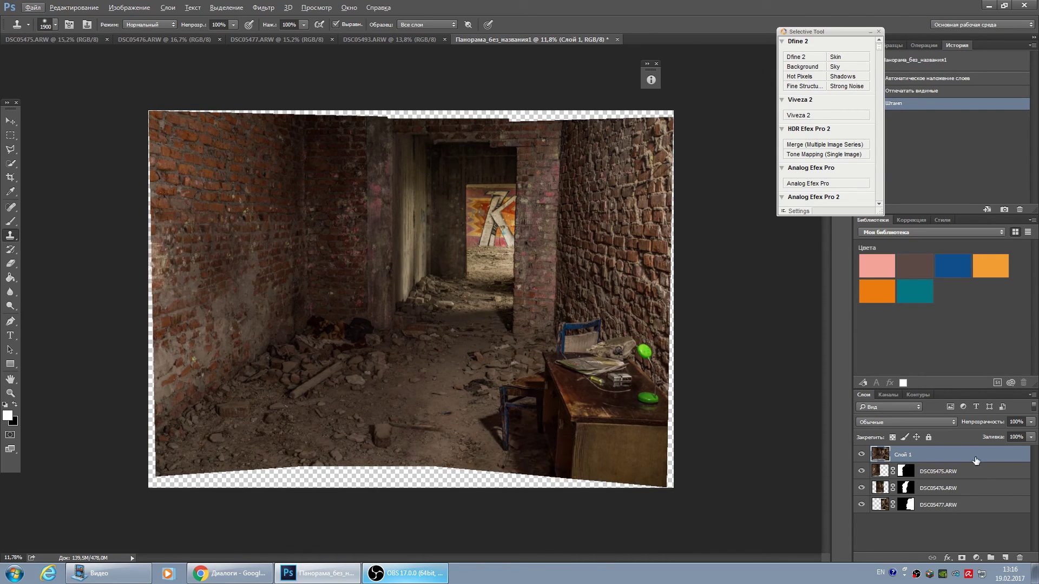
Step: Close DSC05475.ARW, DSC05476.ARW and DSC05477.ARW without saving
left_click(70, 41)
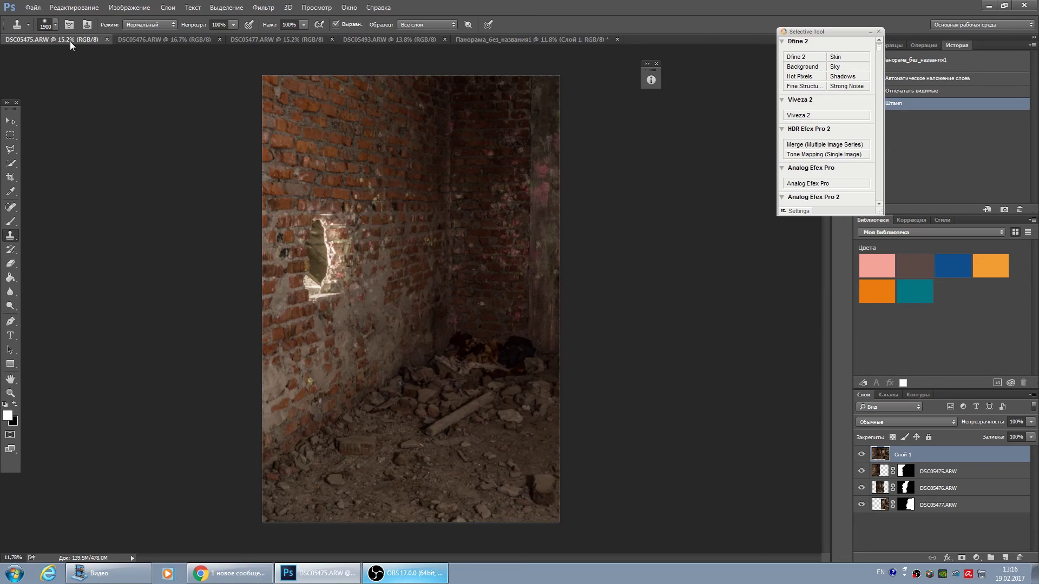
left_click(106, 39)
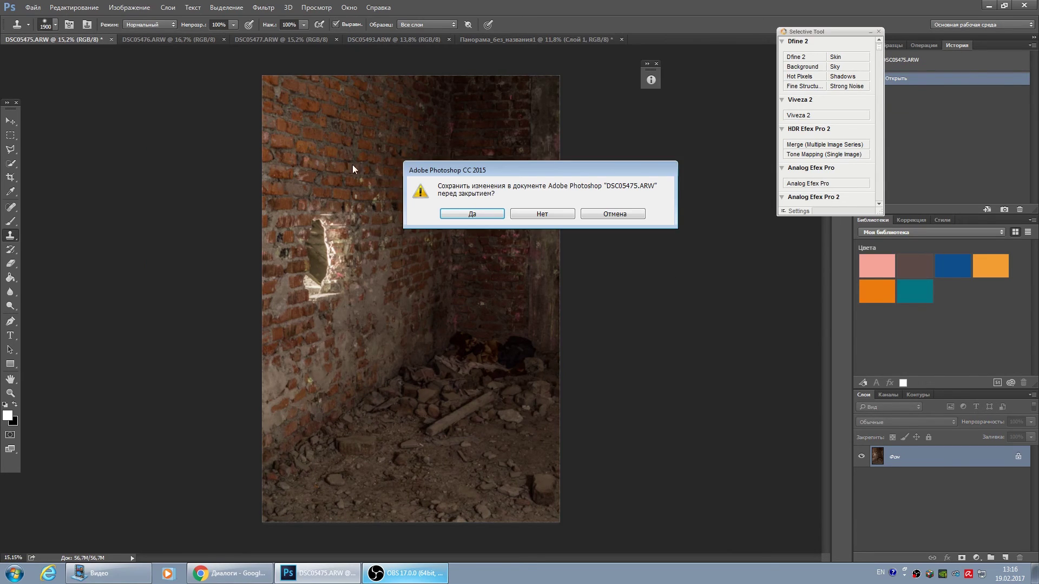
left_click(534, 216)
left_click(61, 42)
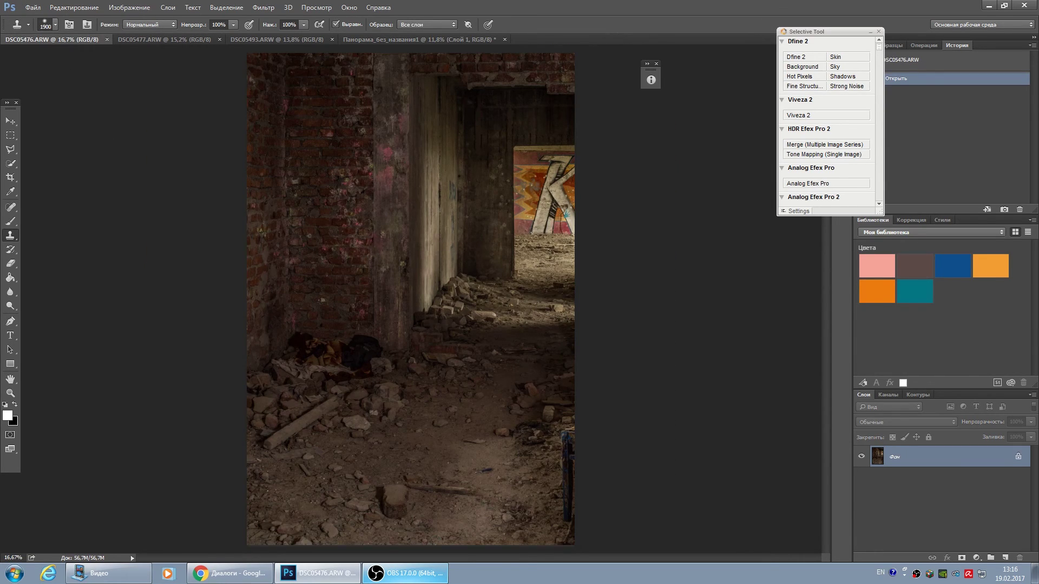
left_click(111, 40)
left_click(528, 216)
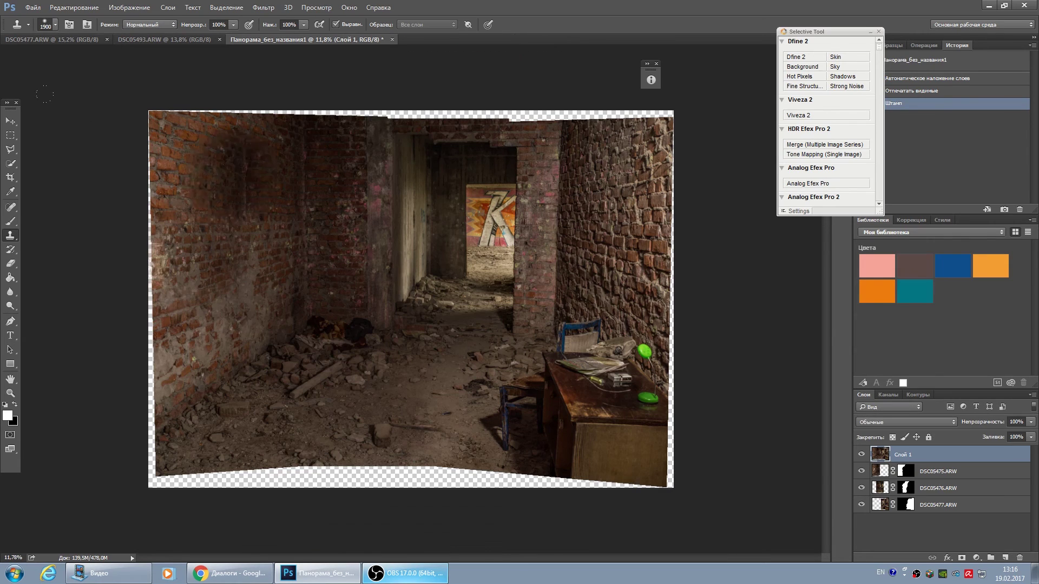
left_click(47, 39)
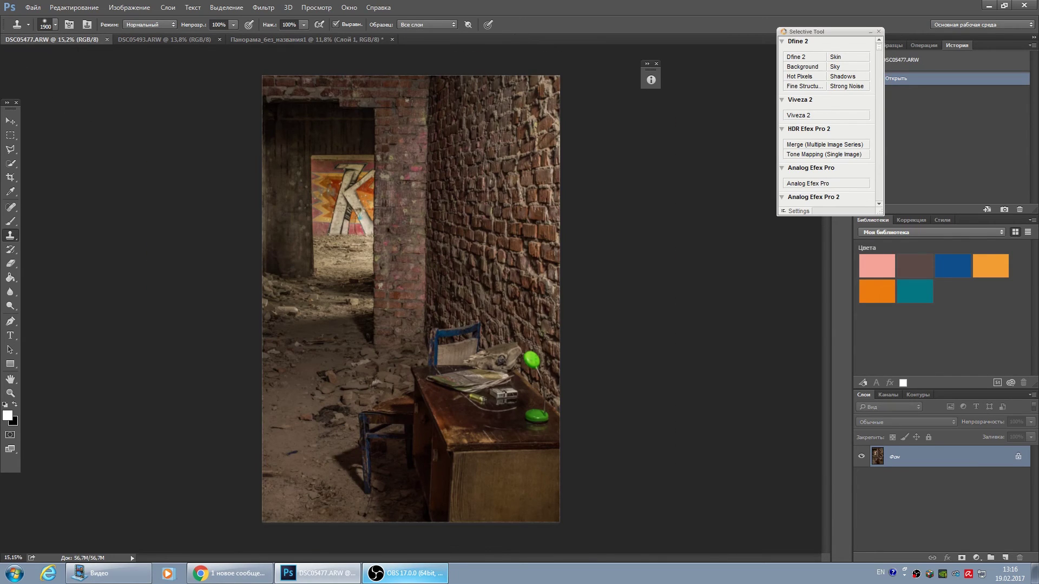
left_click(107, 39)
left_click(542, 214)
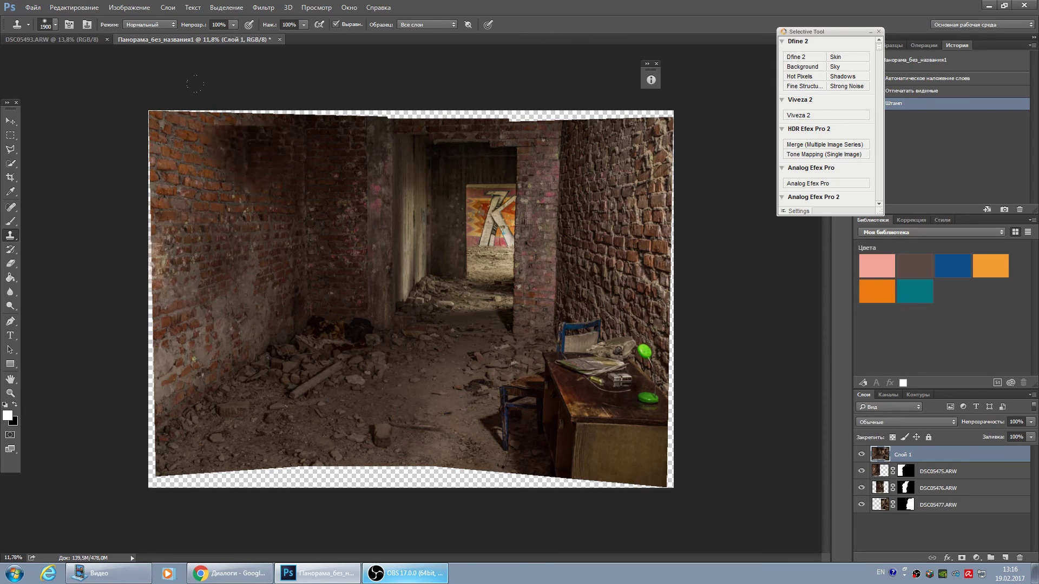
Step: Drag the DSC05493 two-men photo onto the panorama as Слой 2 and position it centrally
left_click(54, 38)
left_click(10, 121)
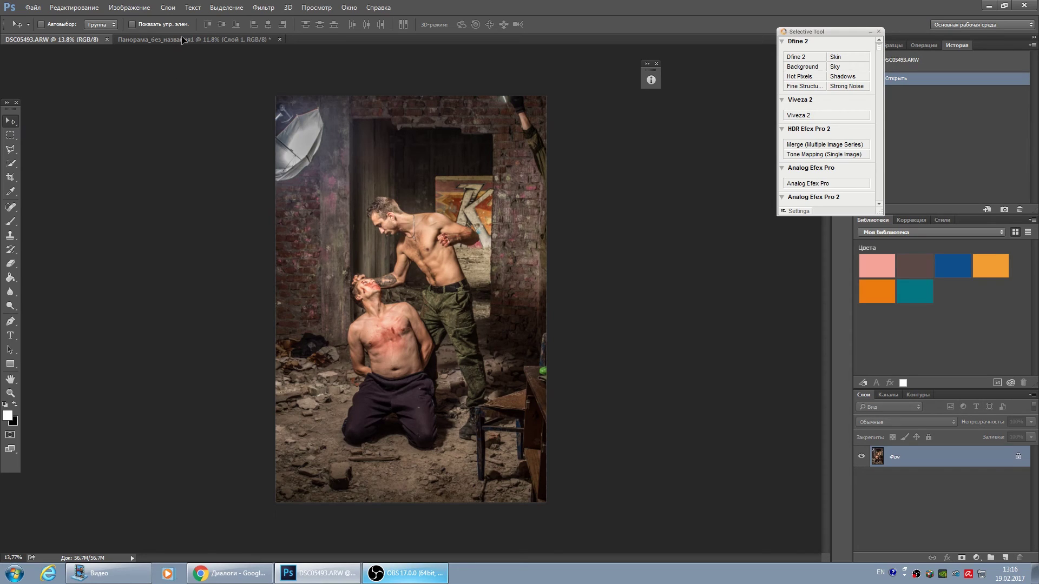
mouse_move(183, 39)
left_mouse_down()
mouse_move(414, 274)
mouse_move(437, 273)
left_mouse_up()
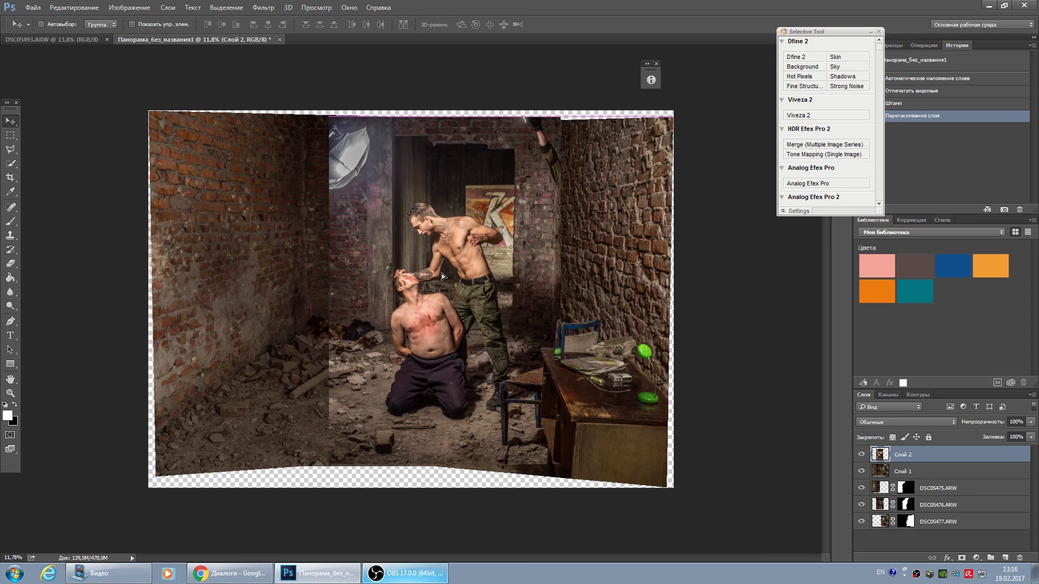
mouse_move(440, 274)
left_mouse_down()
mouse_move(431, 277)
mouse_move(440, 277)
left_mouse_up()
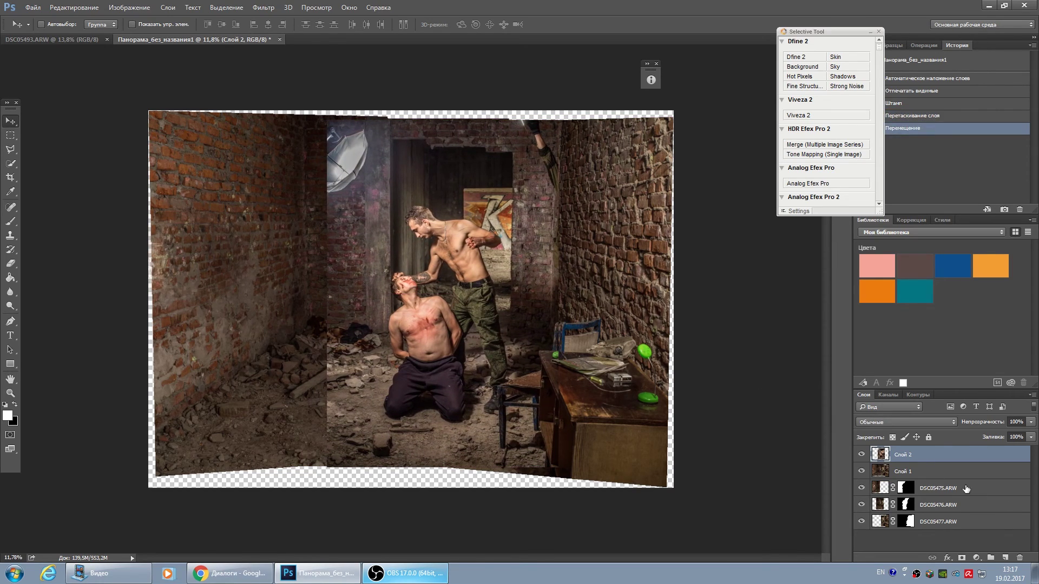
left_click(950, 474)
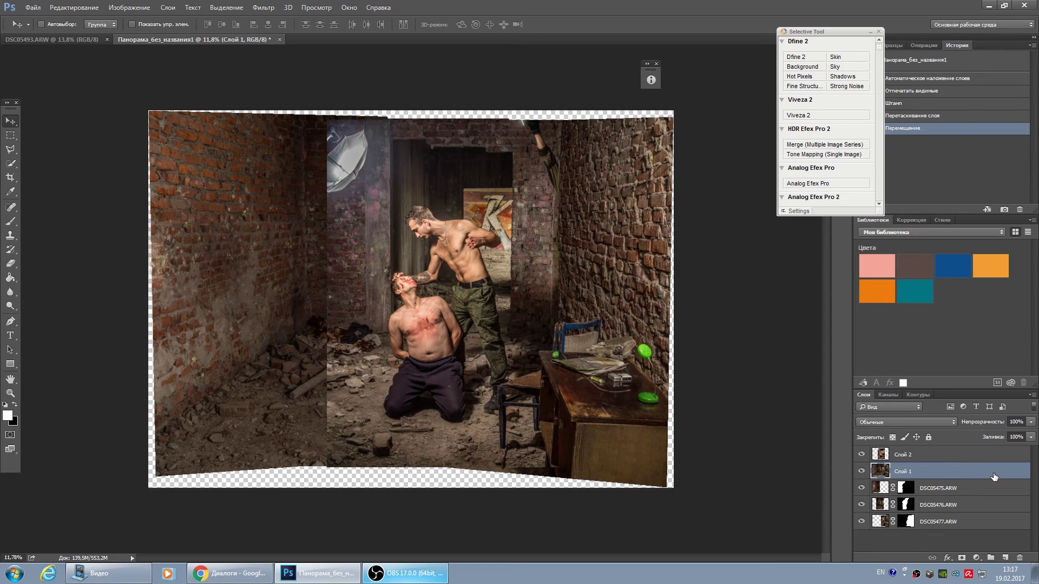
Step: Duplicate Слой 1 and auto-align the copy with Слой 2 using Auto projection
key("ctrl+j")
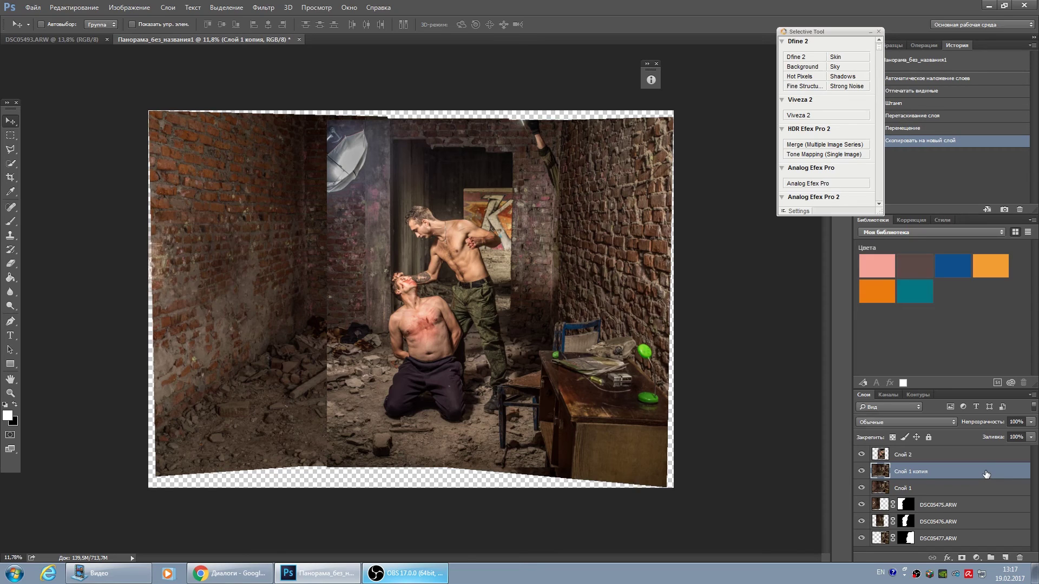
left_click(948, 458, "ctrl")
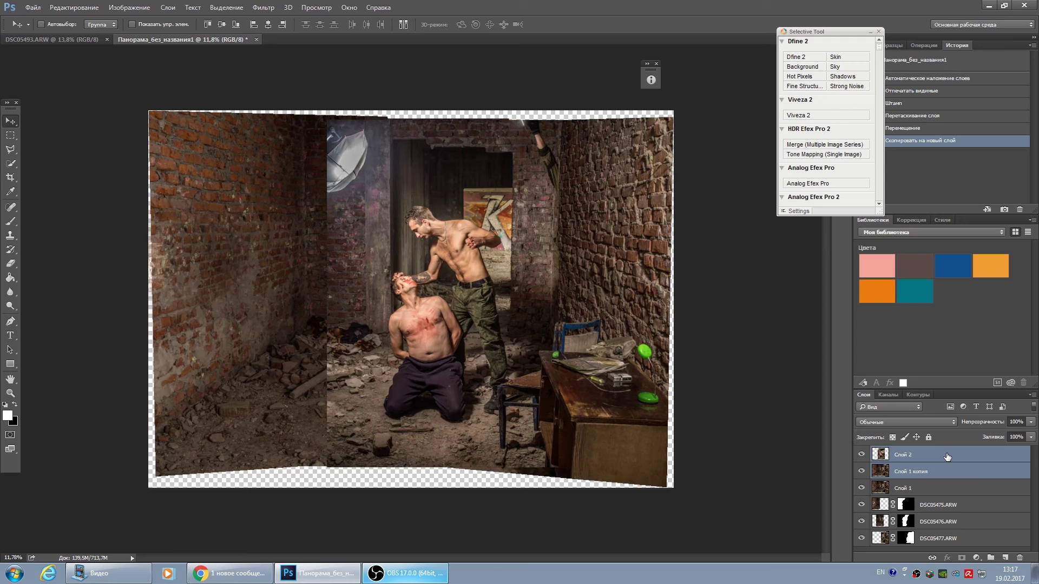
left_click(76, 10)
left_click(84, 240)
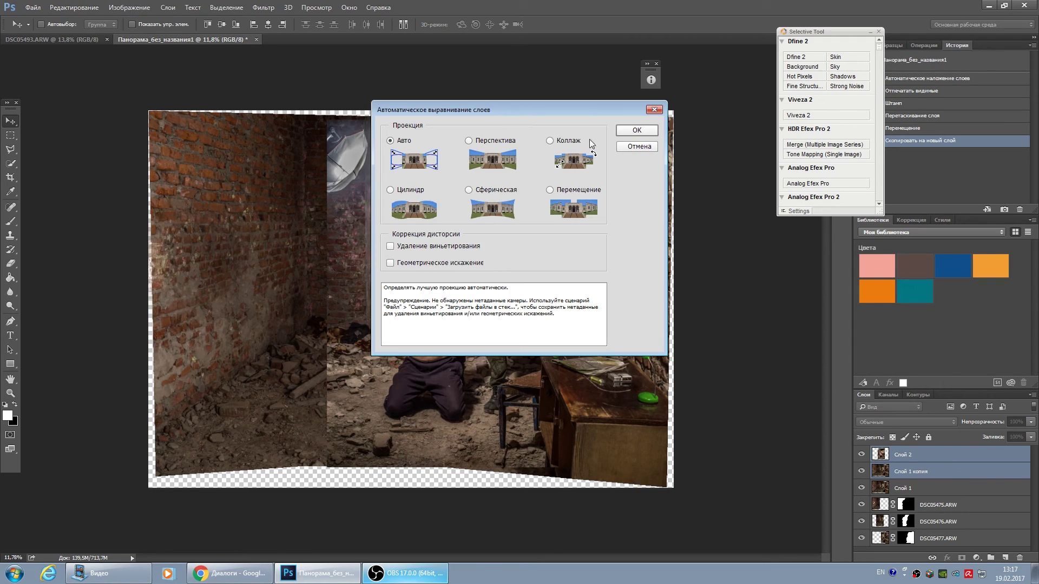
left_click(633, 131)
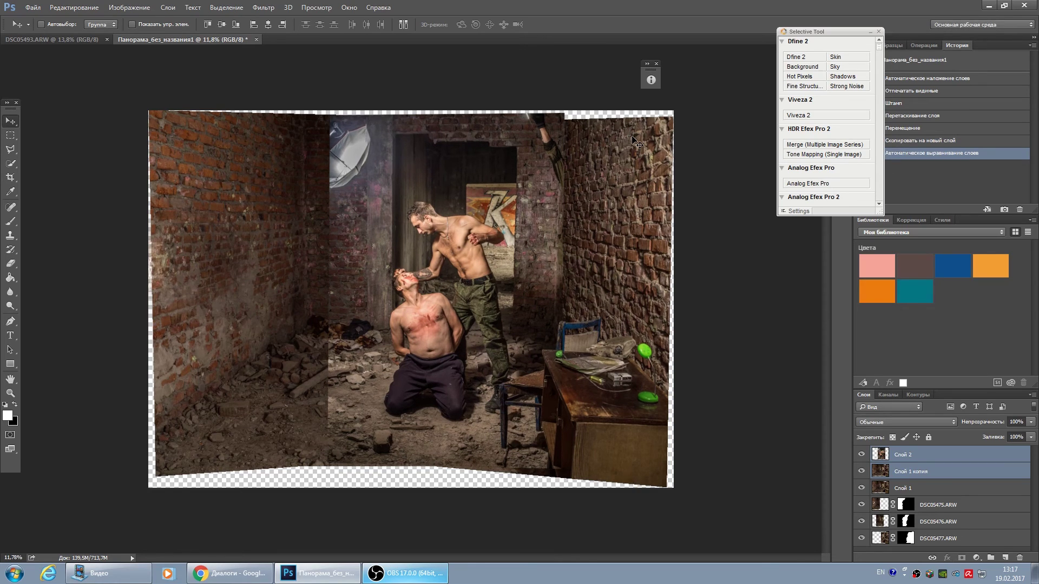
Step: Delete the original Слой 1, leaving Слой 1 копия selected beneath Слой 2
left_click(1011, 488)
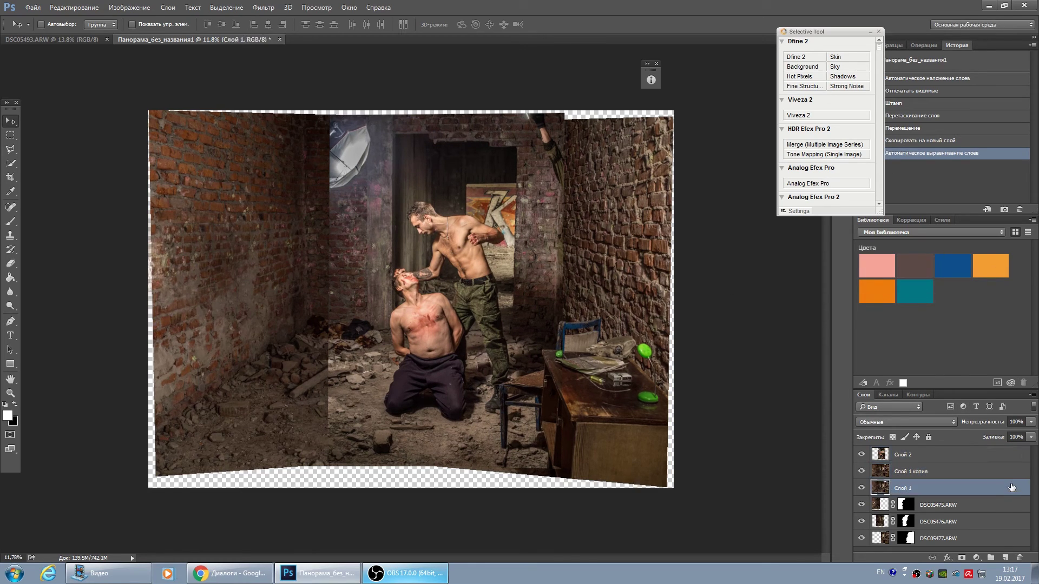
left_click(1020, 558)
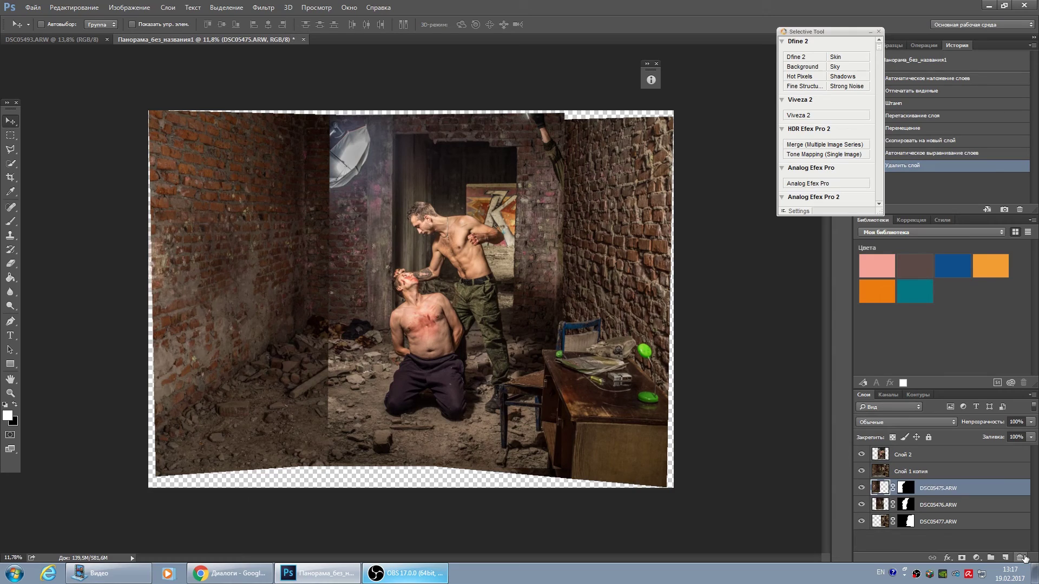
left_click(944, 475)
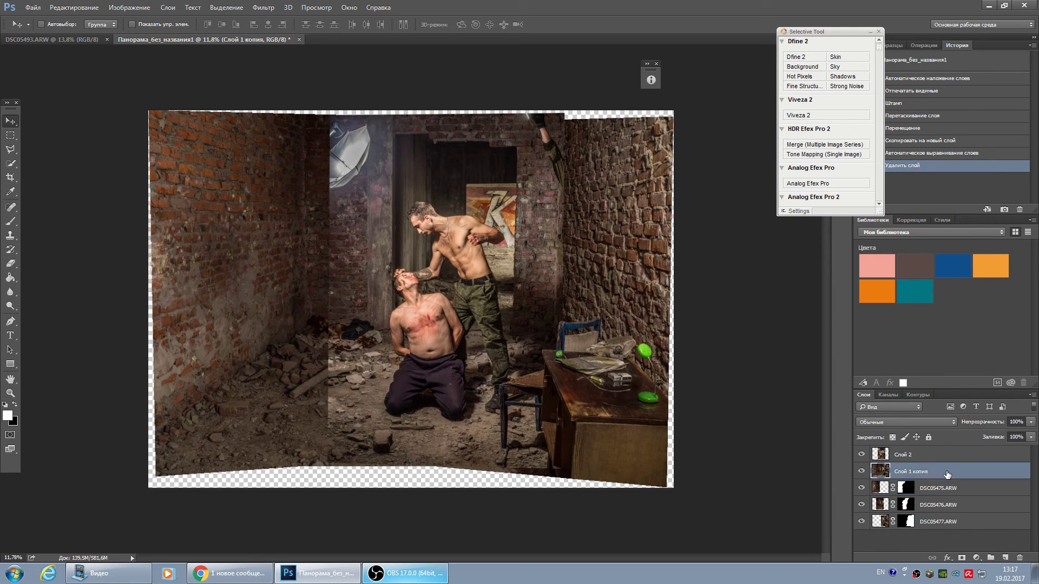
Step: Toggle Слой 1 копия's visibility and zoom around to compare the alignment
left_click(862, 472)
left_click(862, 472)
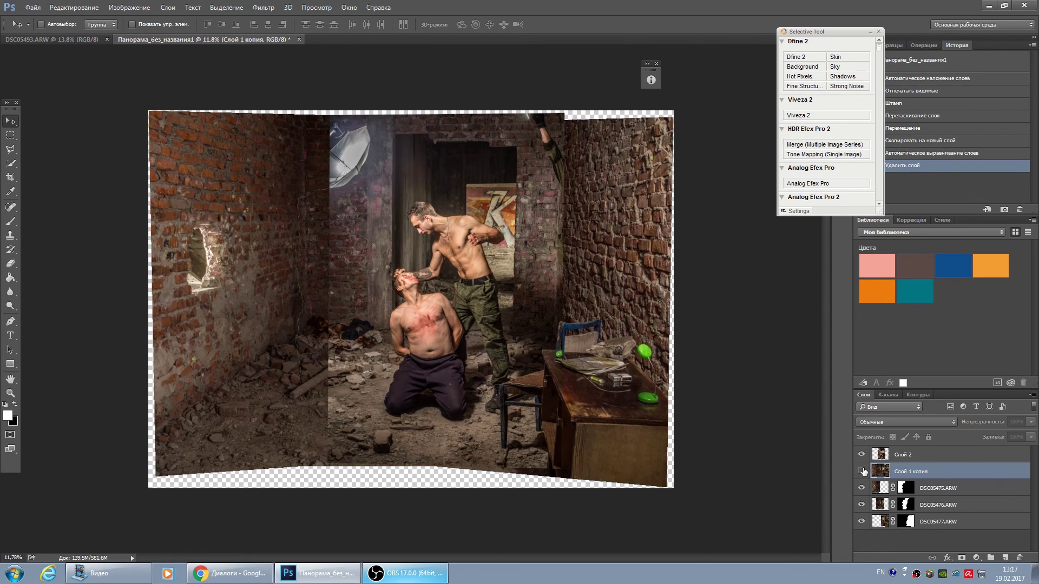
left_click(862, 472)
left_click(862, 471)
left_click(862, 471)
left_click(862, 471)
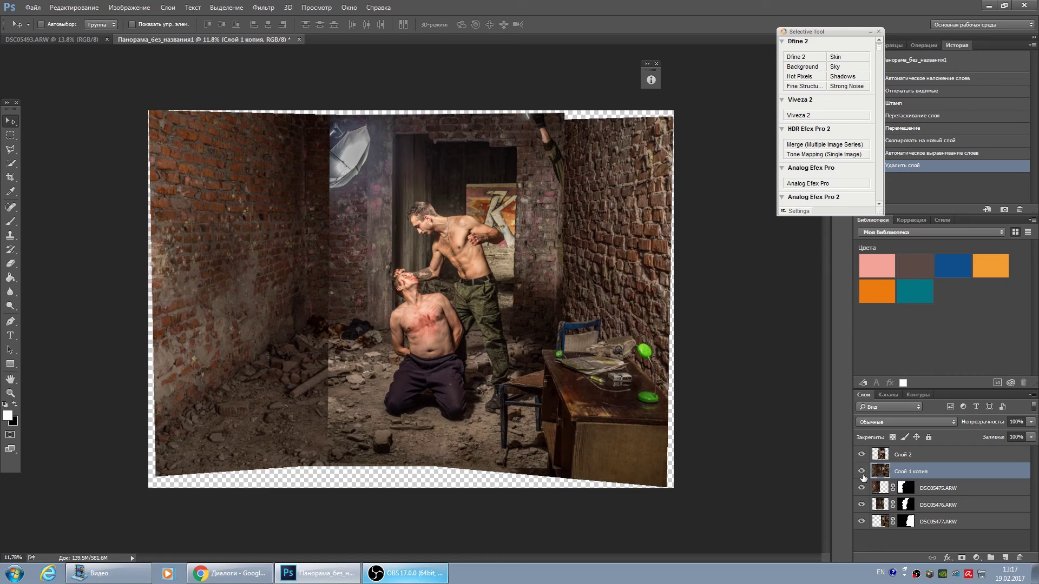
left_click(862, 471)
scroll(411, 324, "up", 2)
scroll(372, 431, "up", 1)
scroll(372, 431, "down", 2)
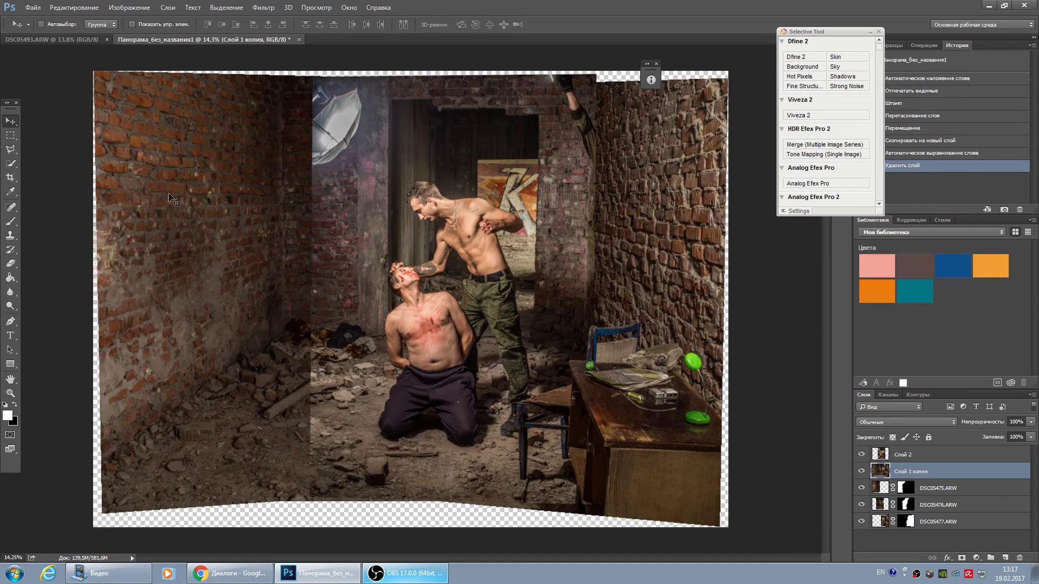
scroll(273, 464, "up", 2, "alt")
scroll(287, 467, "down", 1)
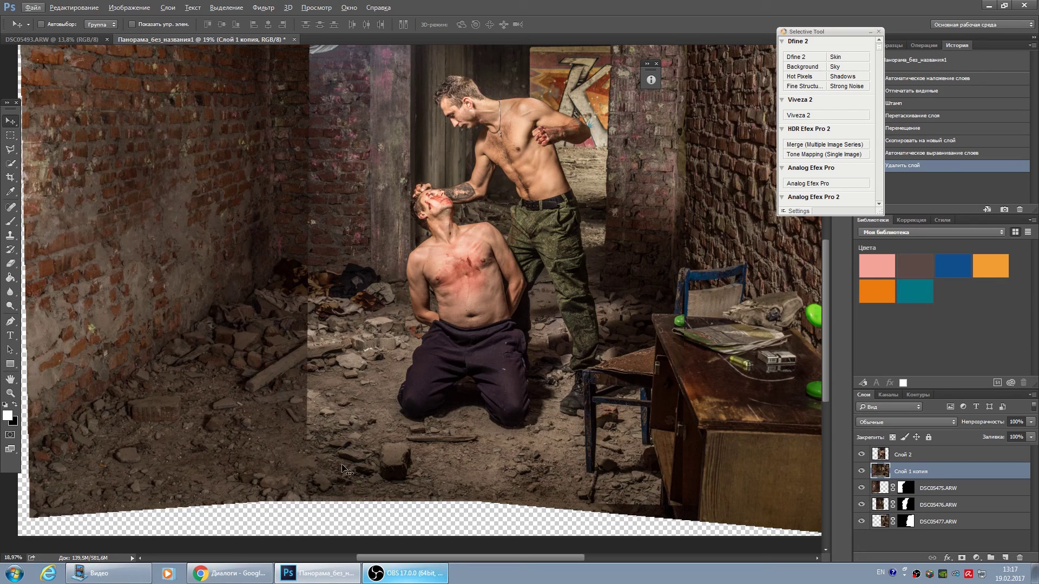
scroll(327, 466, "down", 1)
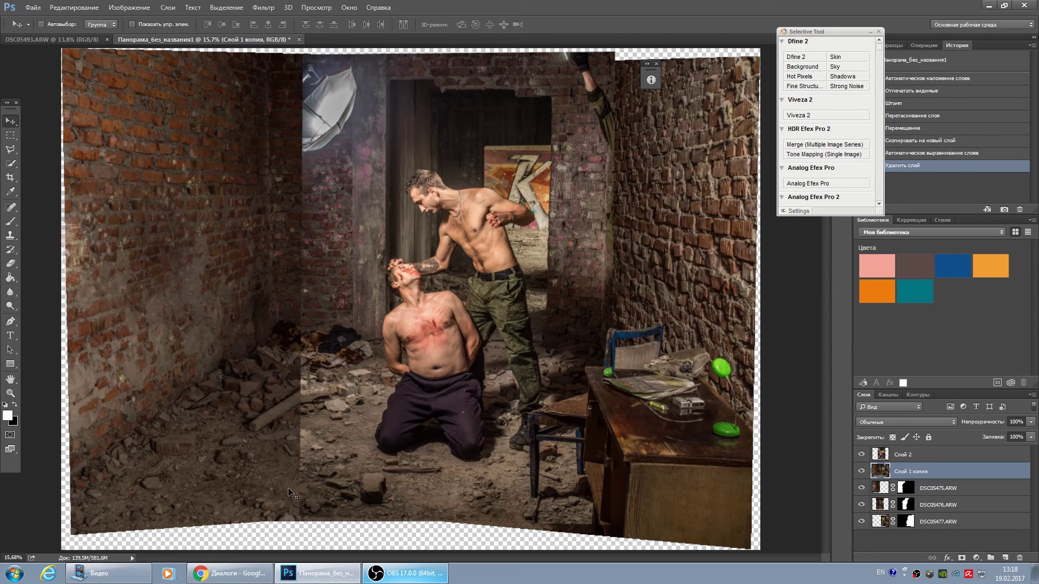
Step: Add Curves clipped to the corridor copy, lifting midtone input 104 to output 116
left_click(977, 559)
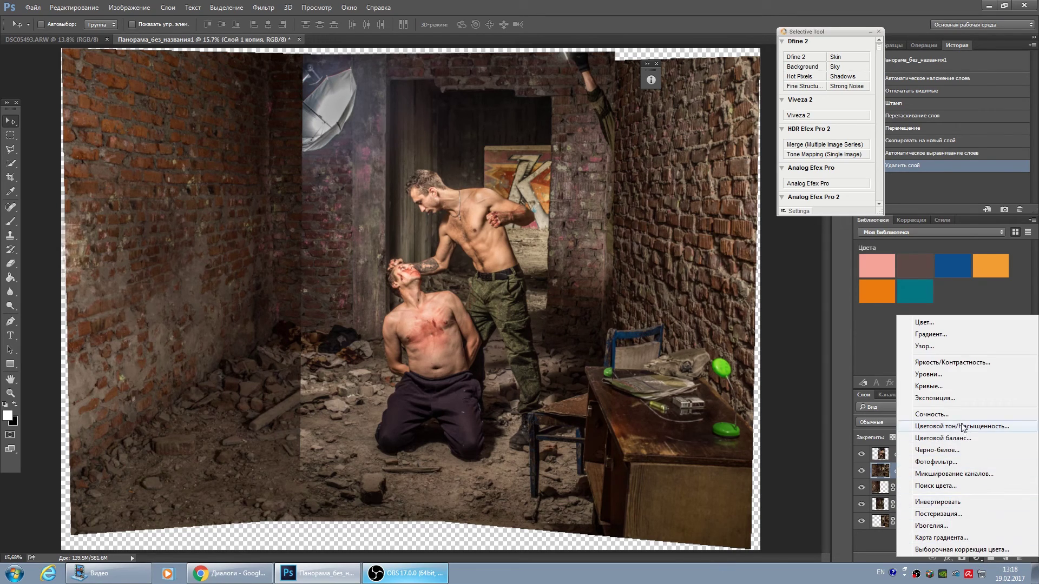
left_click(936, 386)
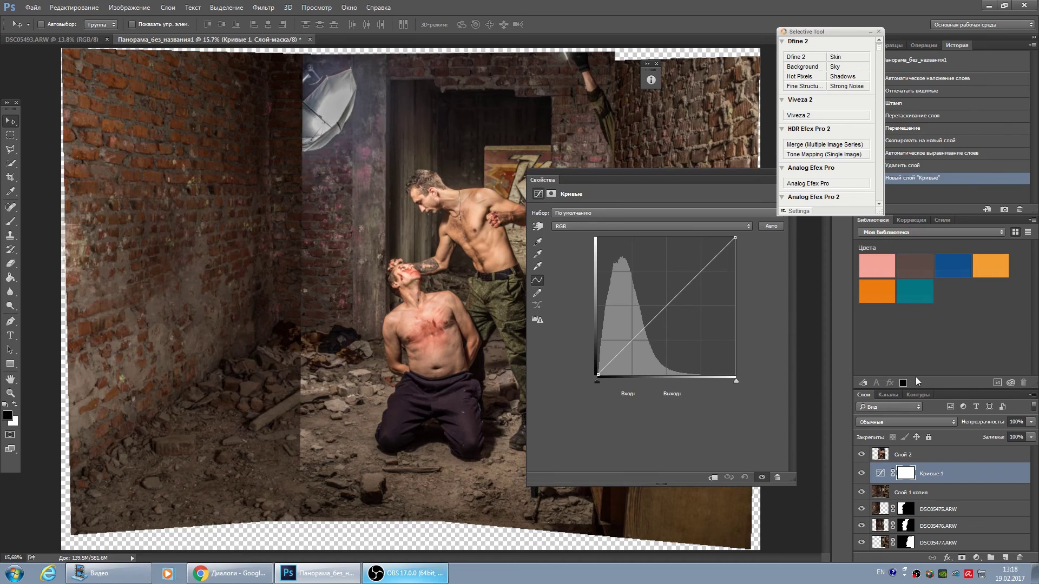
left_click(715, 478)
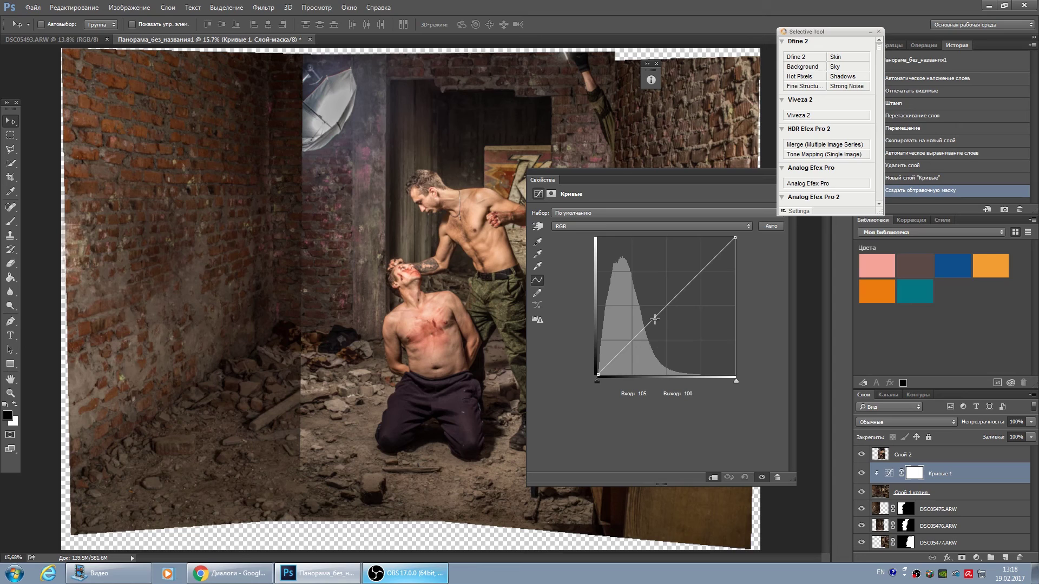
left_click_drag(655, 320, 654, 312)
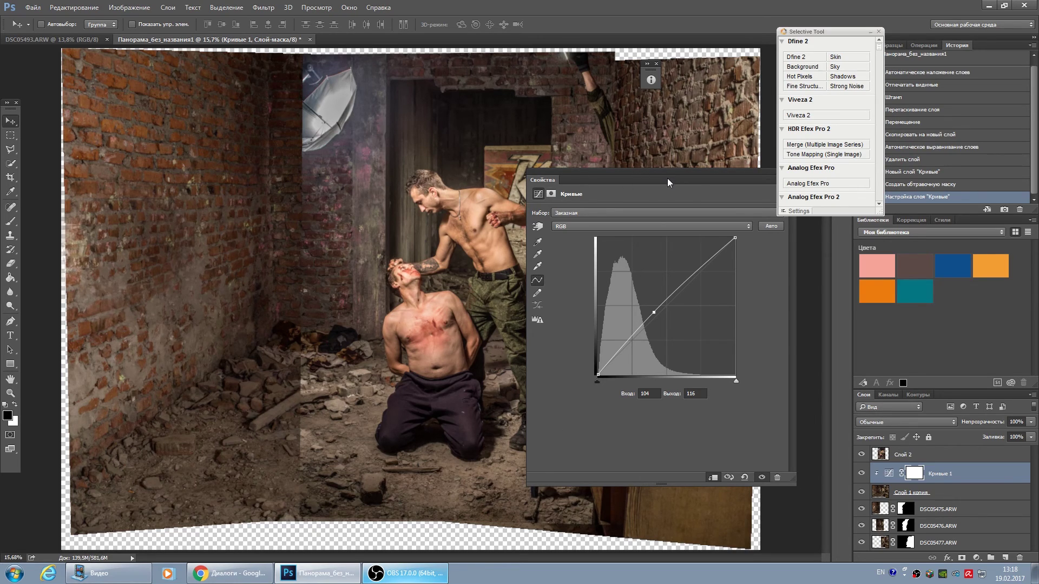
left_click_drag(668, 183, 583, 179)
left_click(708, 172)
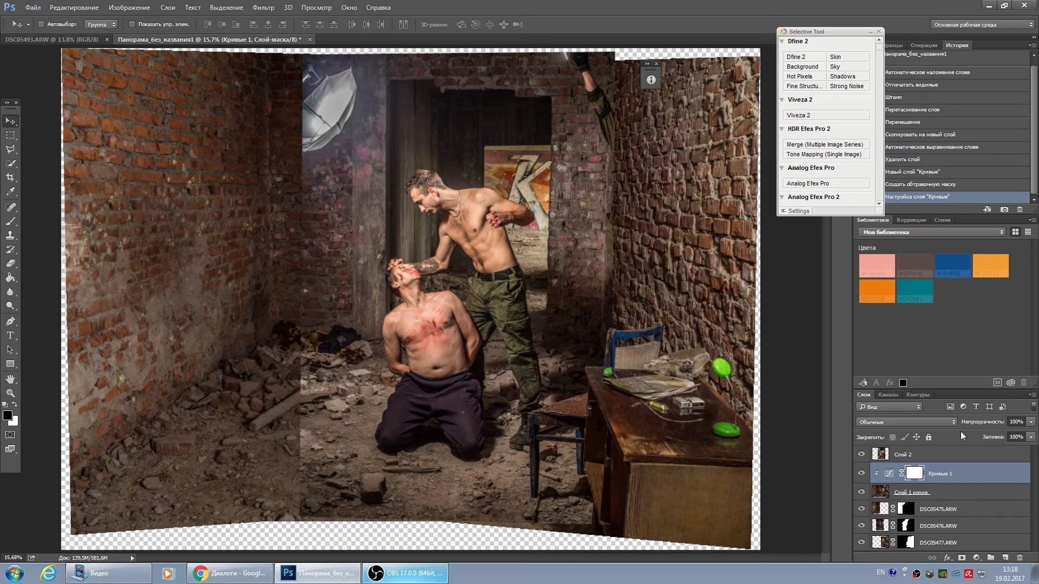
left_click(966, 455)
Step: Add Curves clipped to Слой 2, pulling midtone 120 down to 101 and black point to 10
left_click(976, 557)
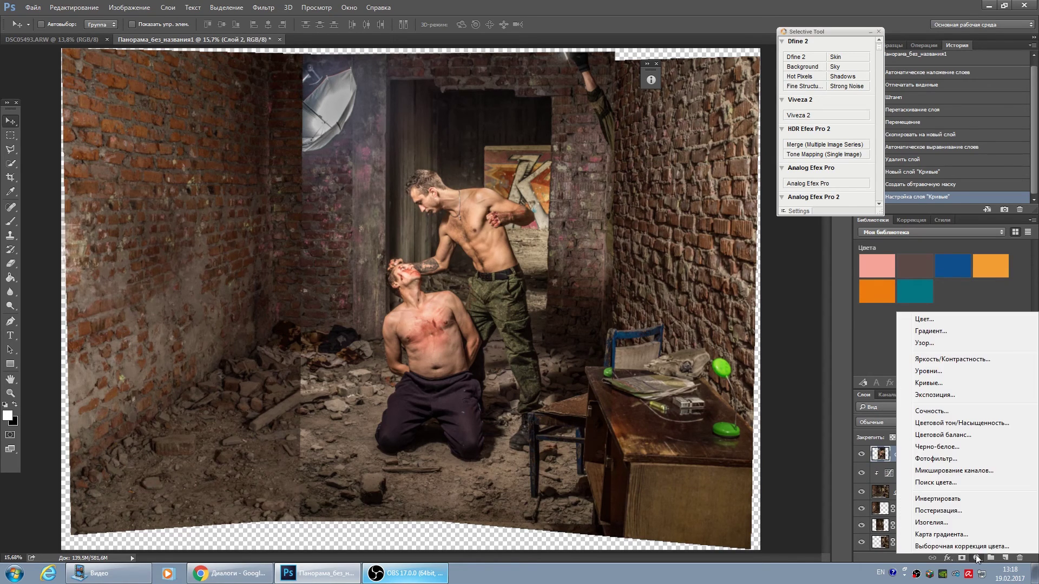
left_click(929, 382)
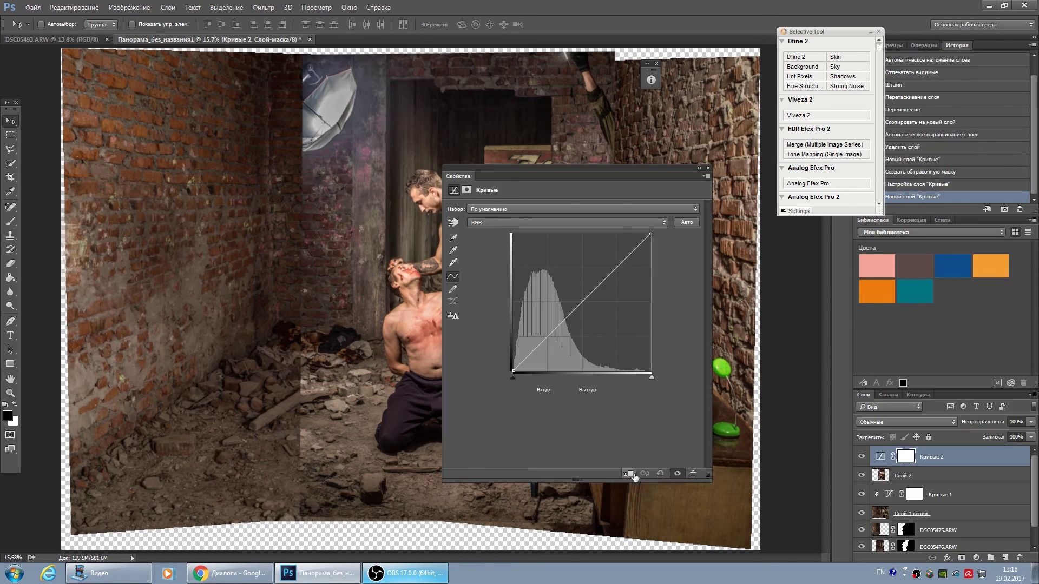
left_click(631, 474)
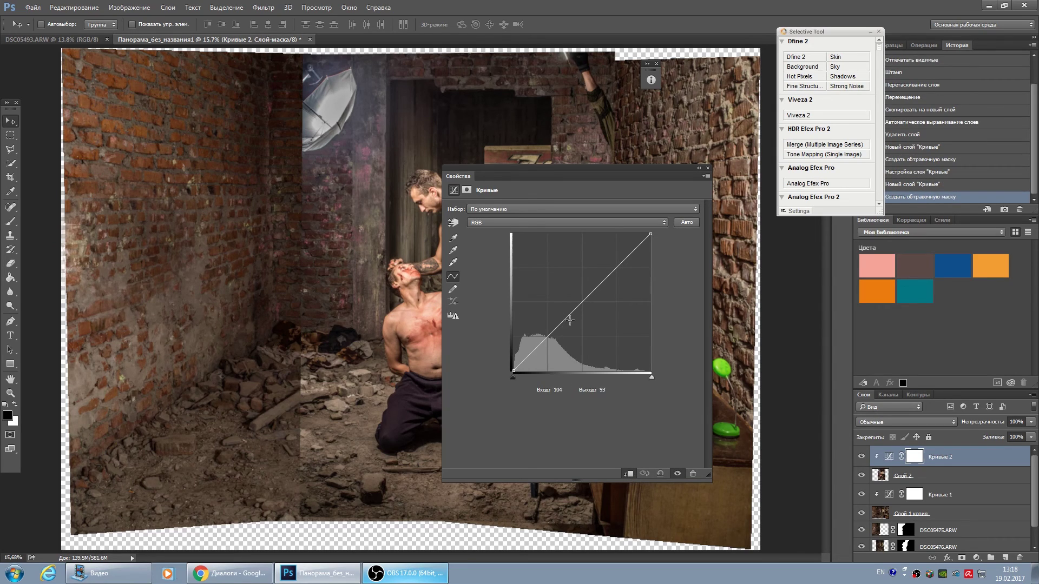
left_click_drag(570, 320, 578, 317)
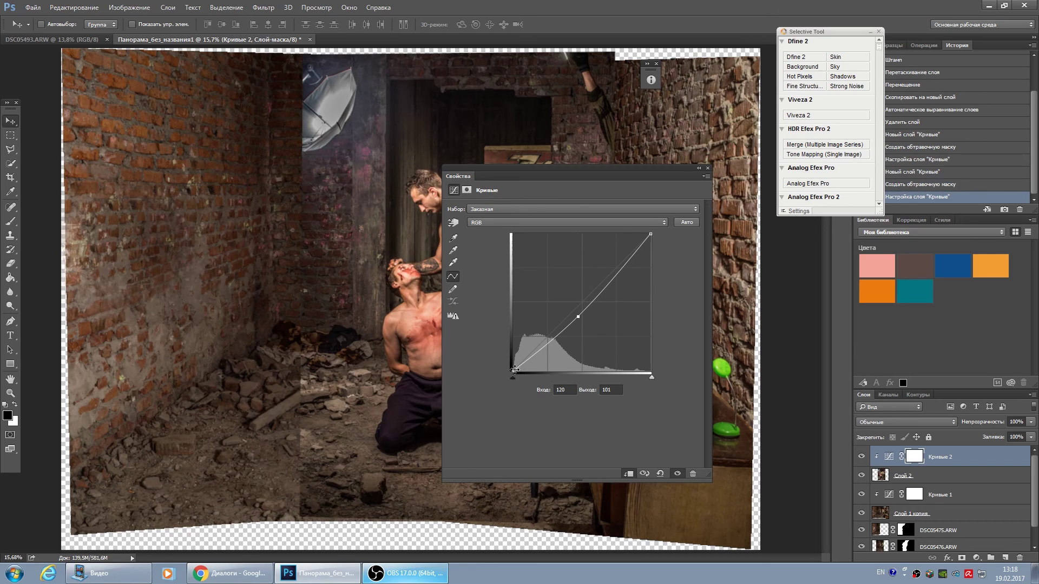
left_click_drag(514, 370, 519, 370)
left_click(708, 169)
scroll(457, 301, "down", 3)
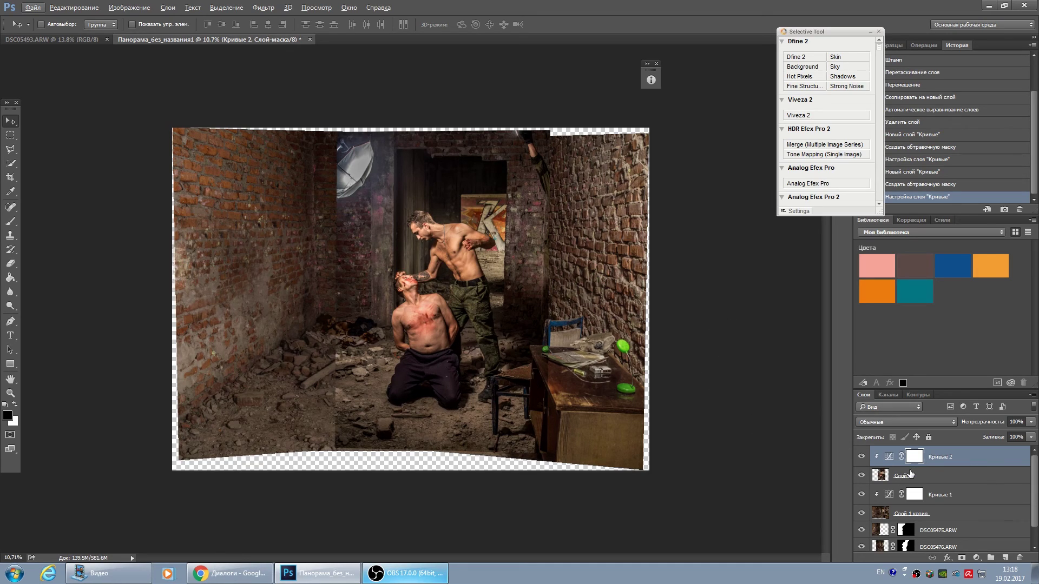
Step: Give Слой 2 a black layer mask and set up a fully soft white brush
left_click(929, 476)
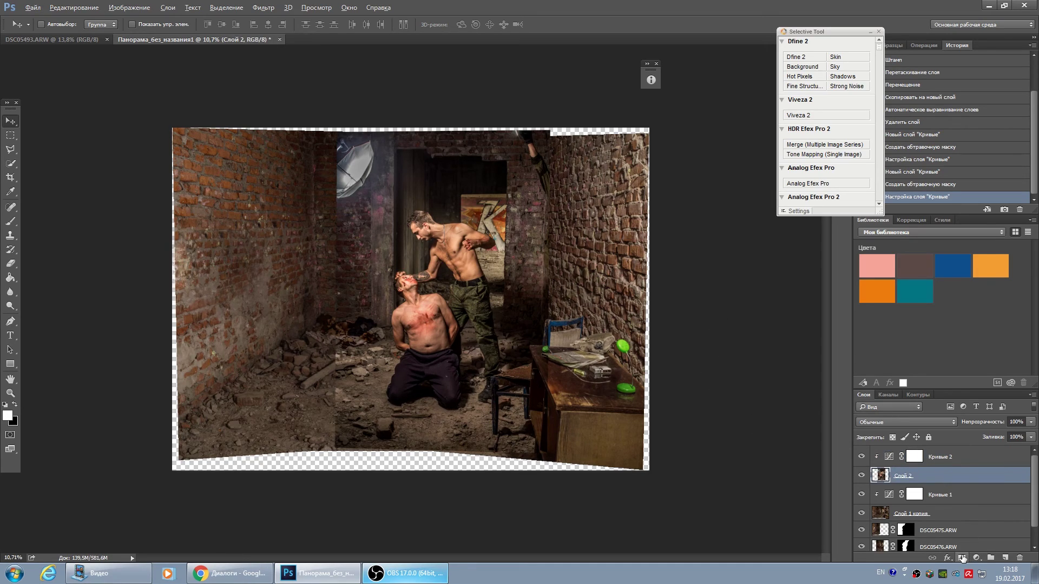
key("alt")
key("alt")
left_click(962, 560, "alt")
key("x")
left_click(12, 223)
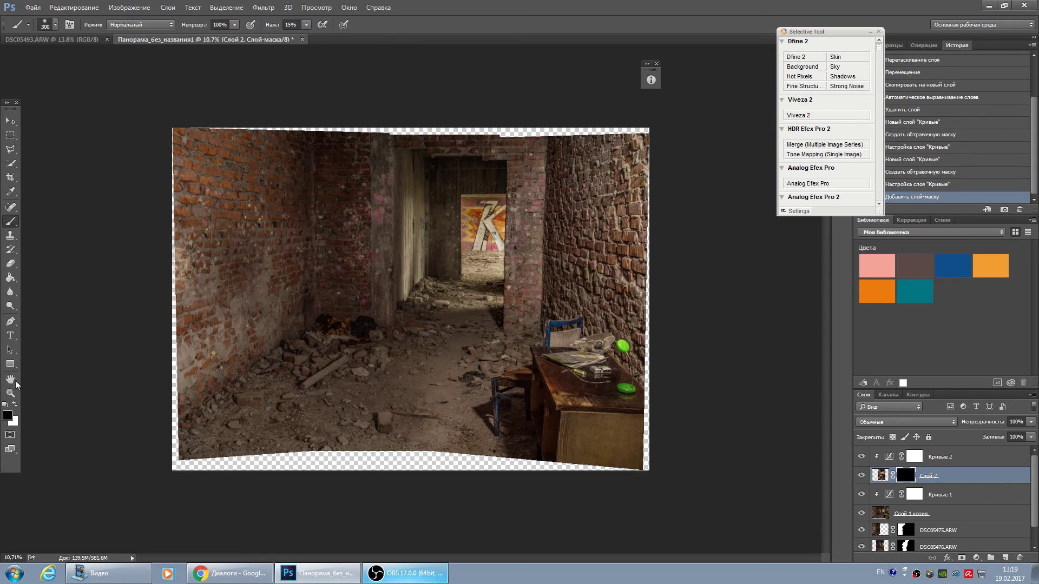
left_click(15, 405)
left_click(56, 23)
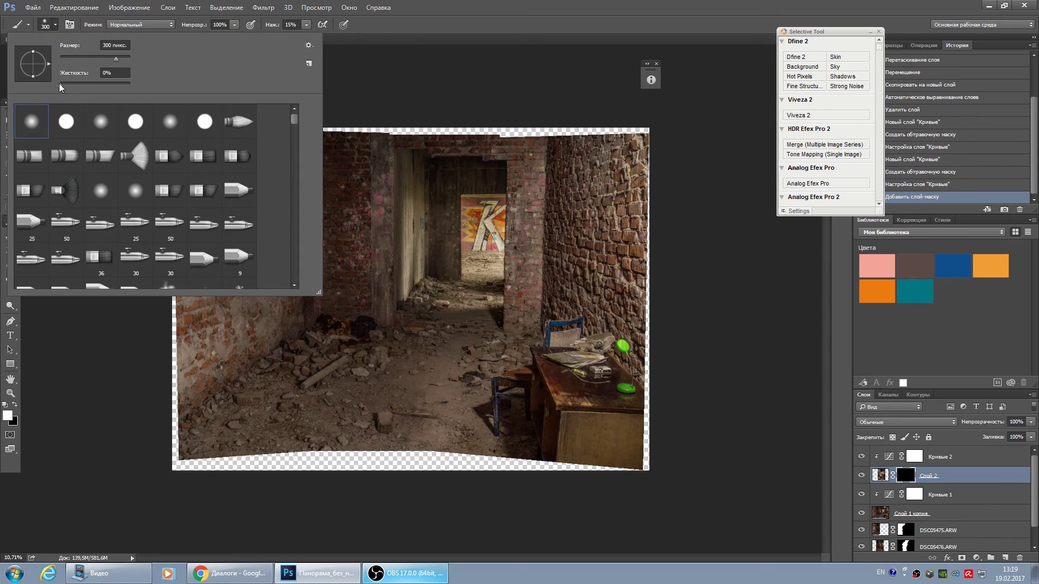
left_click(61, 86)
left_click(420, 92)
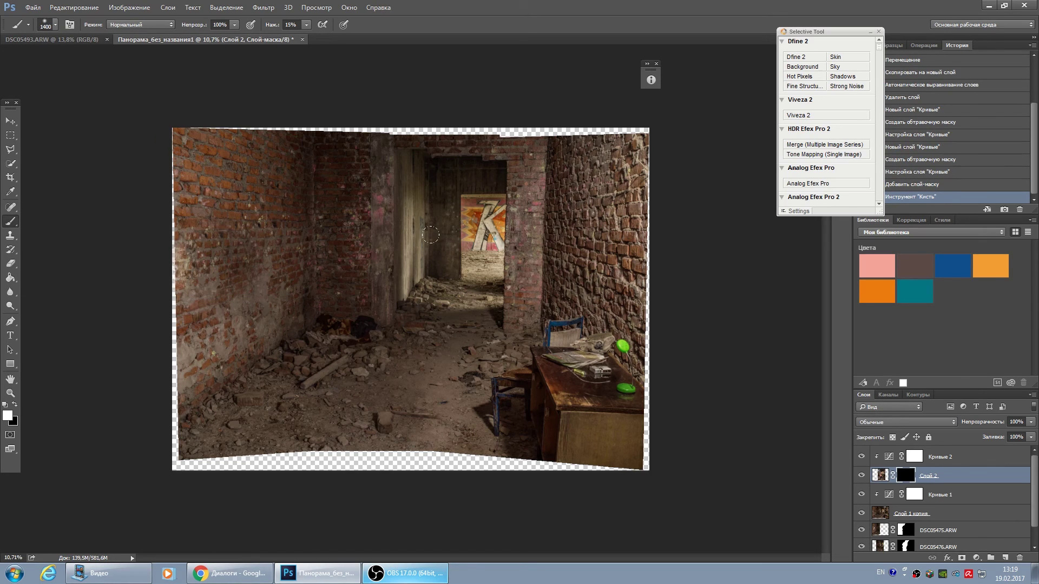
key("bracketleft")
scroll(431, 235, "up", 3)
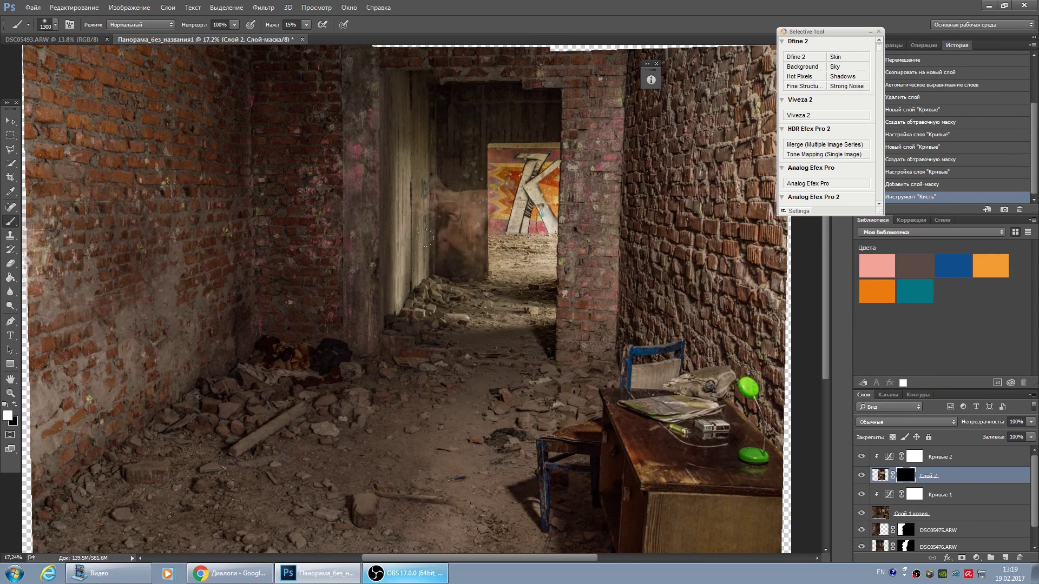
Step: Paint white at full flow to reveal the standing man, his arm and head
left_click_drag(425, 237, 465, 222)
left_click(306, 24)
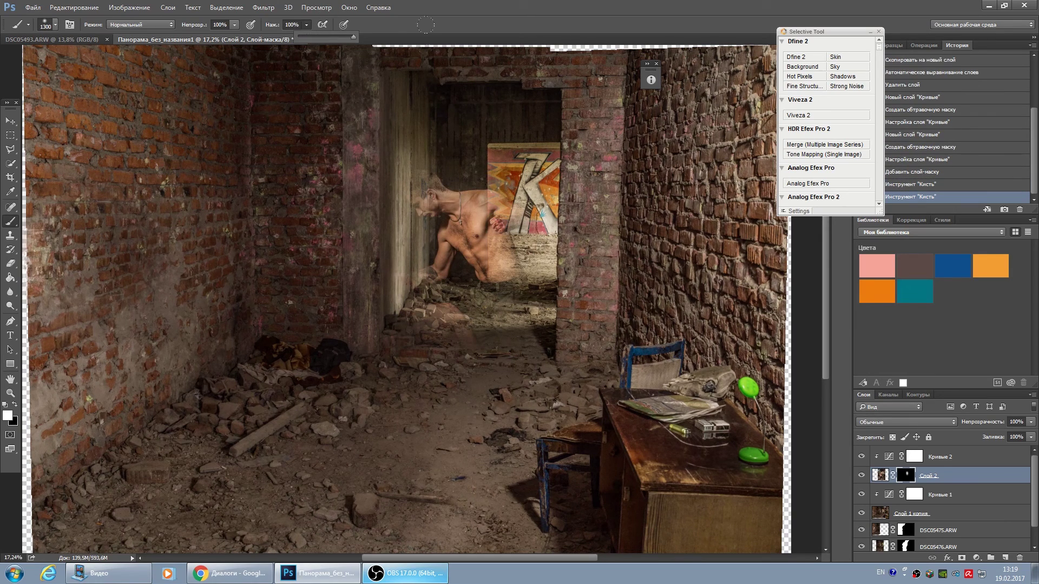
left_click_drag(433, 184, 533, 232)
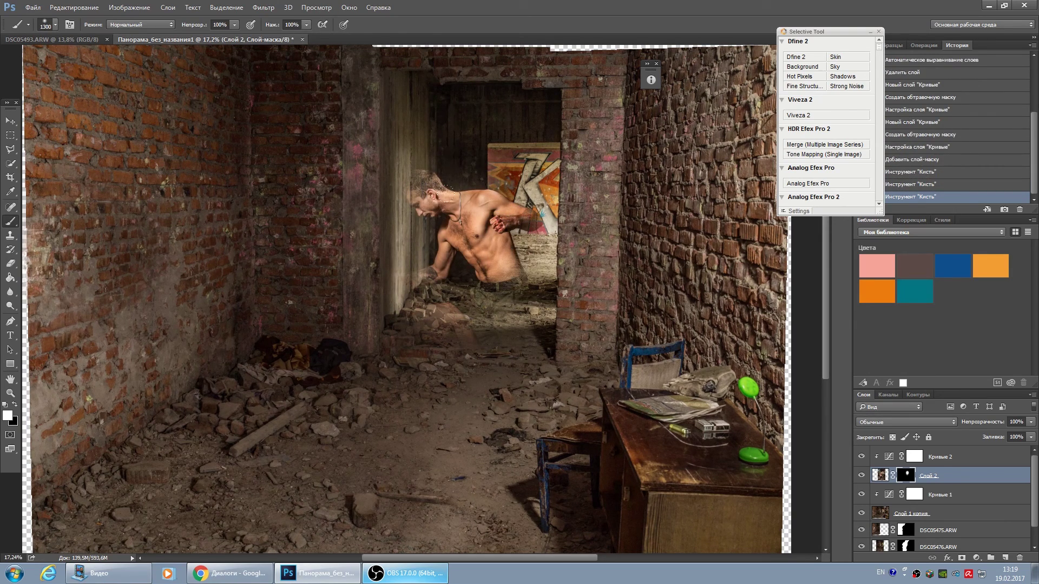
key("bracketleft")
key("bracketleft")
left_click_drag(533, 222, 520, 270)
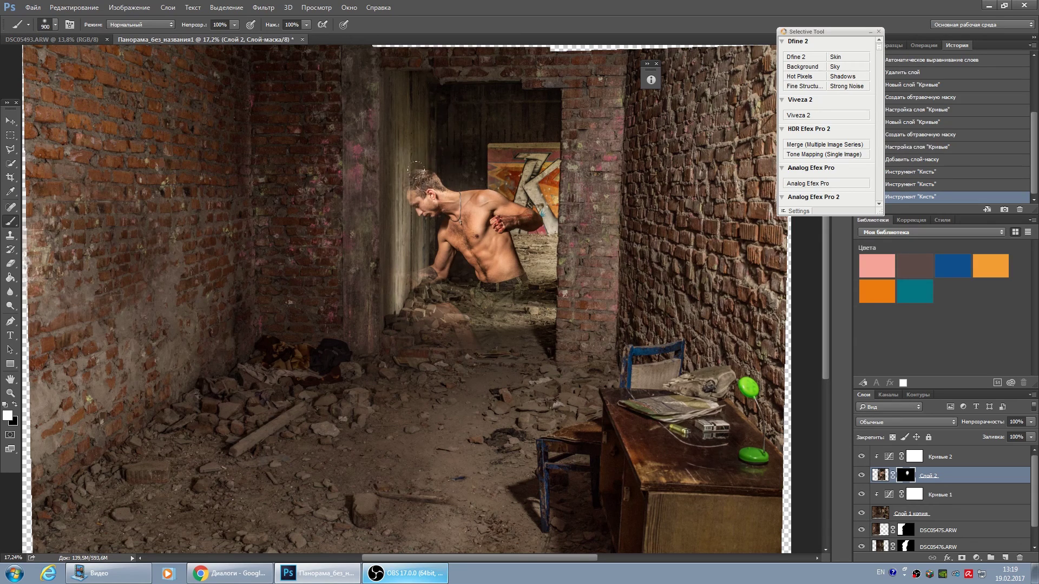
mouse_move(433, 189)
left_mouse_down()
mouse_move(409, 179)
mouse_move(393, 338)
mouse_move(550, 361)
mouse_move(584, 349)
mouse_move(573, 465)
mouse_move(540, 486)
mouse_move(565, 544)
mouse_move(478, 387)
mouse_move(433, 373)
mouse_move(387, 384)
mouse_move(373, 370)
mouse_move(355, 379)
mouse_move(357, 433)
mouse_move(324, 422)
mouse_move(422, 457)
mouse_move(350, 354)
mouse_move(372, 332)
mouse_move(334, 304)
mouse_move(283, 407)
mouse_move(298, 448)
left_mouse_up()
Step: Switch to painting black and lower the brush flow for softer mask strokes
key("x")
scroll(297, 448, "down", 5)
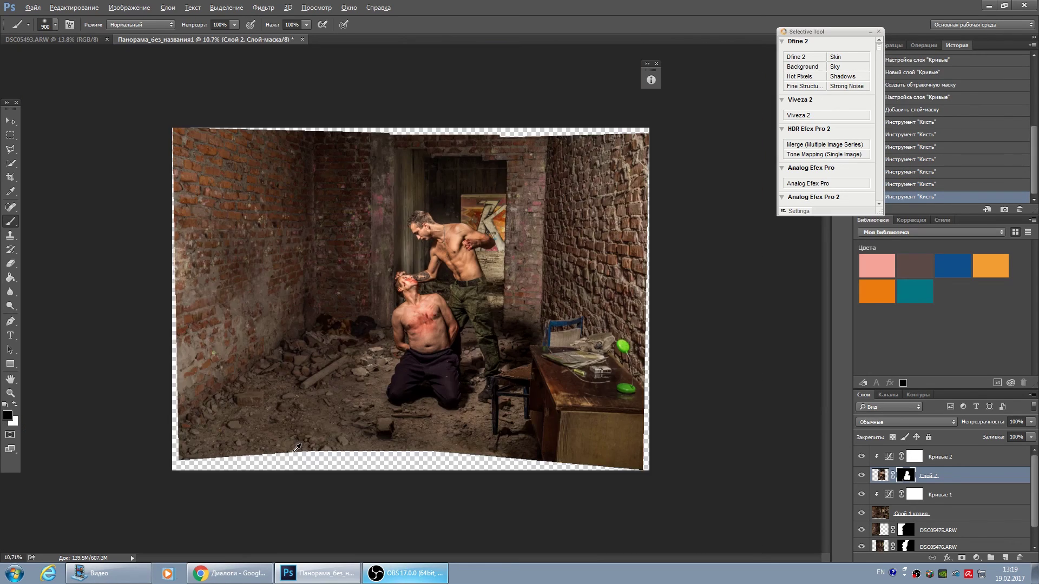
scroll(303, 420, "up", 2)
scroll(317, 393, "up", 2)
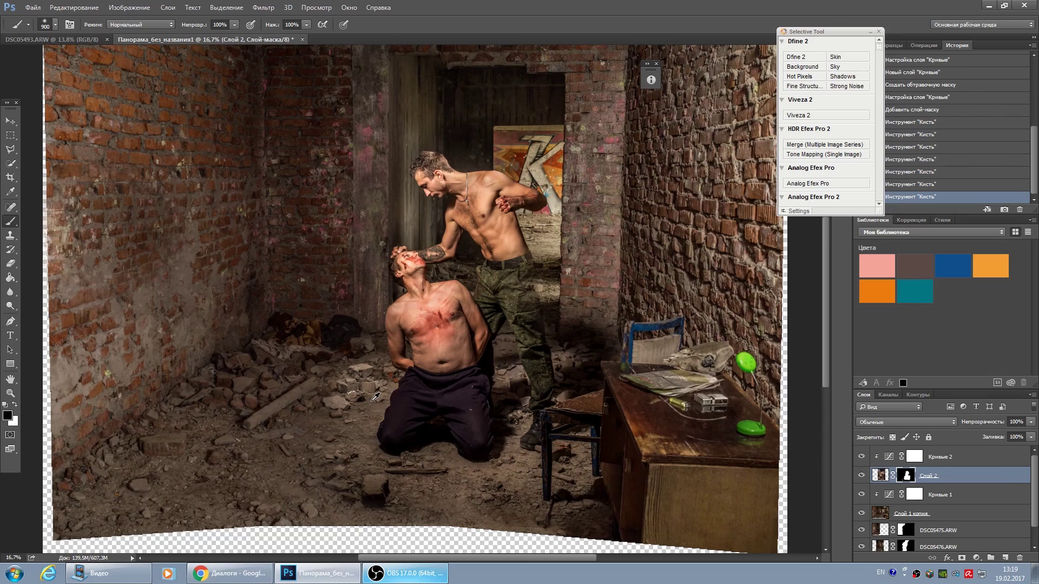
scroll(327, 374, "up", 2)
scroll(332, 367, "down", 2)
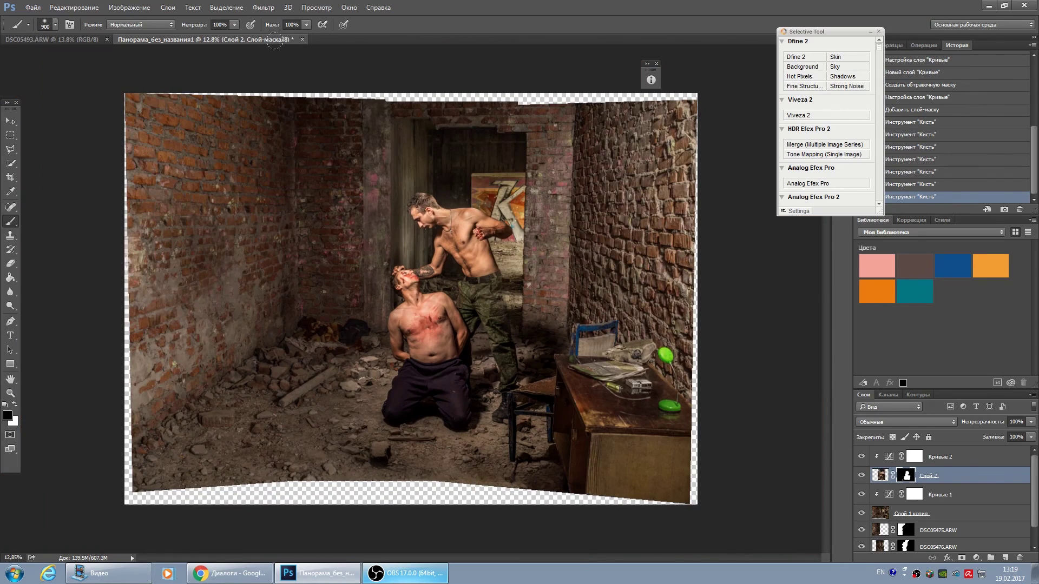
left_click(304, 25)
left_click_drag(289, 39, 274, 39)
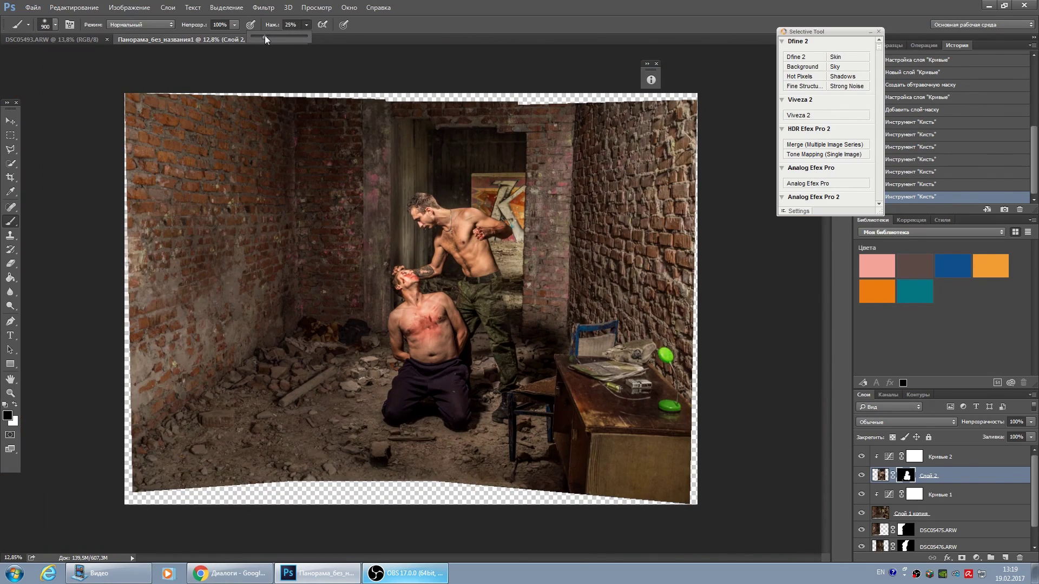
scroll(352, 341, "up", 1)
scroll(352, 341, "up", 1)
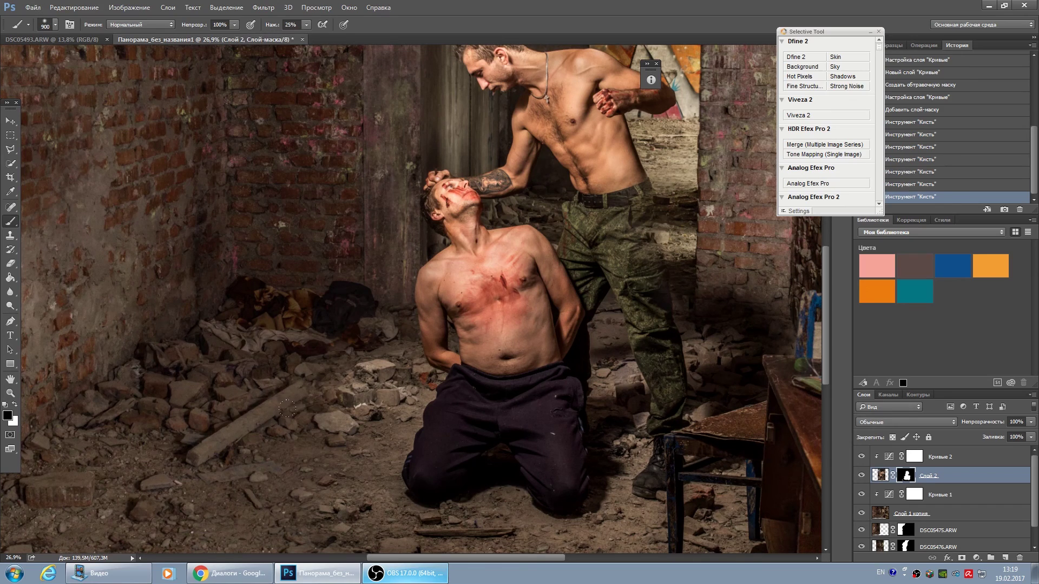
Step: Blend the mask into the floor around the kneeling man
left_click(349, 388)
scroll(351, 382, "down", 2)
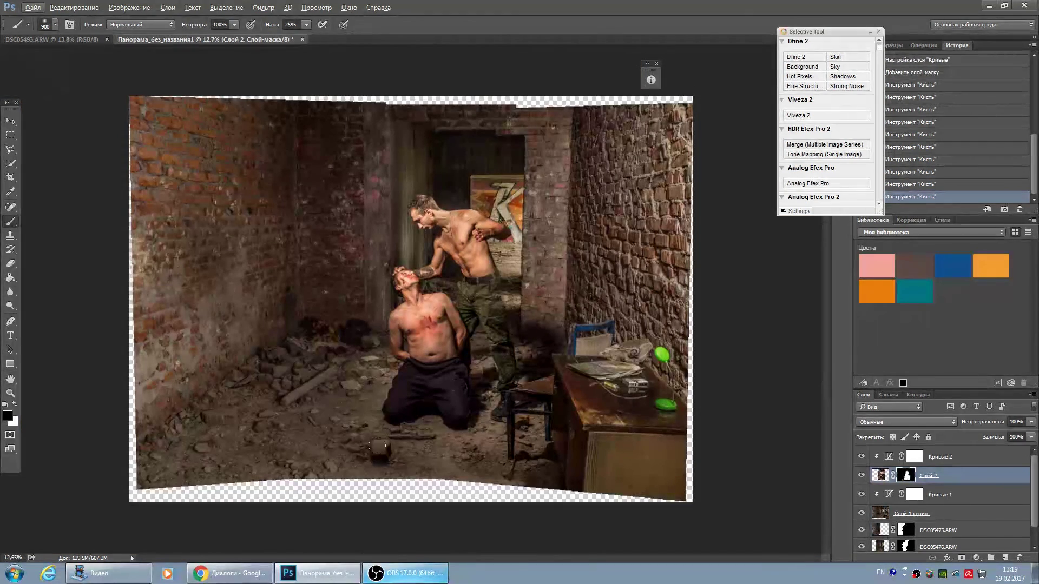
left_click(378, 447)
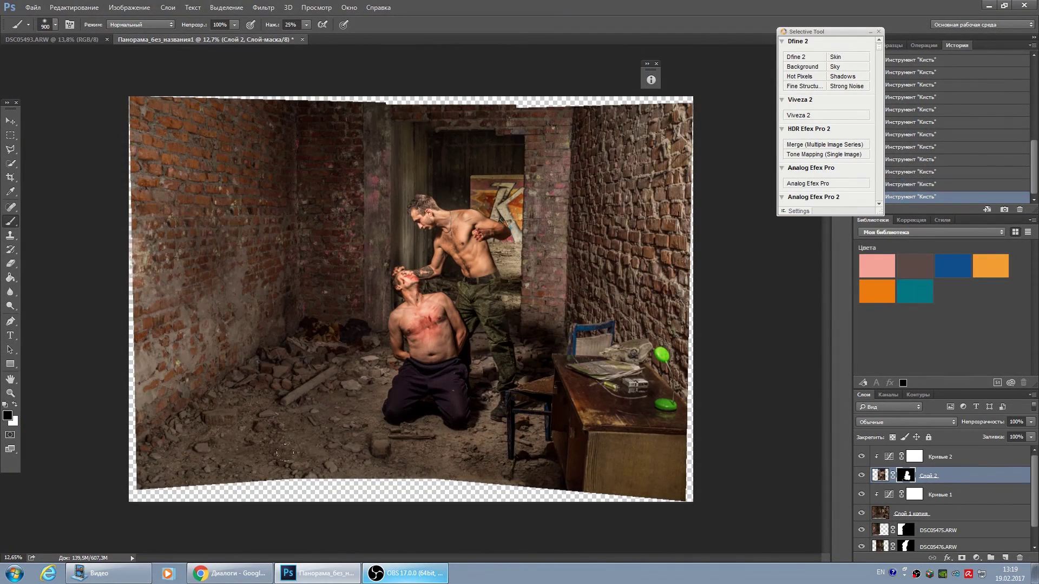
left_click(382, 446)
left_click(382, 444)
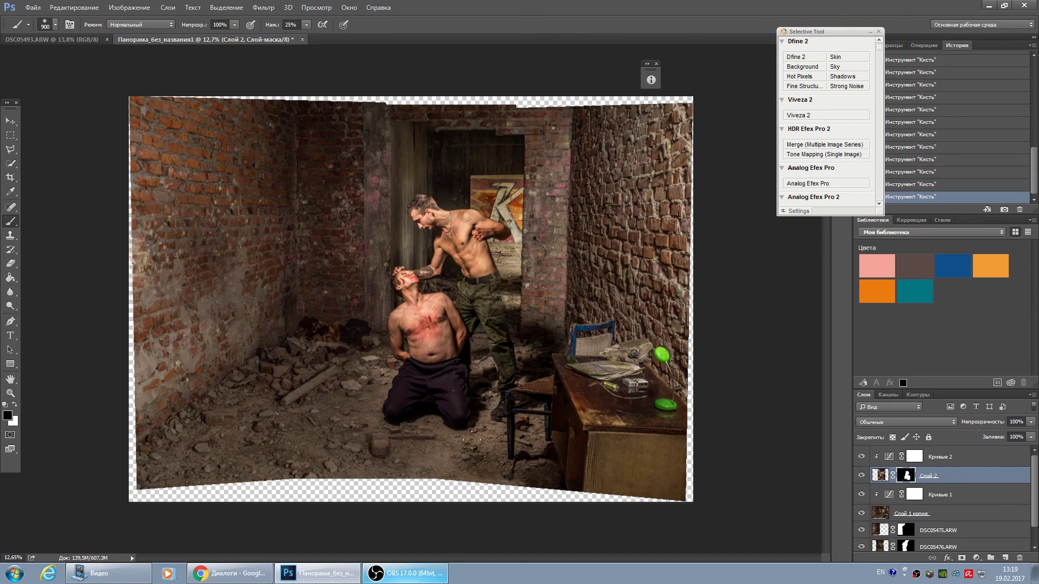
scroll(475, 452, "up", 2)
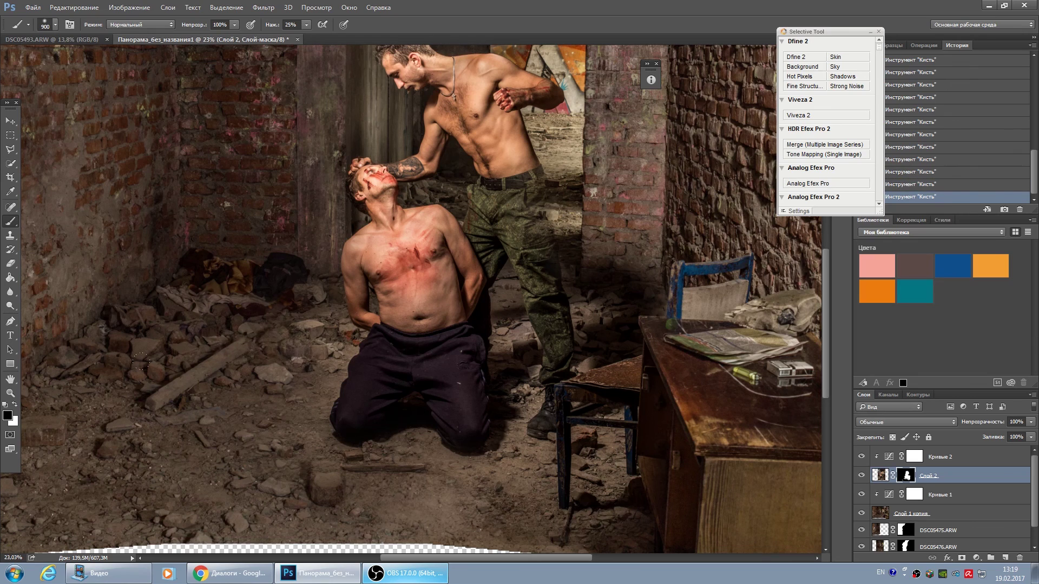
scroll(238, 292, "down", 2)
scroll(162, 352, "down", 1)
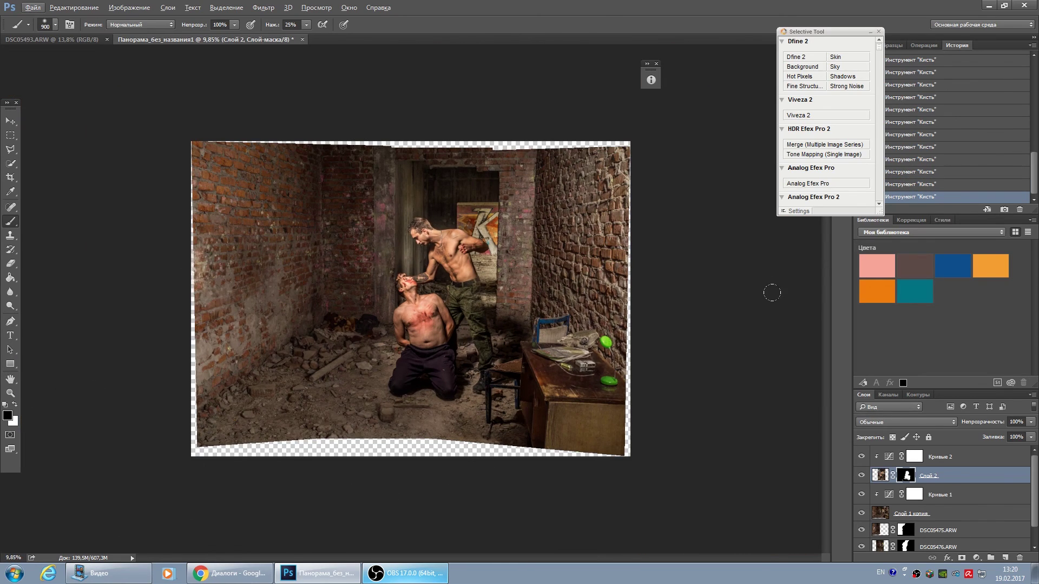
left_click(986, 459)
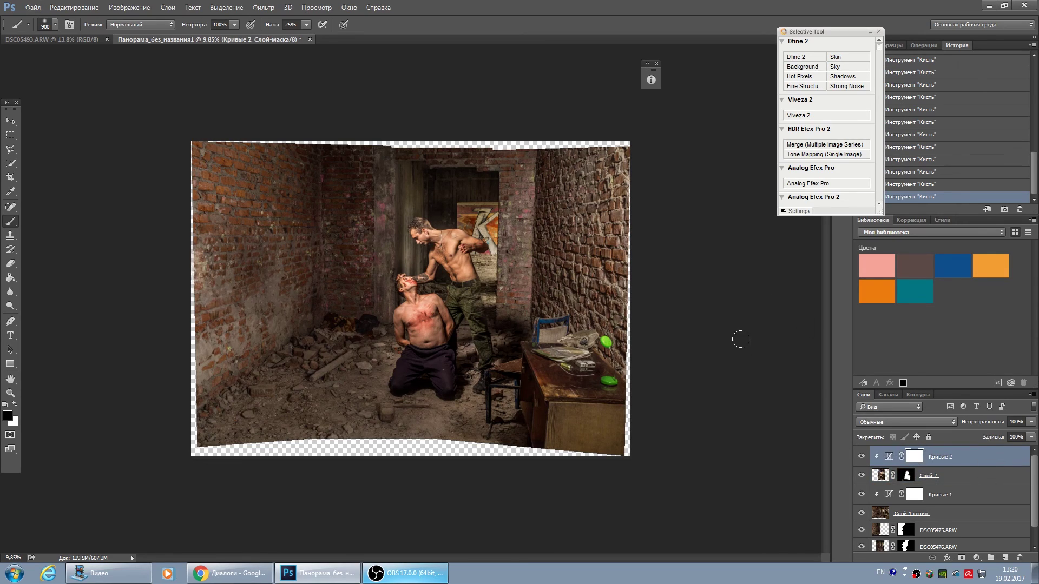
Step: Crop the transparent top, bottom and left edges off the panorama, then fit it on screen
left_click(10, 177)
left_click_drag(411, 142, 410, 167)
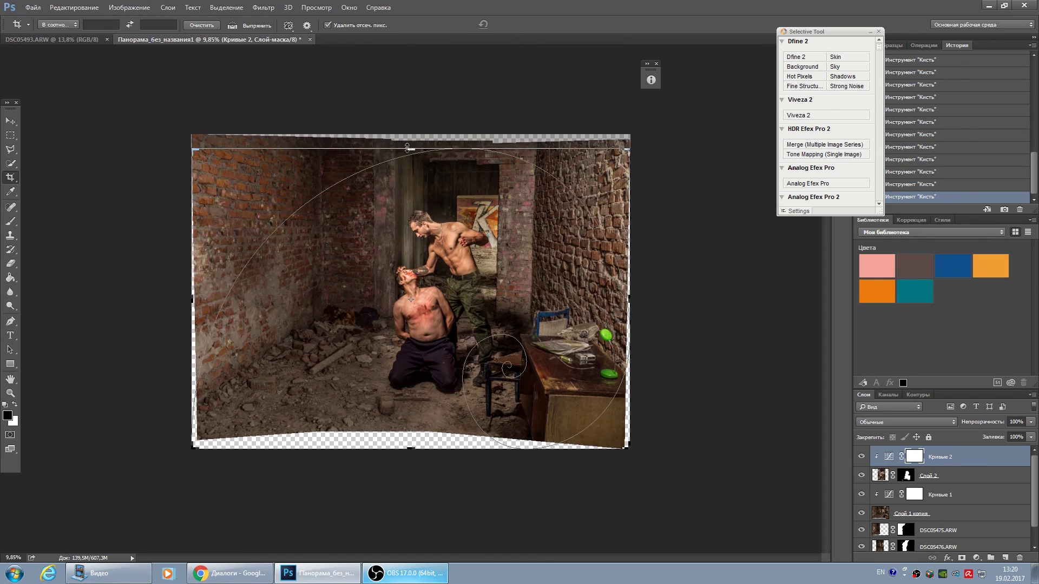
left_click_drag(412, 441, 411, 415)
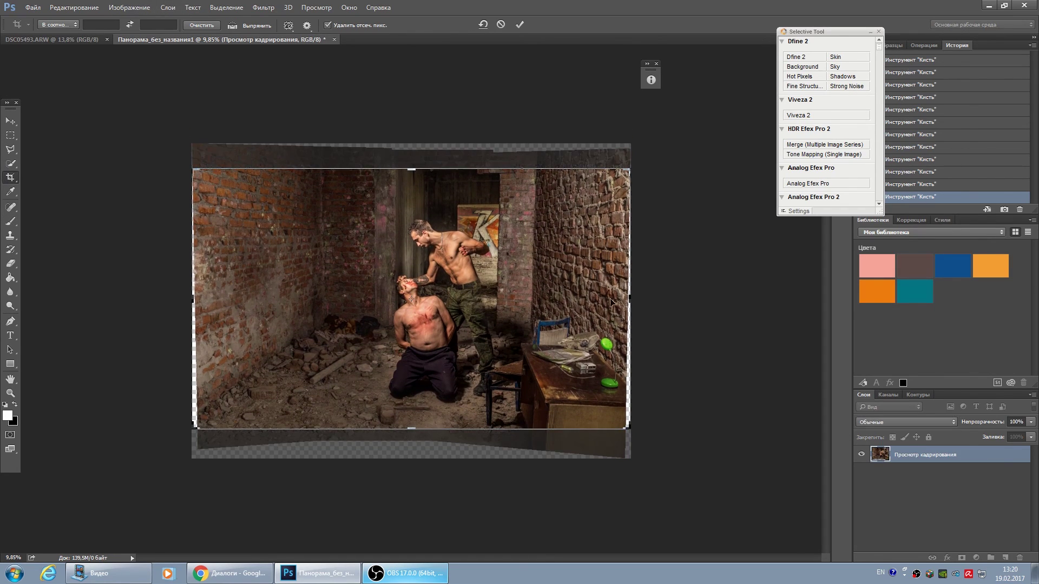
left_click_drag(630, 296, 624, 296)
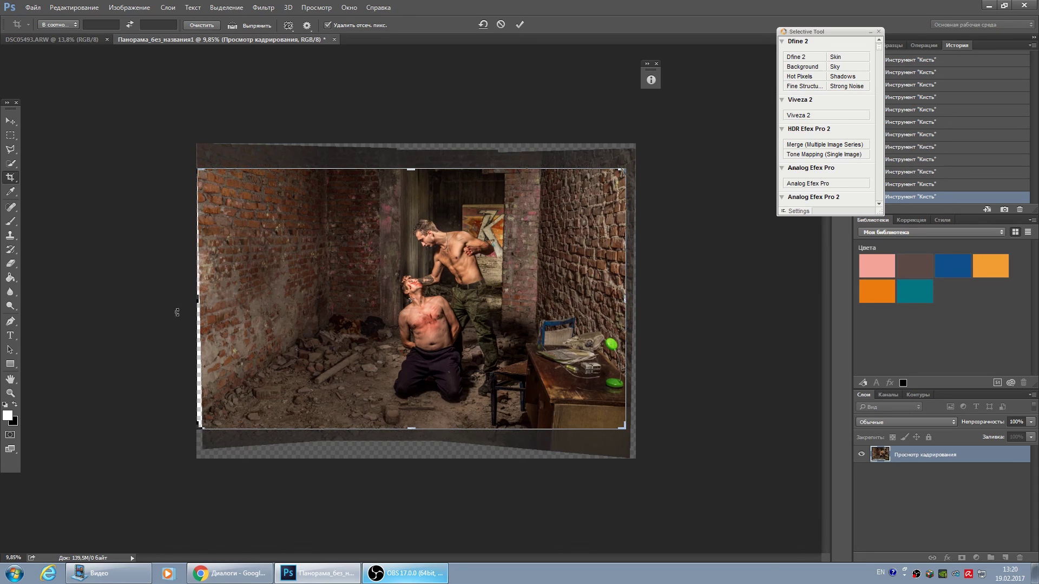
left_click_drag(199, 300, 207, 300)
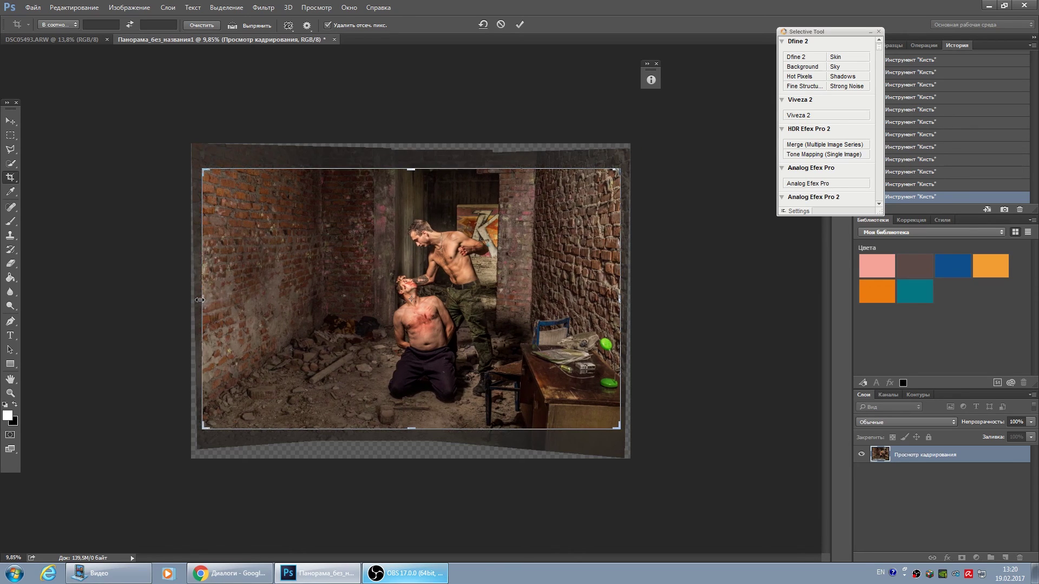
key("Return")
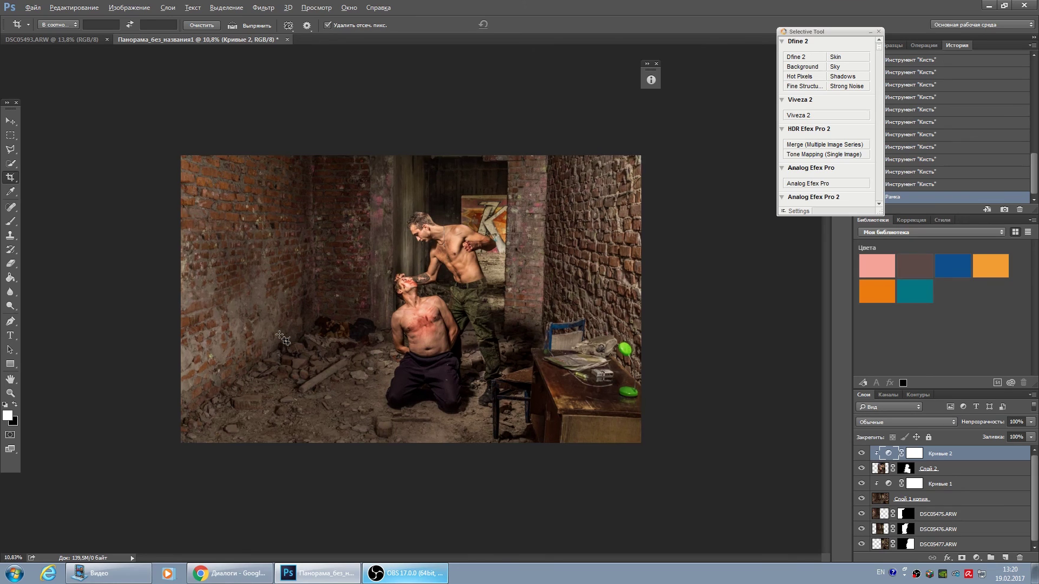
key("ctrl+0")
scroll(294, 333, "down", 2)
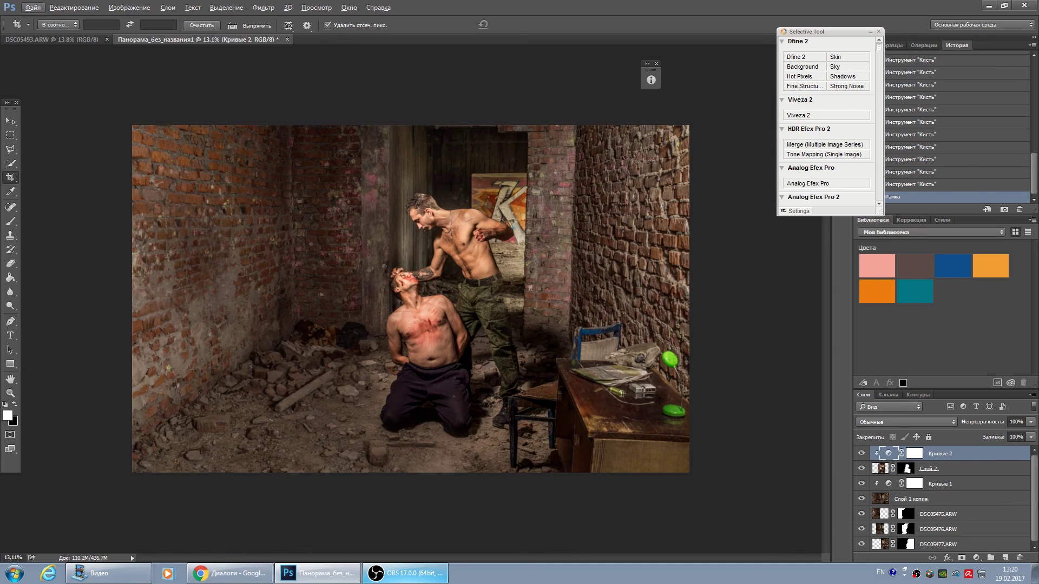
Step: Add a third Curves layer darkening midtones from 134 to 95 with slightly lifted shadows
left_click(977, 561)
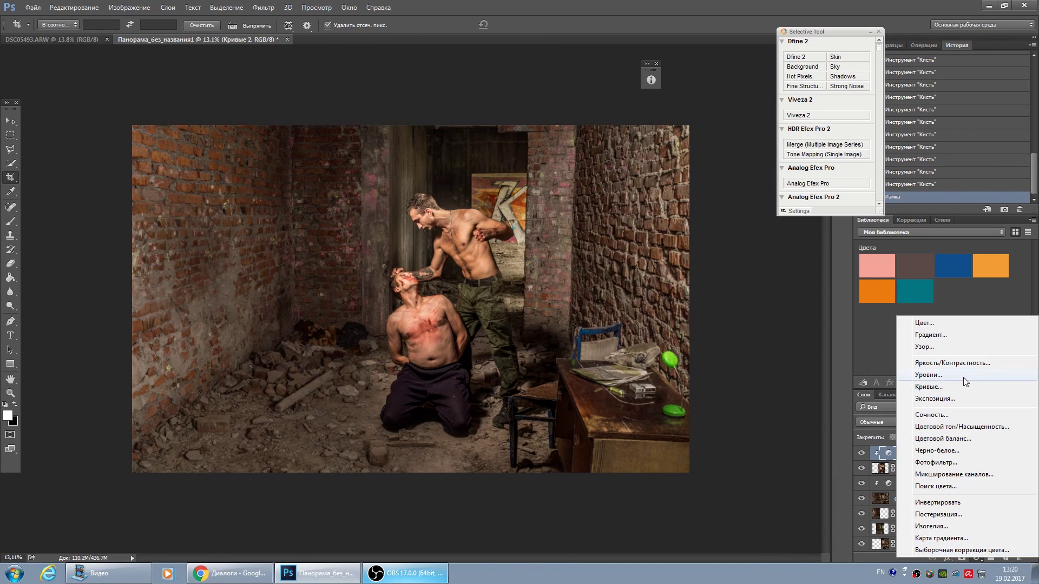
left_click(963, 388)
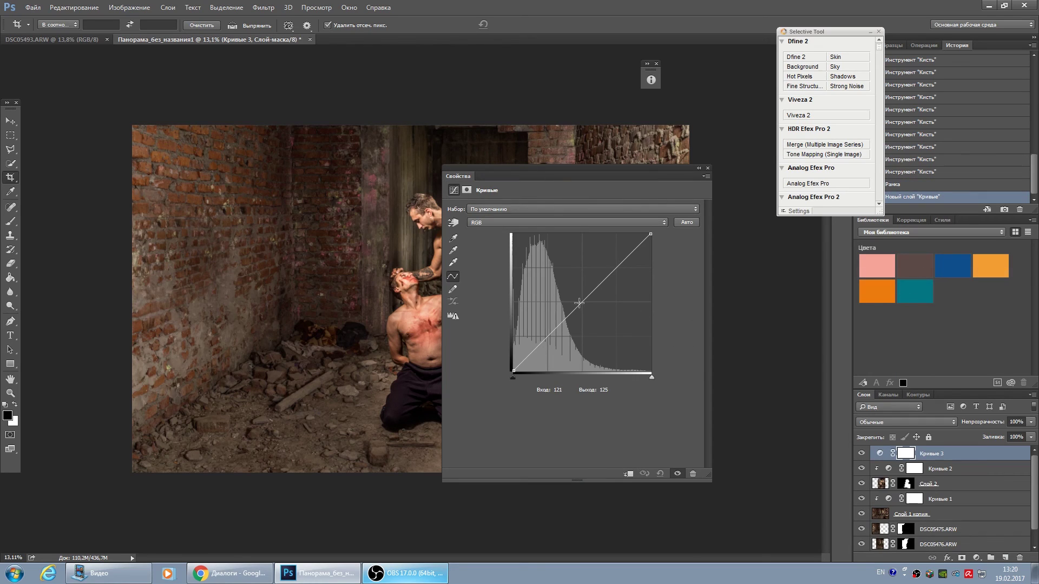
left_click_drag(580, 303, 585, 319)
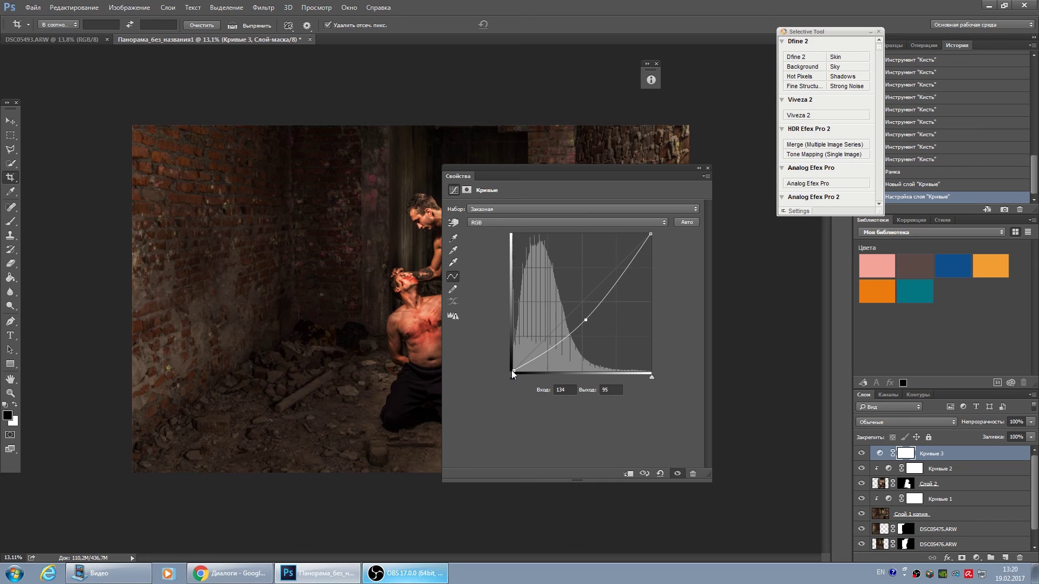
left_click_drag(513, 373, 513, 368)
left_click(708, 168)
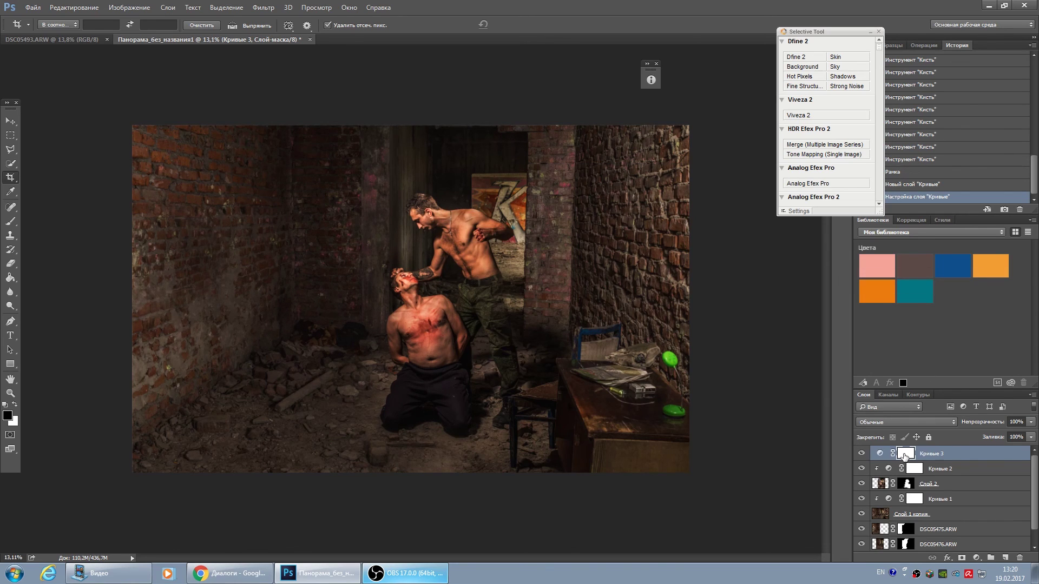
Step: Invert the Кривые 3 mask to black and ready a white brush
key("ctrl+i")
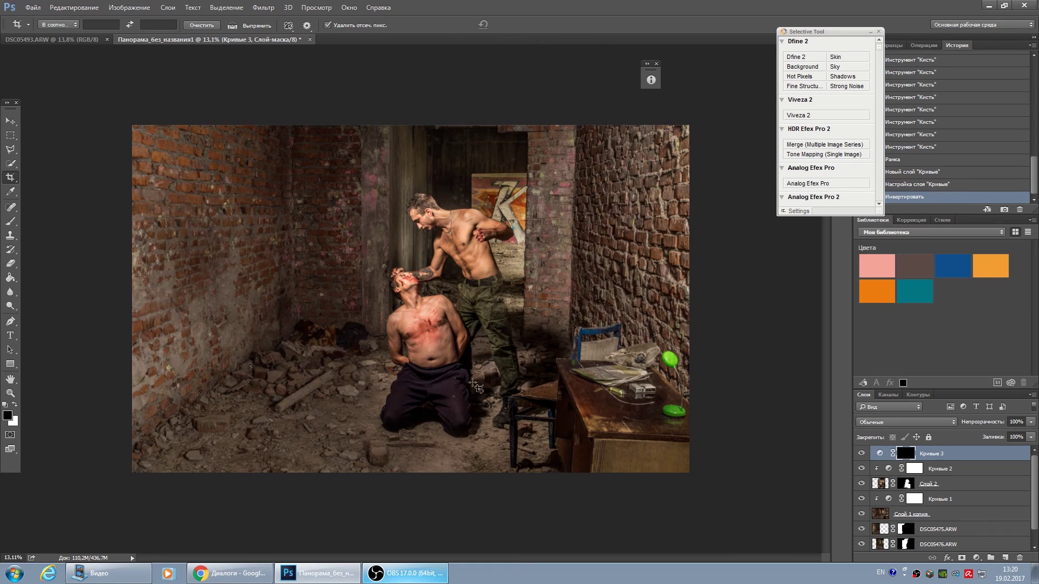
left_click(15, 405)
left_click(10, 221)
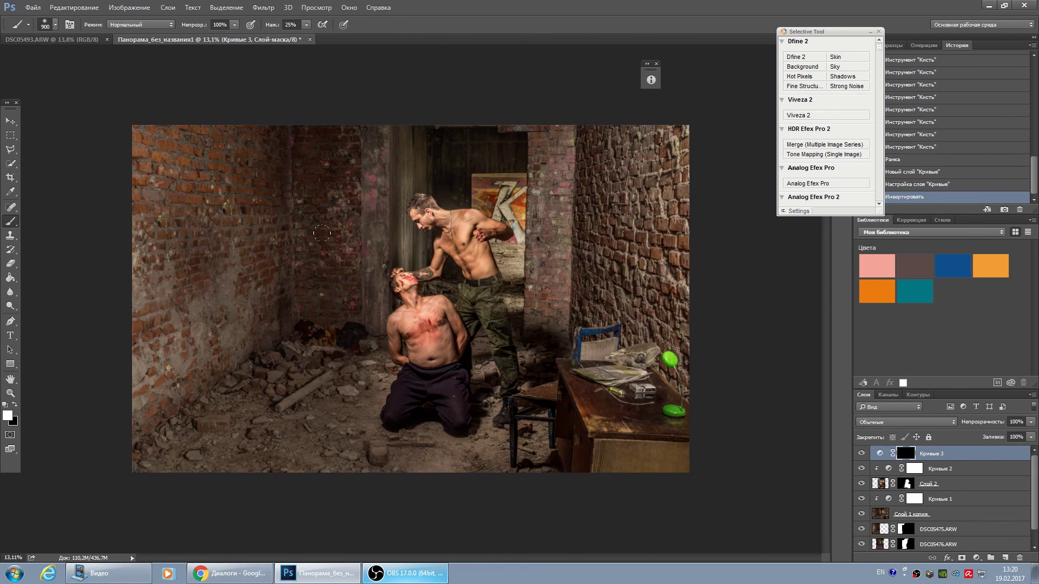
Step: With a 1200 px soft brush, paint the darkening onto the left wall and lower-left corner
left_click(55, 25)
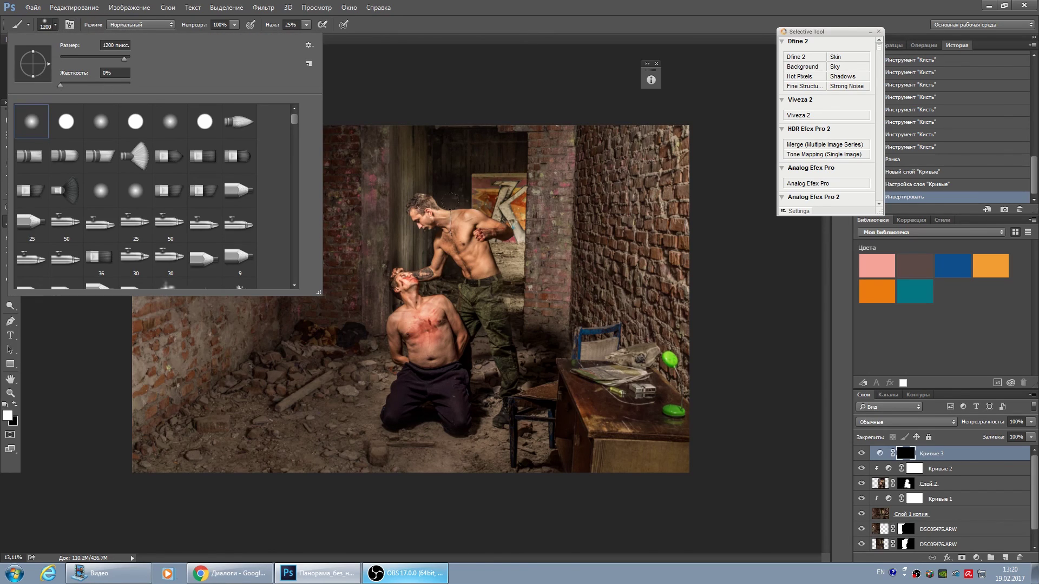
left_click(544, 133)
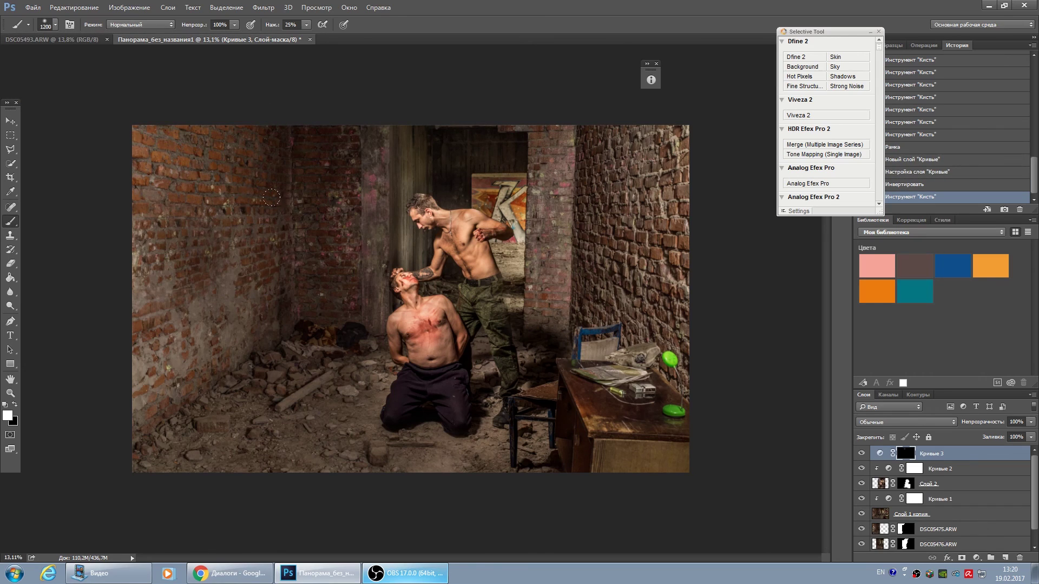
mouse_move(293, 194)
left_mouse_down()
mouse_move(299, 309)
mouse_move(232, 412)
left_mouse_up()
left_click_drag(255, 401, 160, 471)
left_click_drag(198, 384, 136, 443)
left_click_drag(245, 306, 141, 395)
left_click_drag(211, 319, 138, 387)
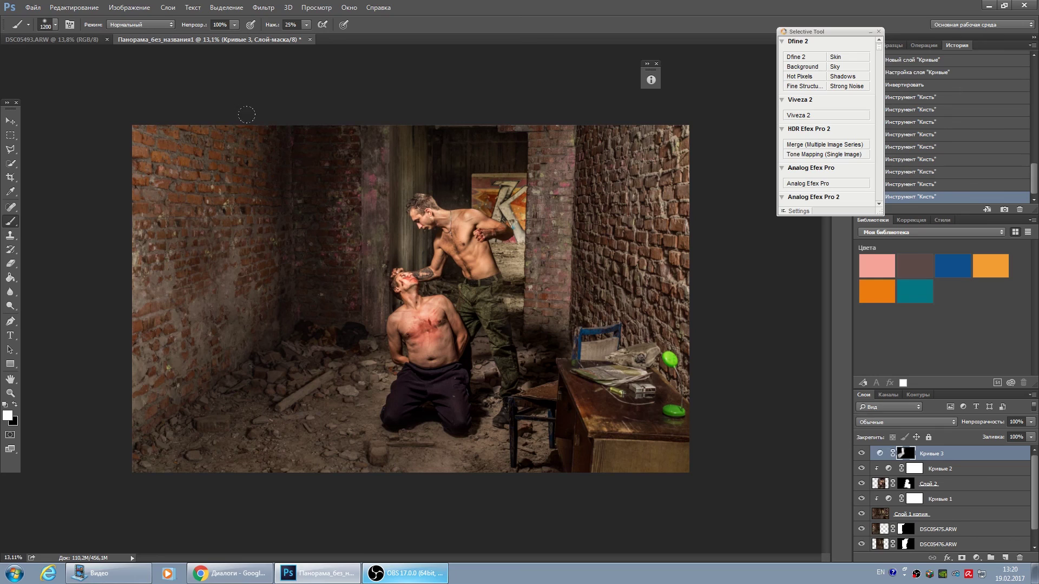
Step: Paint the darkening over the doorway top, pillars and rubble floor along the bottom edge
left_click_drag(568, 130, 539, 170)
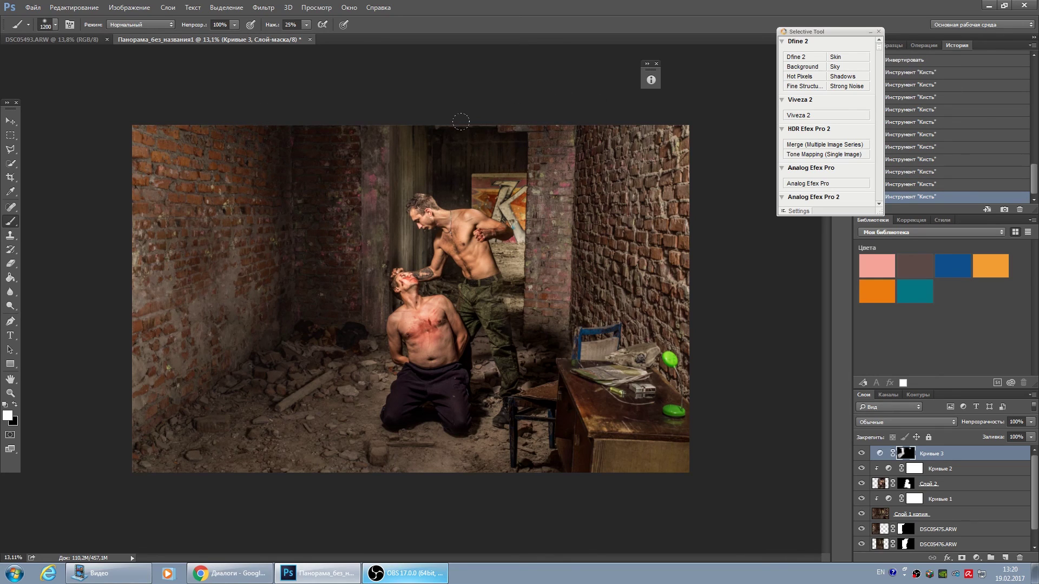
left_click_drag(465, 116, 506, 193)
left_click_drag(409, 142, 349, 192)
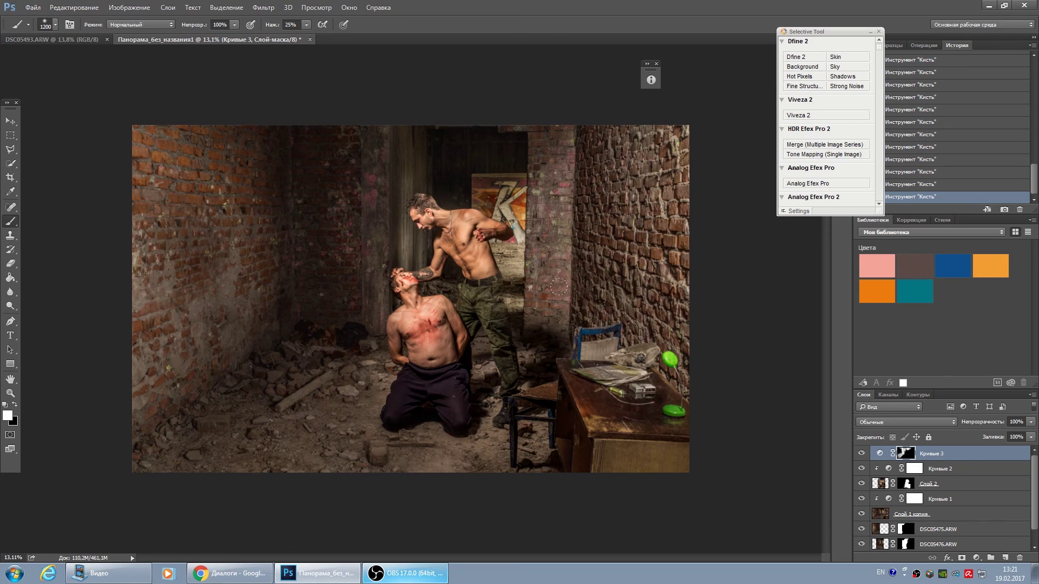
left_click_drag(541, 450, 409, 460)
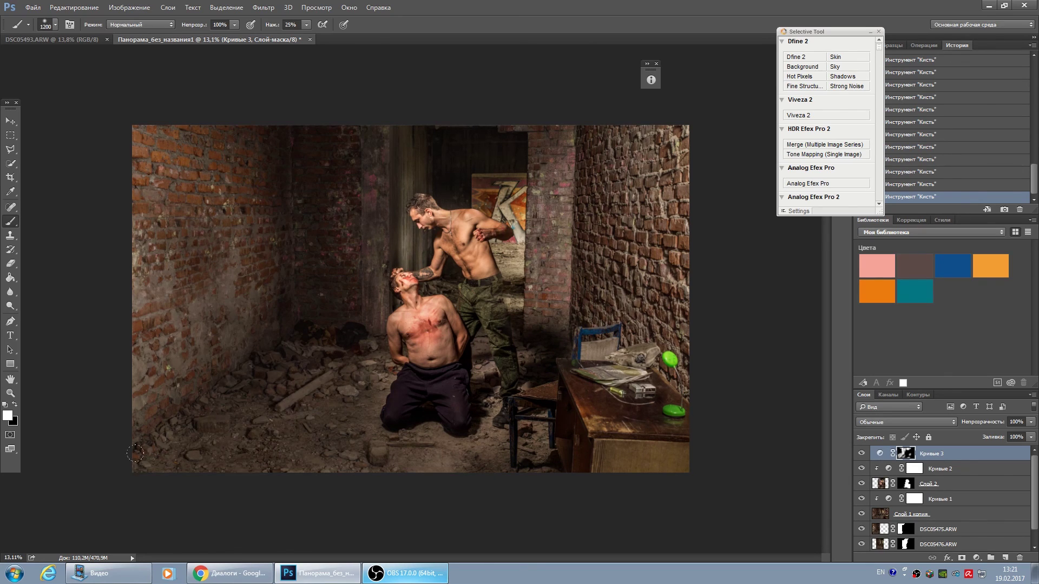
left_click_drag(423, 460, 380, 412)
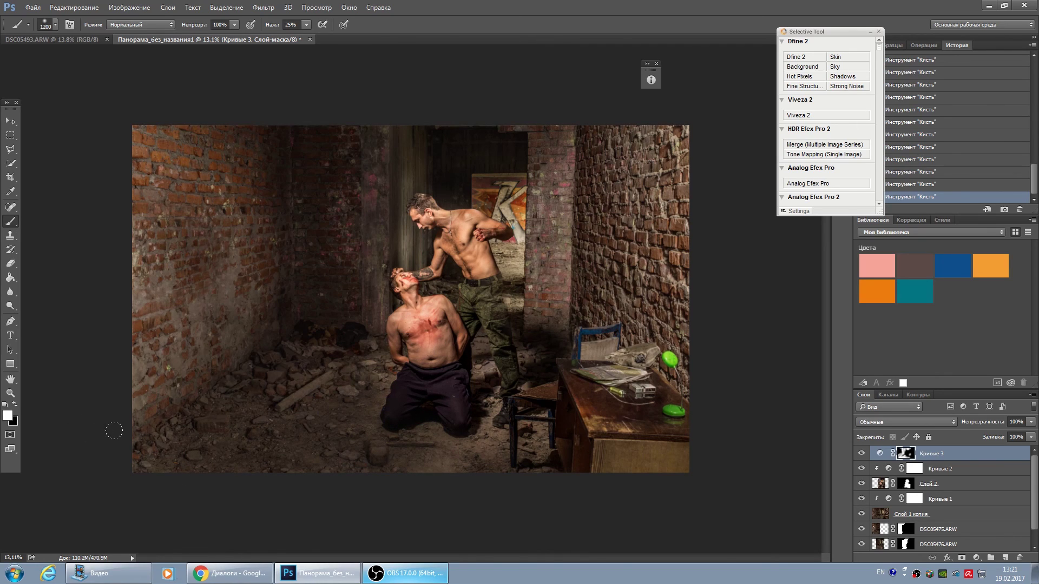
scroll(257, 450, "down", 2)
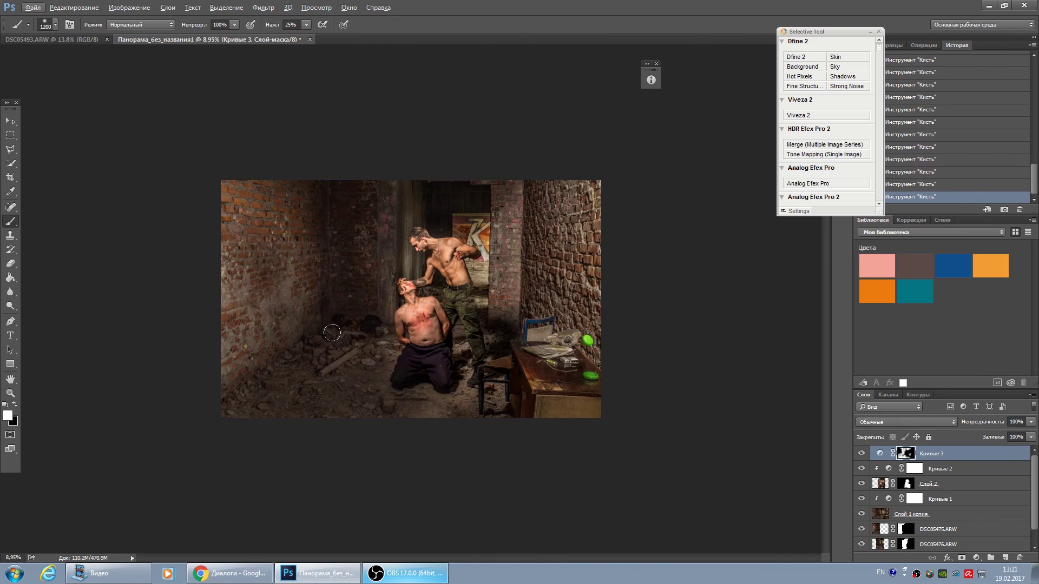
scroll(413, 384, "up", 2)
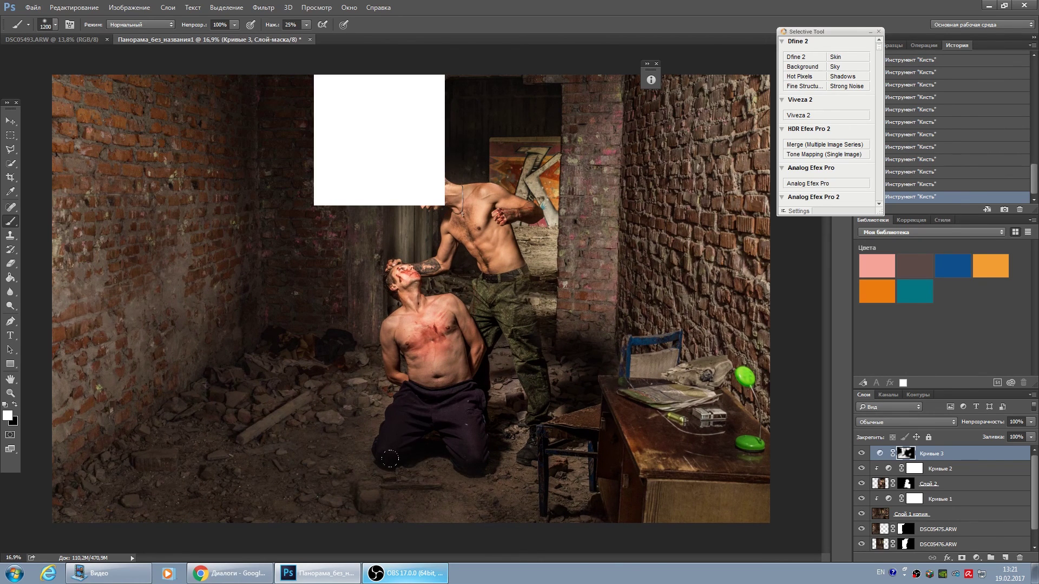
scroll(385, 487, "down", 2)
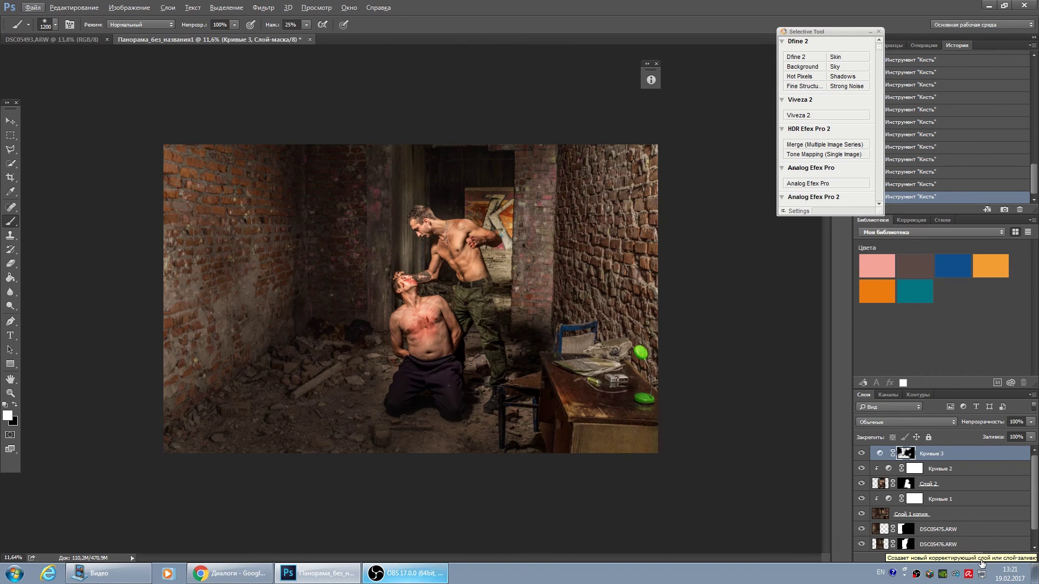
left_click(977, 558)
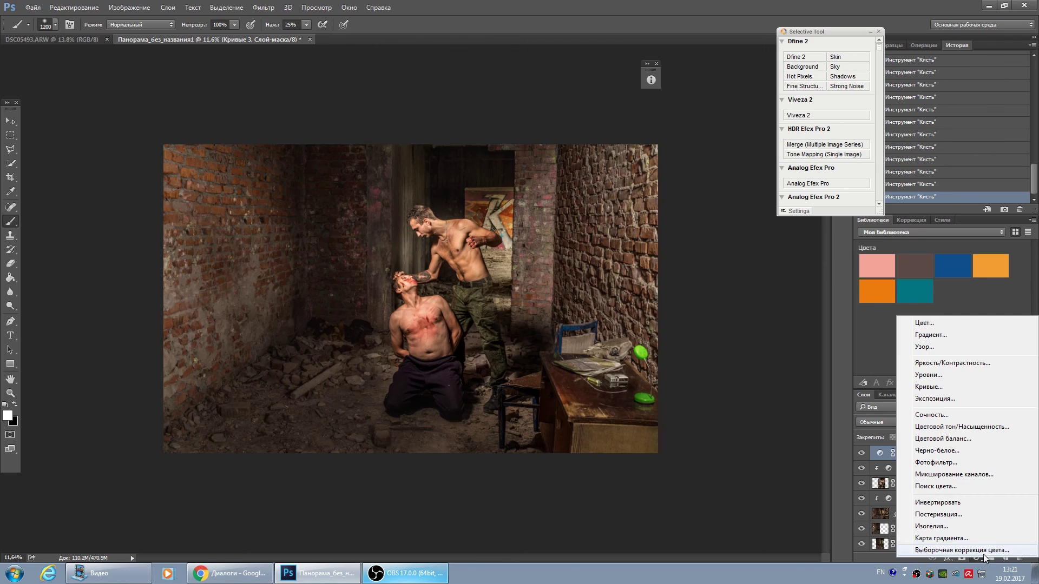
left_click(956, 376)
left_click_drag(571, 284, 586, 285)
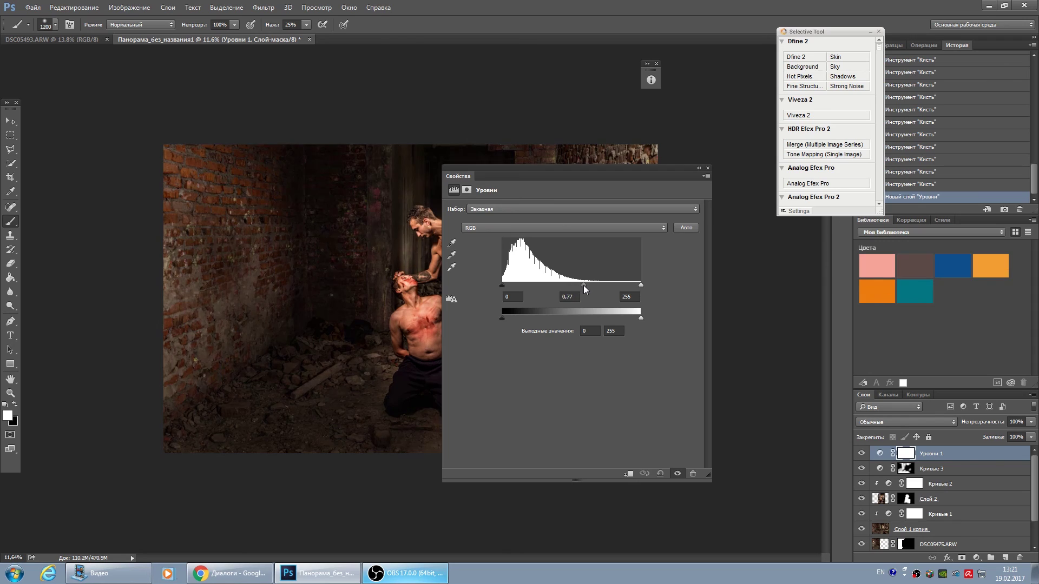
left_click(707, 168)
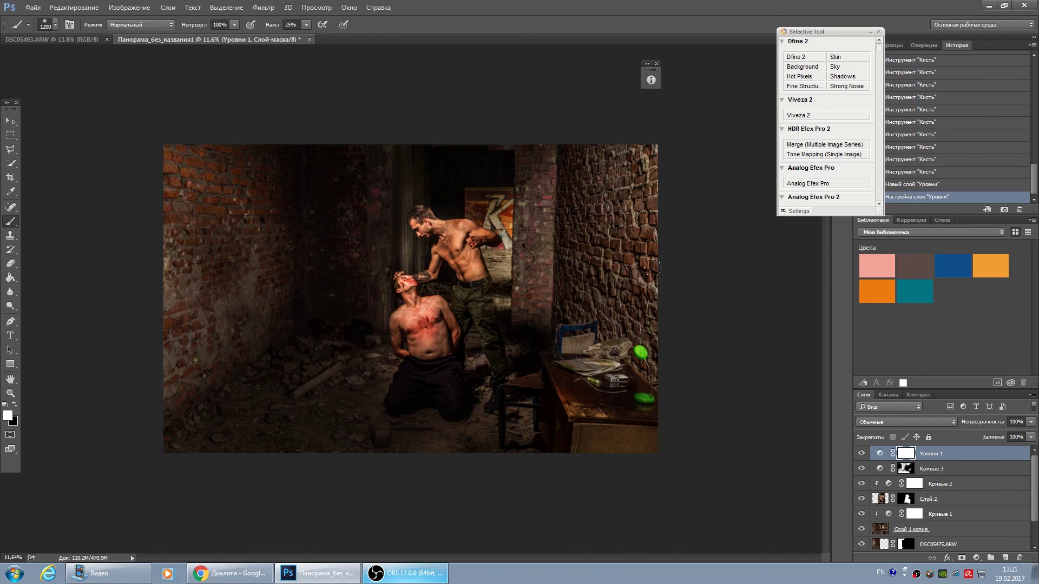
key("ctrl+i")
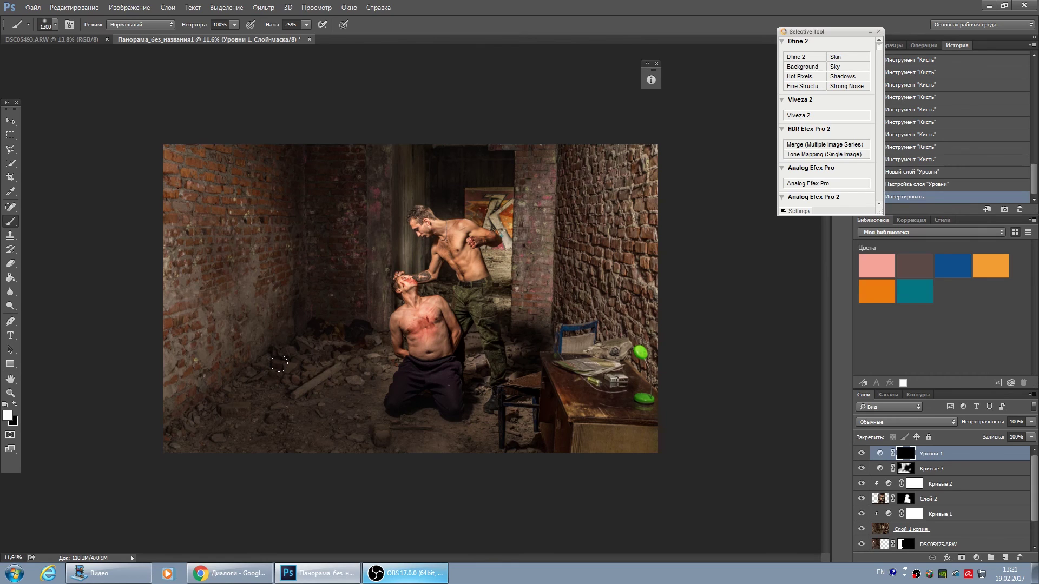
key("bracketright")
key("bracketright")
key("bracketright")
left_click_drag(1015, 455, 1020, 557)
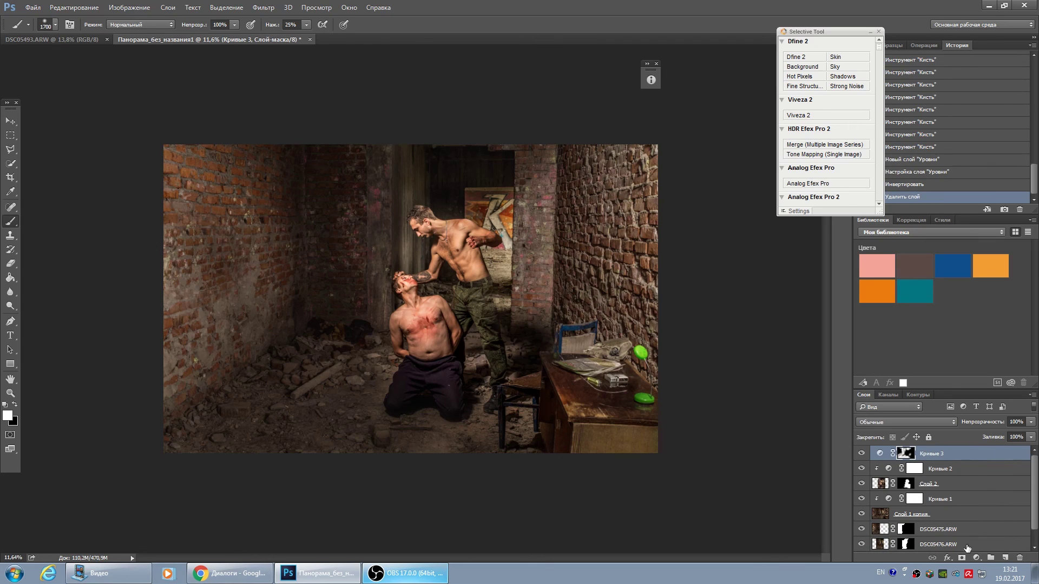
Step: Add a Hue/Saturation layer with Saturation -100 and Lightness -21
left_click(976, 558)
left_click(947, 425)
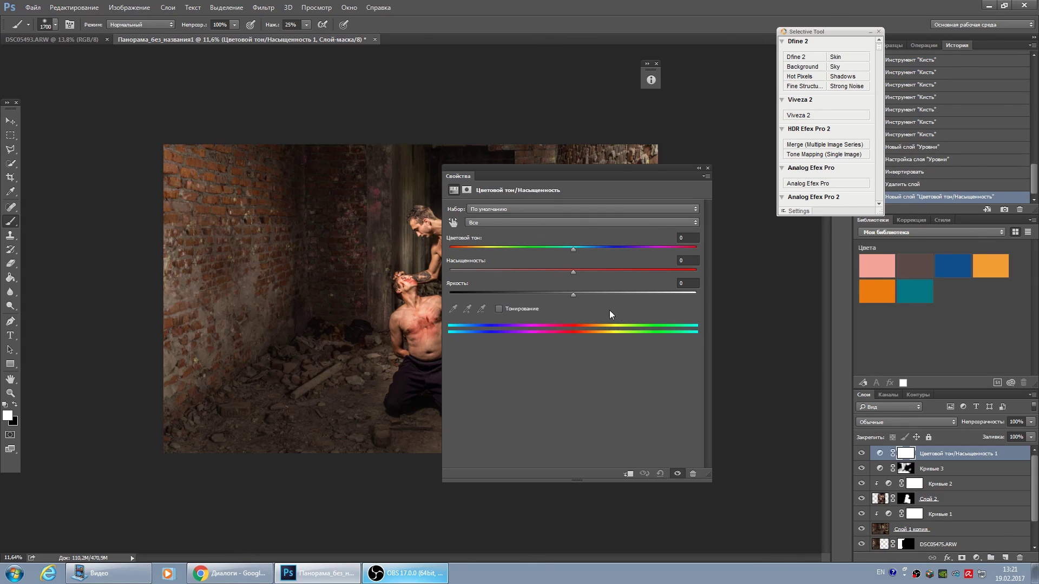
left_click_drag(570, 275, 449, 271)
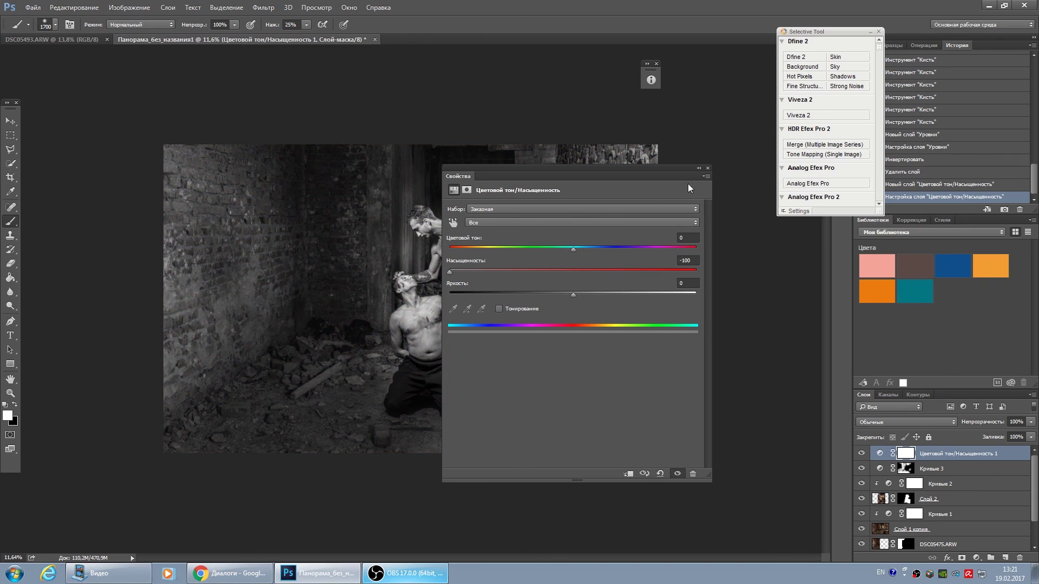
left_click_drag(573, 295, 548, 296)
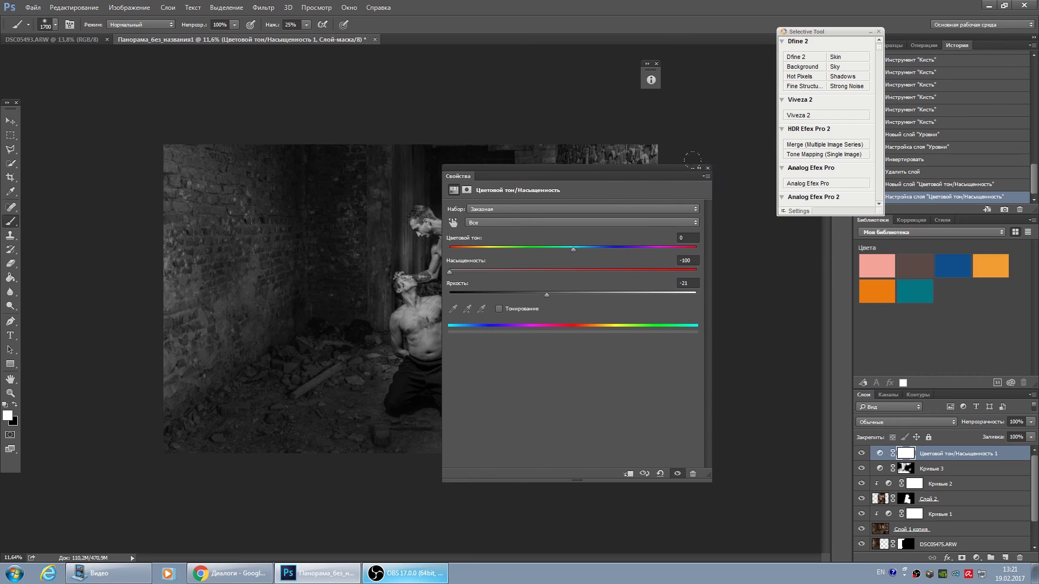
left_click(708, 168)
Step: Set the Hue/Saturation layer to Мягкий свет mode and invert its mask to black
left_click(926, 422)
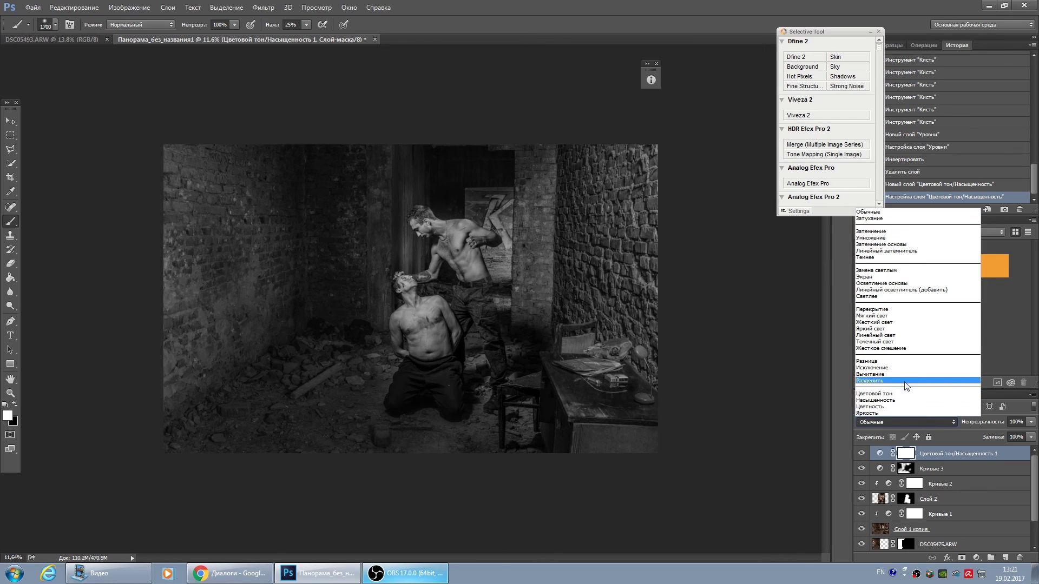
left_click(888, 316)
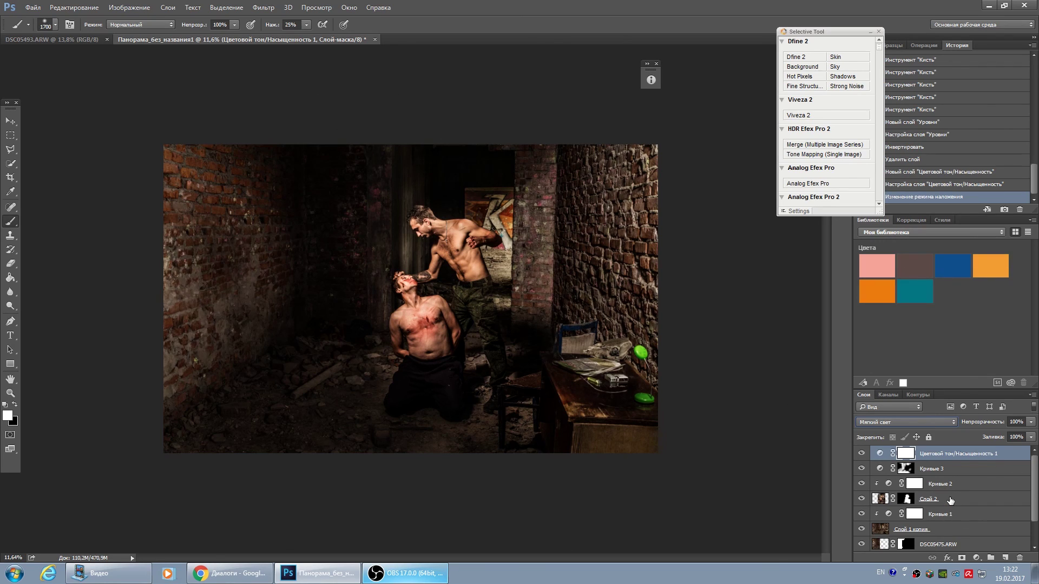
key("ctrl+i")
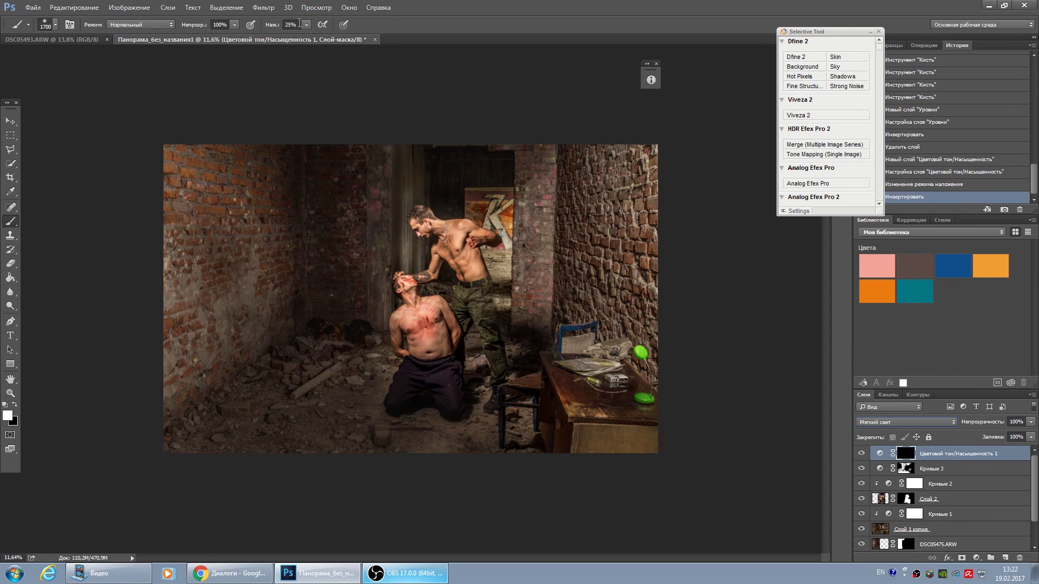
Step: Paint the toning back onto the upper and lower left brick wall
left_click_drag(330, 157, 331, 195)
left_click(331, 138)
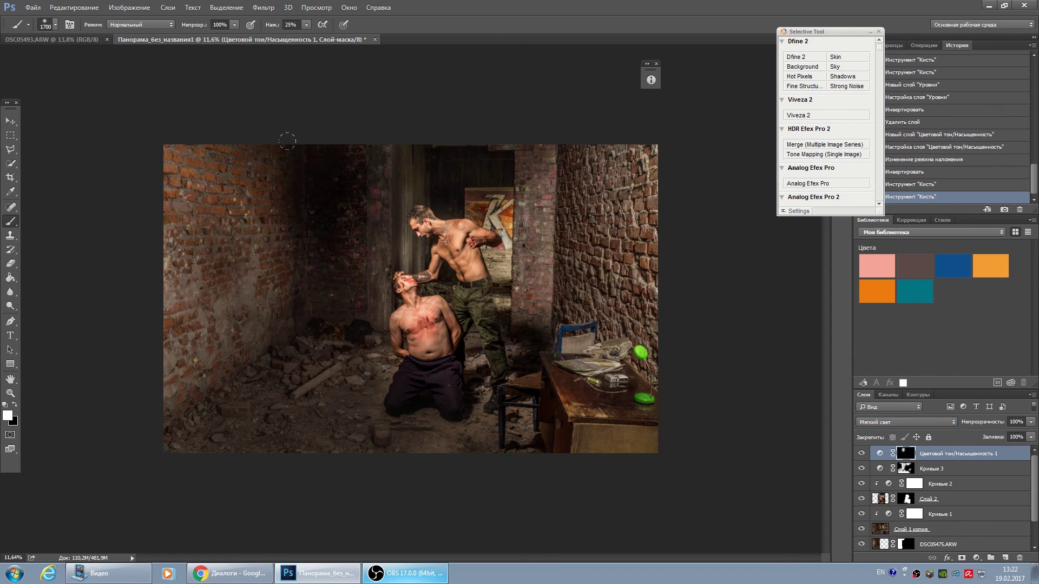
left_click_drag(287, 140, 255, 179)
left_click(174, 121)
left_click(301, 299)
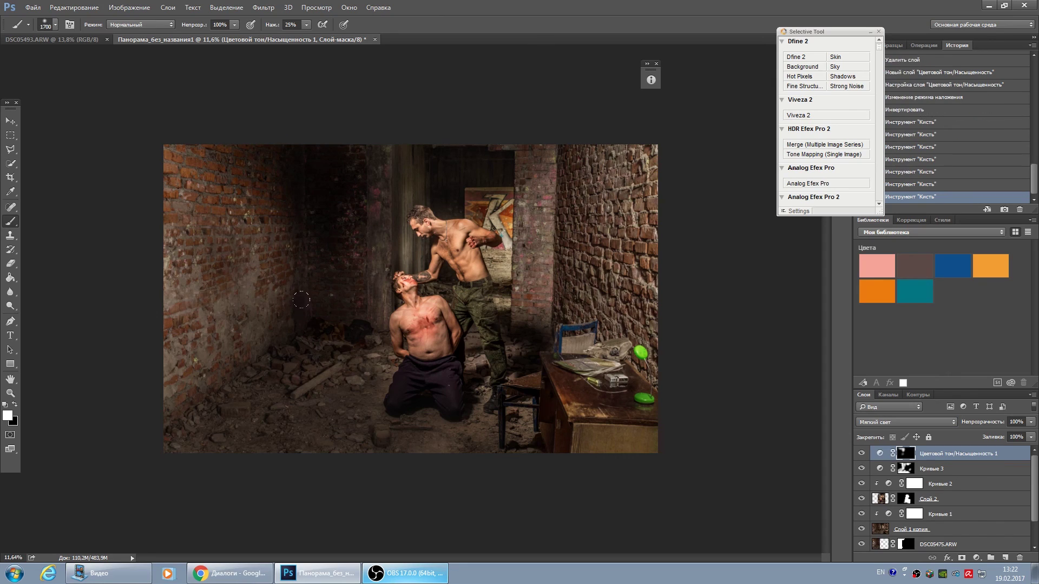
left_click(244, 368)
left_click(184, 411)
left_click(141, 428)
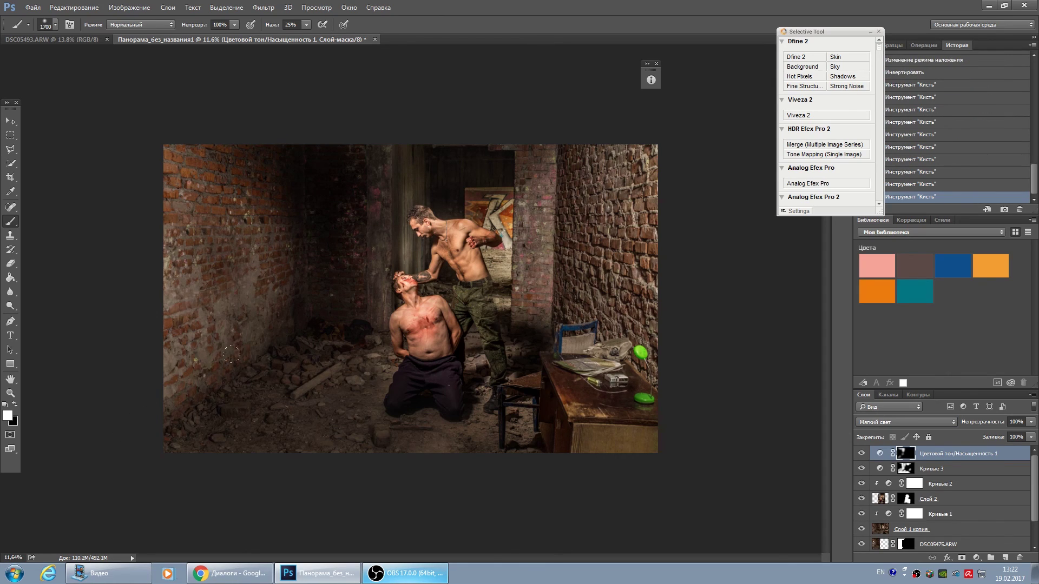
left_click_drag(231, 355, 260, 318)
Step: With a smaller brush, paint the toning onto the right brick wall and left wall edge
key("bracketleft")
left_click(492, 321)
key("bracketleft")
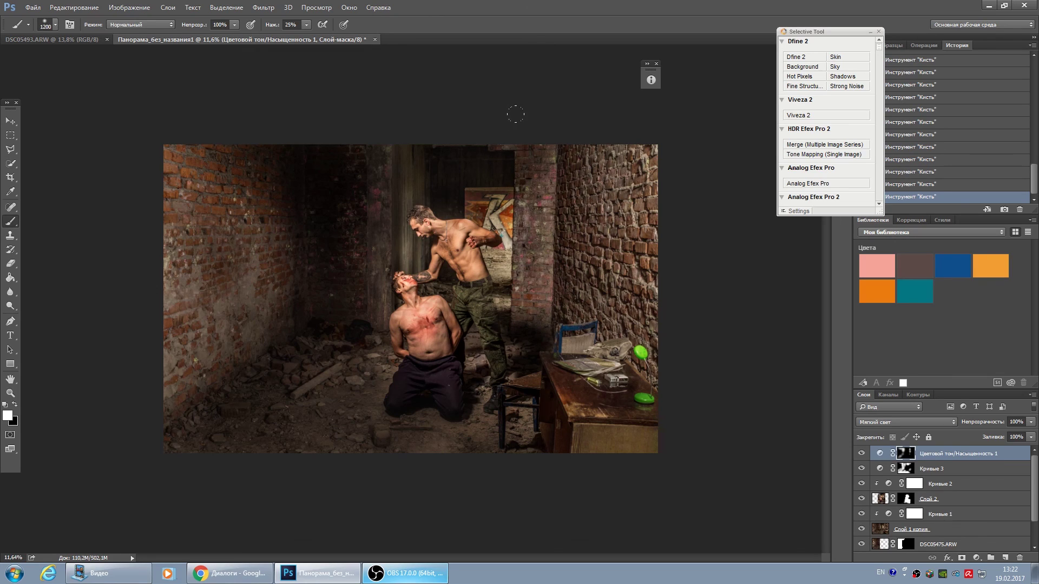
left_click_drag(589, 164, 575, 254)
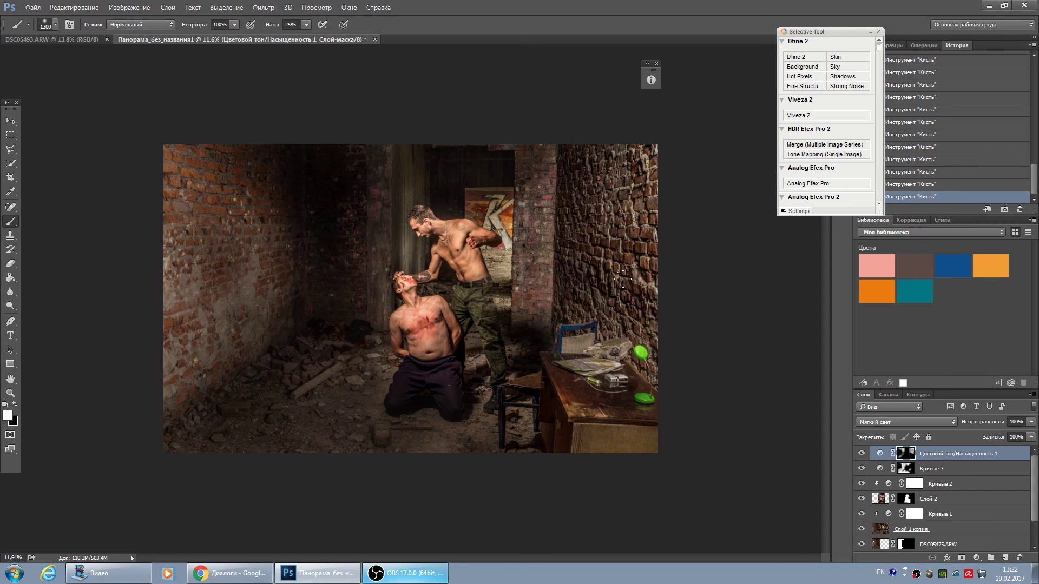
left_click_drag(216, 174, 161, 374)
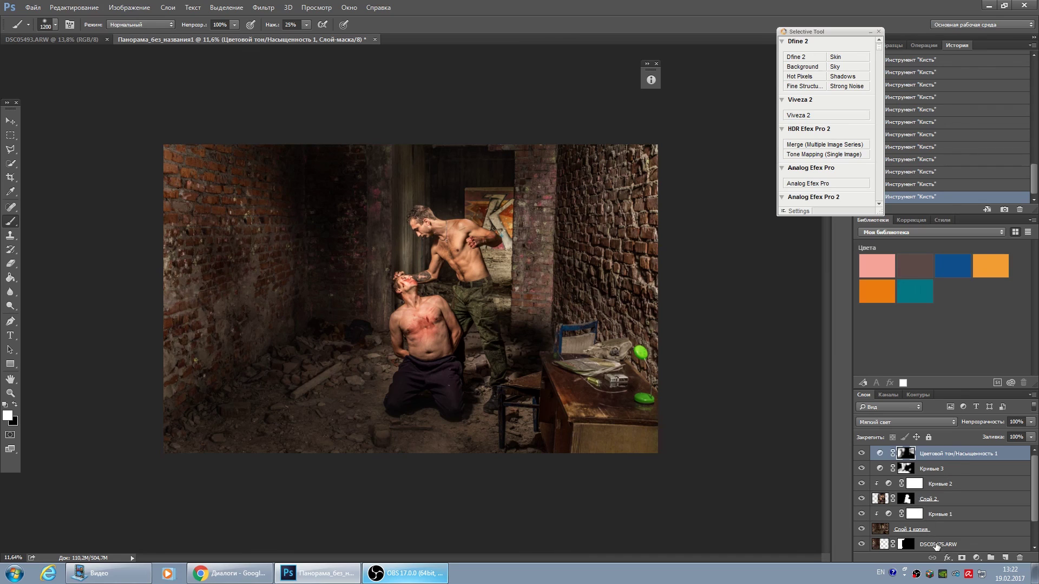
Step: Add an Exposure adjustment layer with a slightly raised offset
left_click(977, 558)
left_click(953, 397)
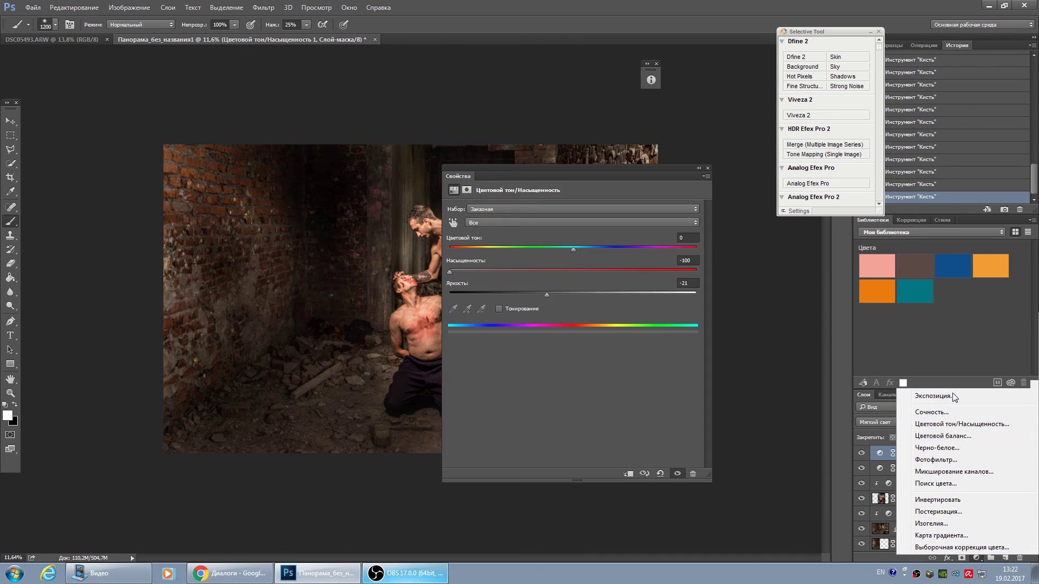
left_click_drag(574, 258, 581, 283)
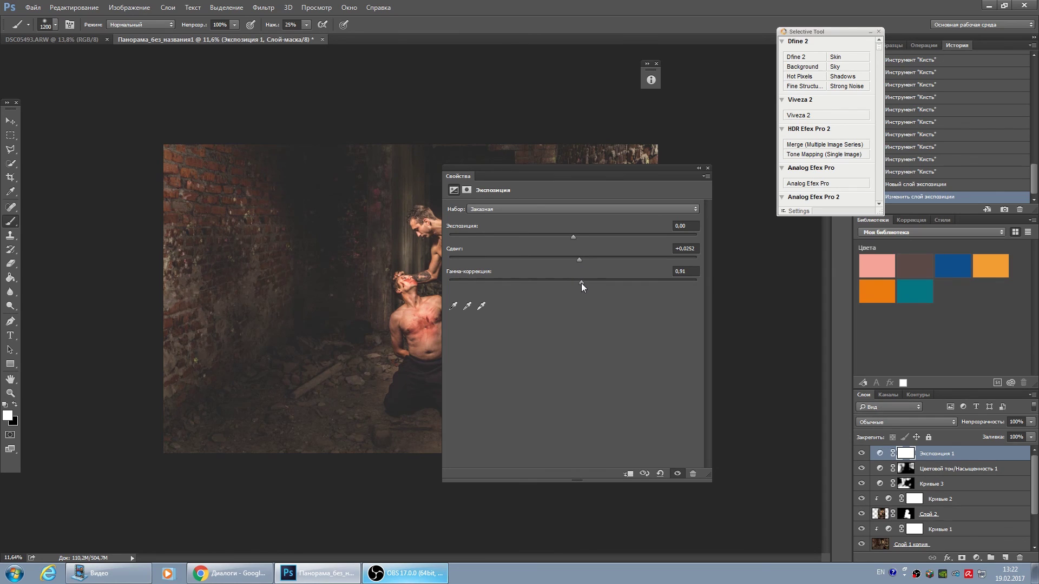
left_click(708, 168)
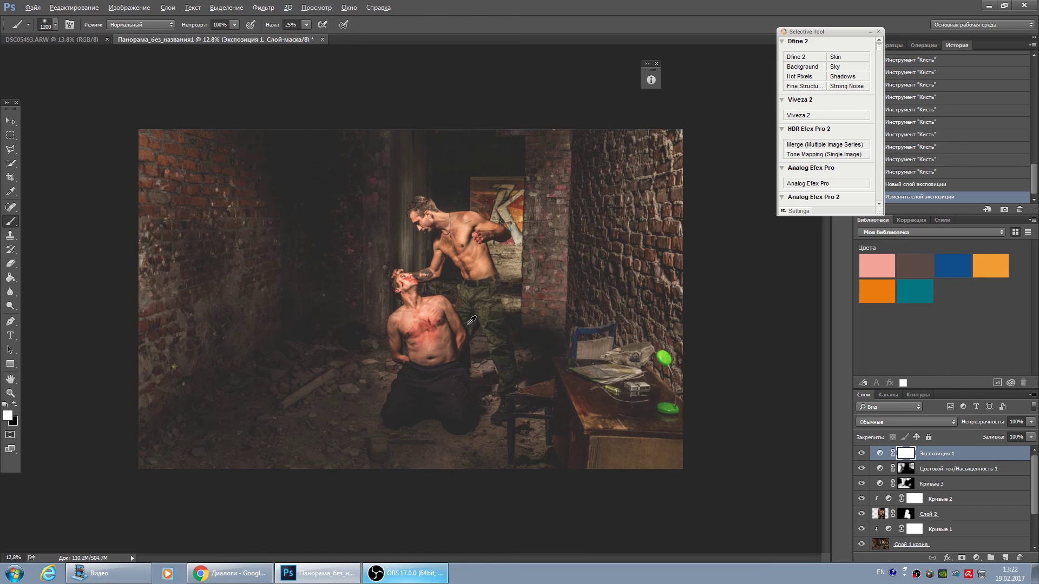
Step: Paint Экспозиция 1's mask black with a smaller brush over the kneeling man's chest, side and trousers
scroll(397, 303, "up", 3)
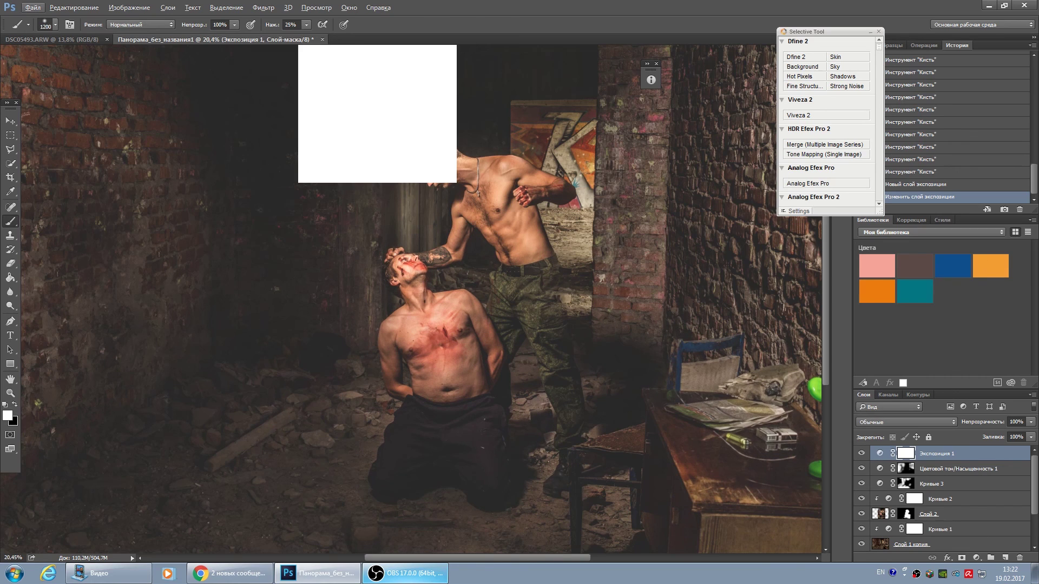
left_click(16, 407)
scroll(400, 308, "up", 1)
key("bracketleft")
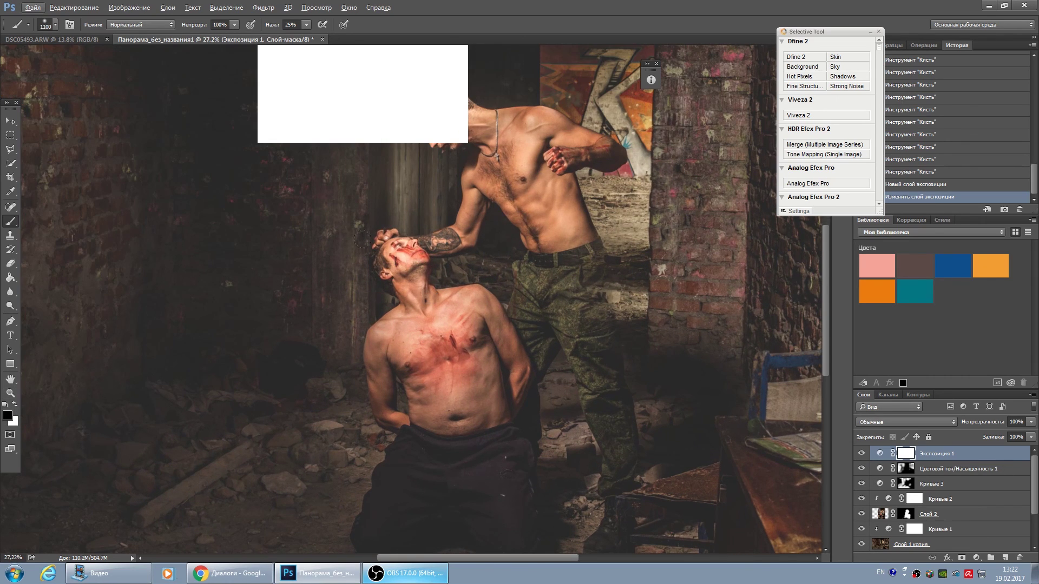
key("bracketleft")
key("bracketleft")
key("bracketleft")
key("bracketleft")
key("bracketleft")
left_click(306, 24)
left_click_drag(310, 41, 327, 42)
left_click(422, 334)
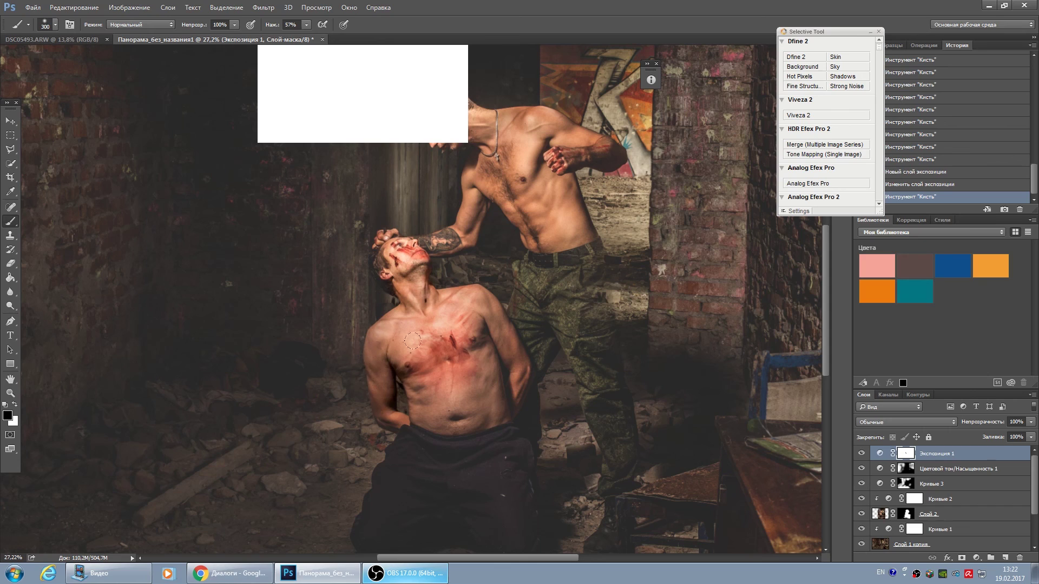
mouse_move(475, 418)
left_mouse_down()
mouse_move(447, 406)
mouse_move(406, 444)
left_mouse_up()
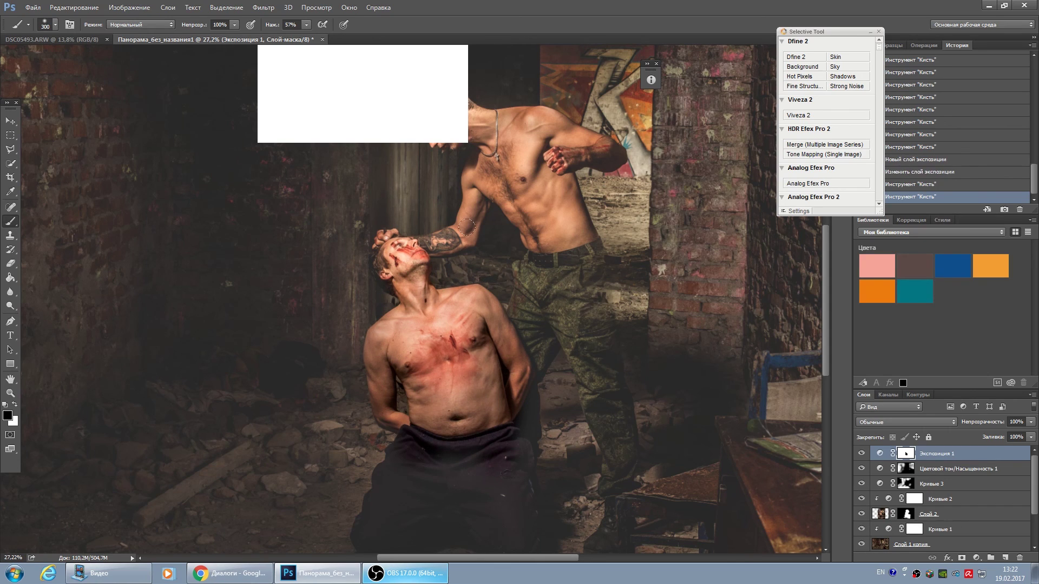
scroll(450, 269, "up", 5)
scroll(450, 269, "down", 1)
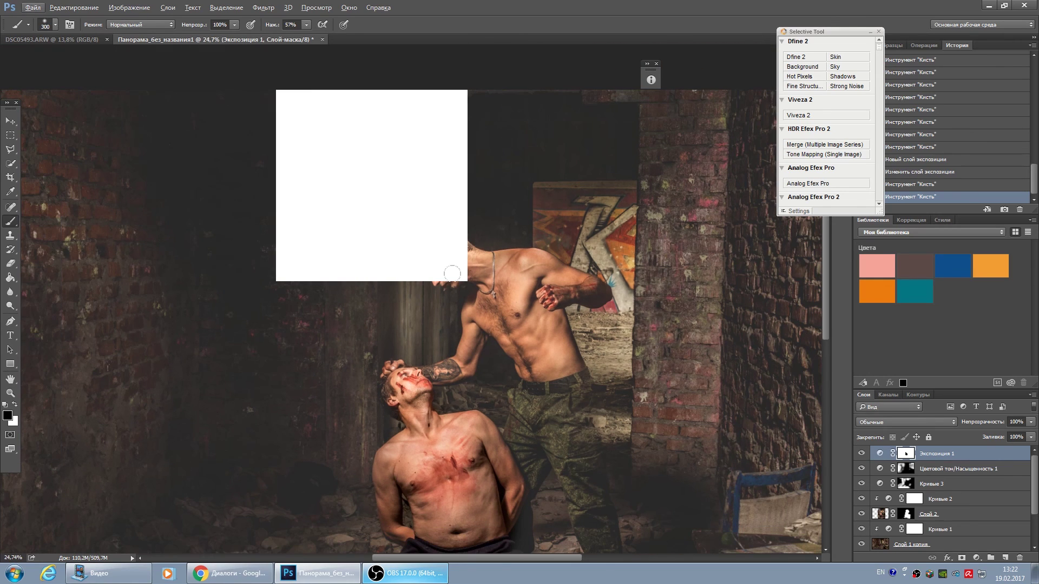
scroll(455, 272, "down", 1)
scroll(464, 277, "down", 2)
Step: Paint the mask over the standing man's torso, abdomen and trousers
left_click(413, 189)
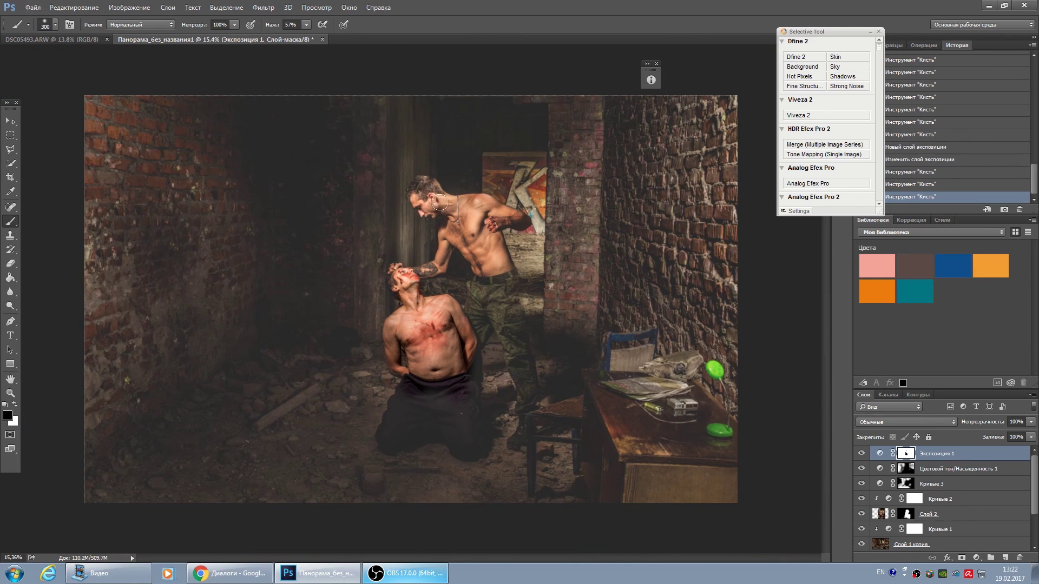
left_click(440, 203)
left_click(469, 230)
left_click(469, 223)
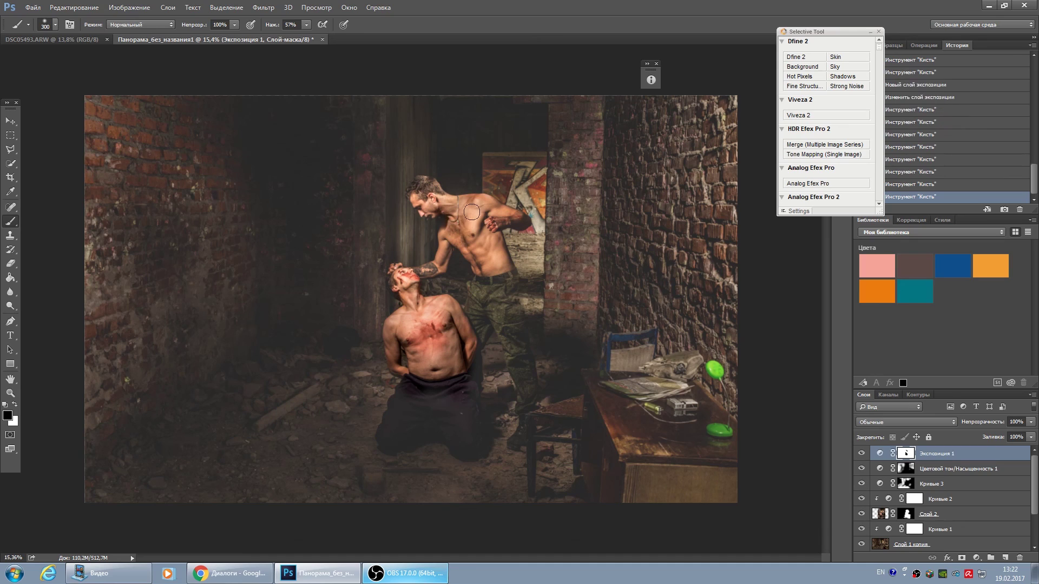
left_click(486, 257)
left_click_drag(513, 297, 514, 330)
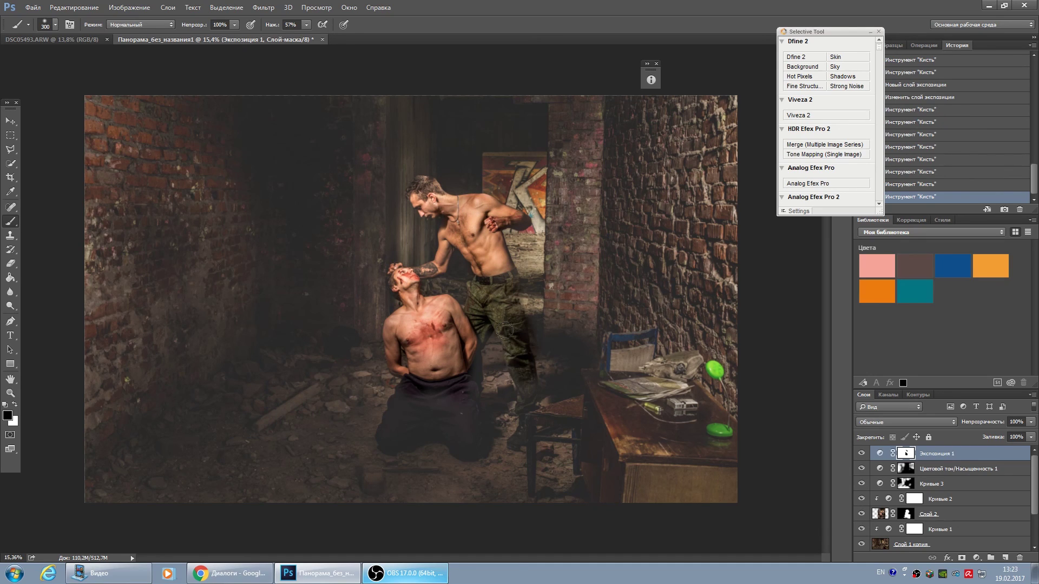
key("ctrl+plus")
scroll(514, 330, "up", 5)
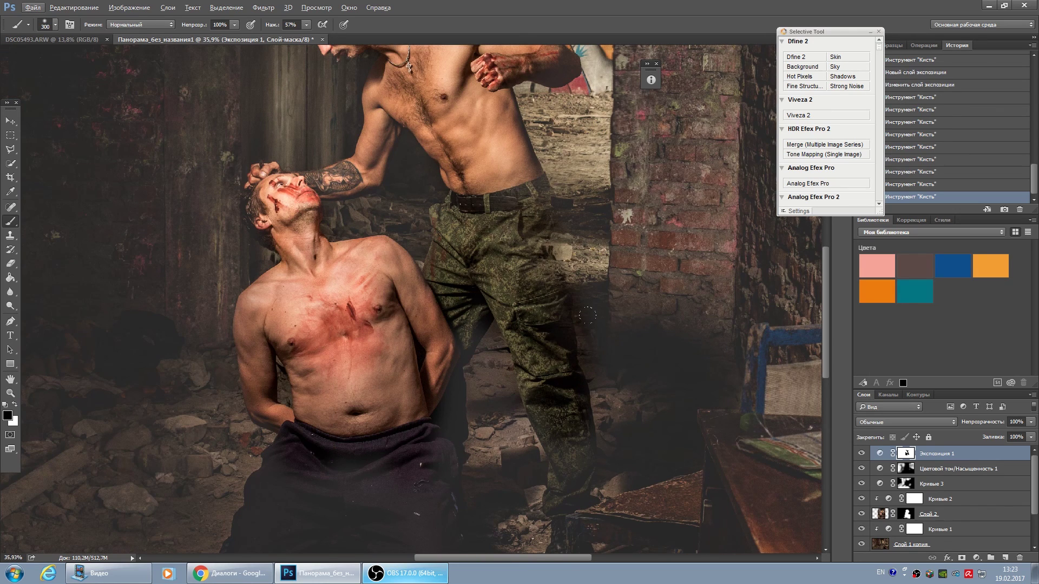
Step: Paint white back into the mask beside the legs and lower Экспозиция 1's fill to 56%
key("x")
left_click(587, 329)
scroll(586, 328, "down", 5)
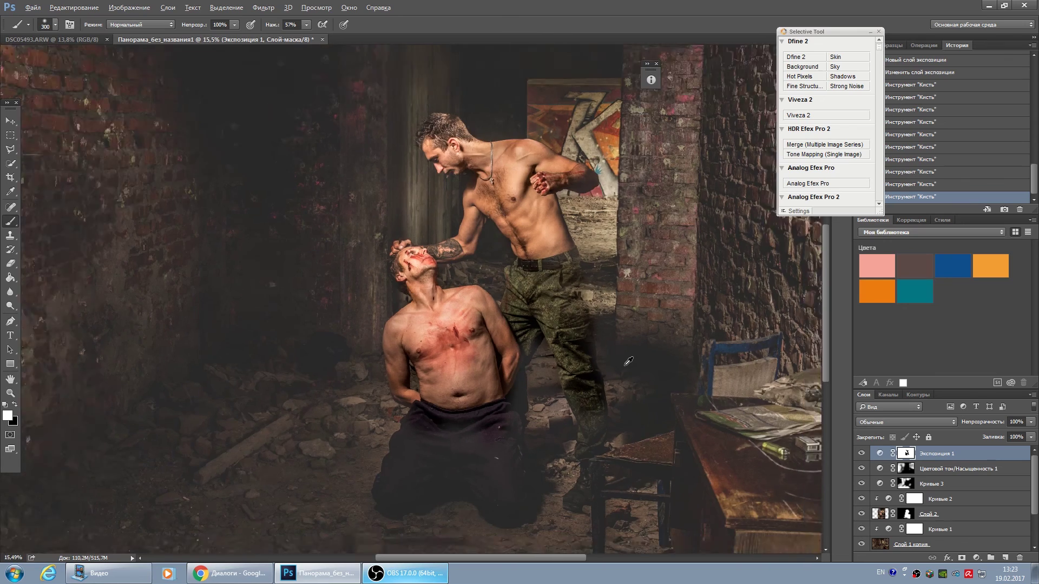
mouse_move(1031, 437)
left_mouse_down()
mouse_move(1030, 451)
mouse_move(1008, 447)
left_mouse_up()
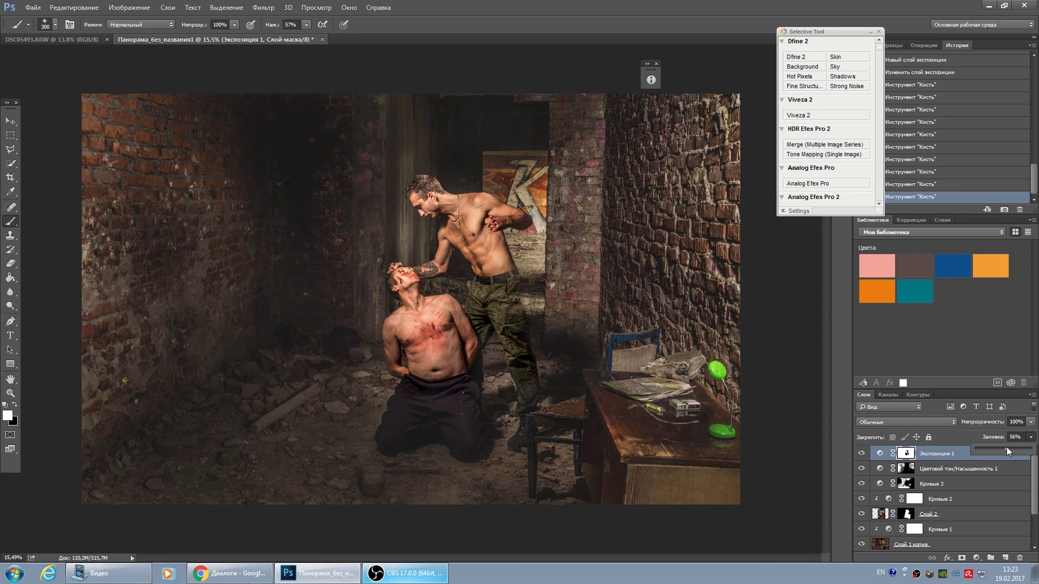
Step: Keep Экспозиция 1's fill at 55% and brush Слой 2's mask over the standing man's trousers
scroll(557, 331, "down", 2)
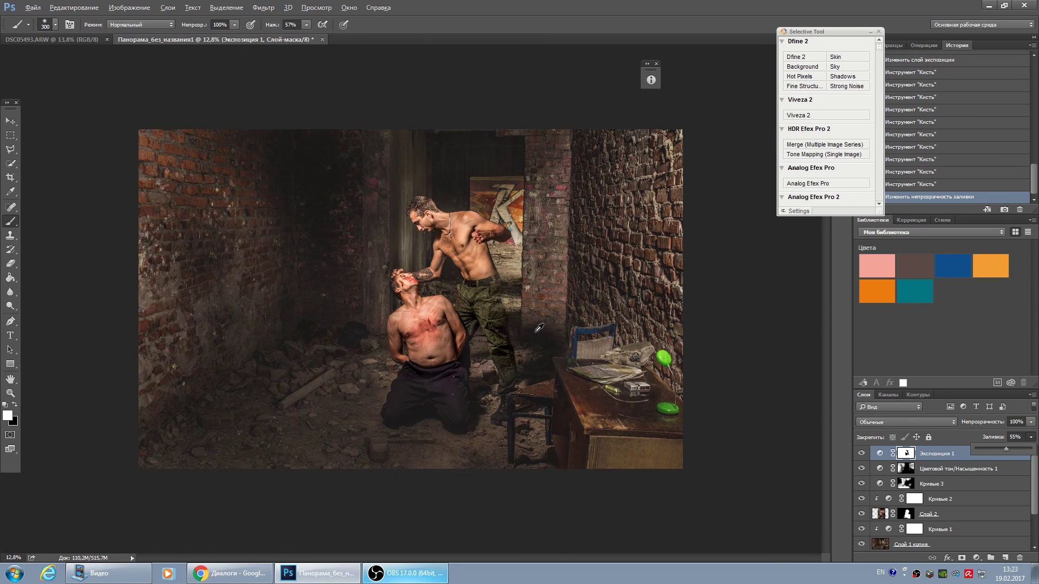
scroll(539, 327, "up", 3)
scroll(536, 325, "up", 5)
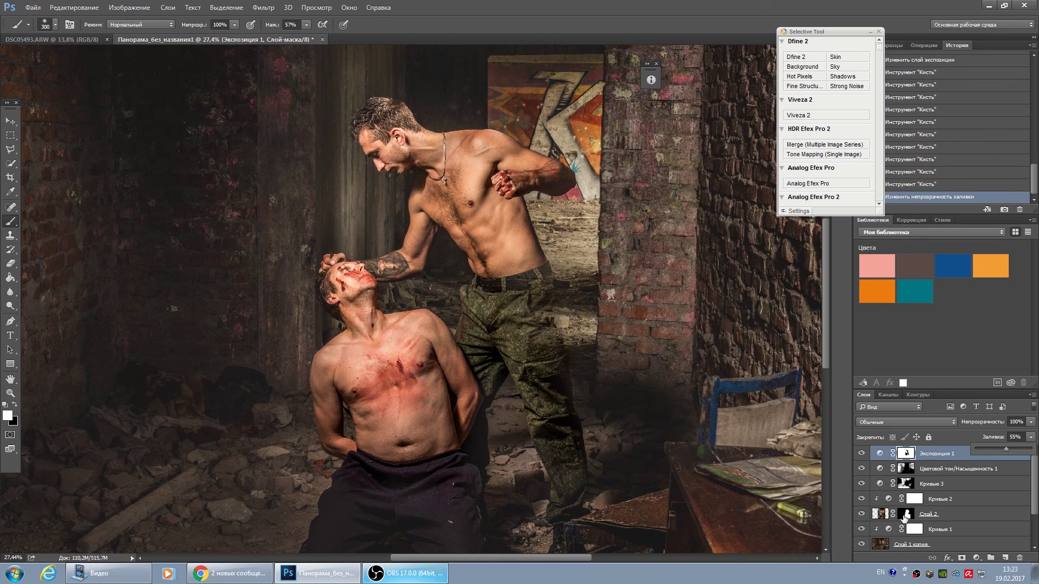
left_click(905, 514)
left_click_drag(527, 289, 533, 325)
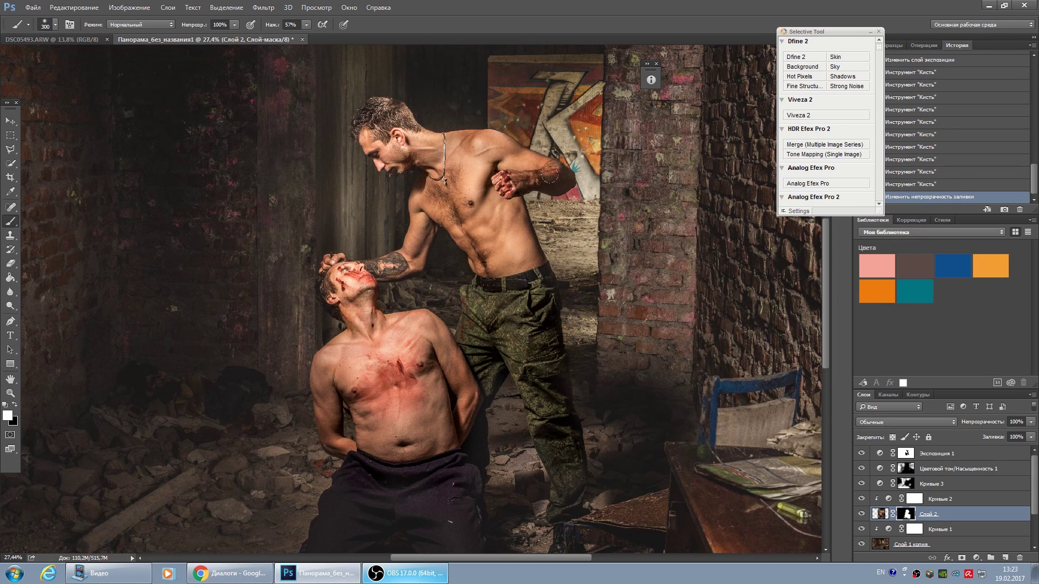
left_click_drag(550, 173, 546, 180)
scroll(477, 322, "down", 3)
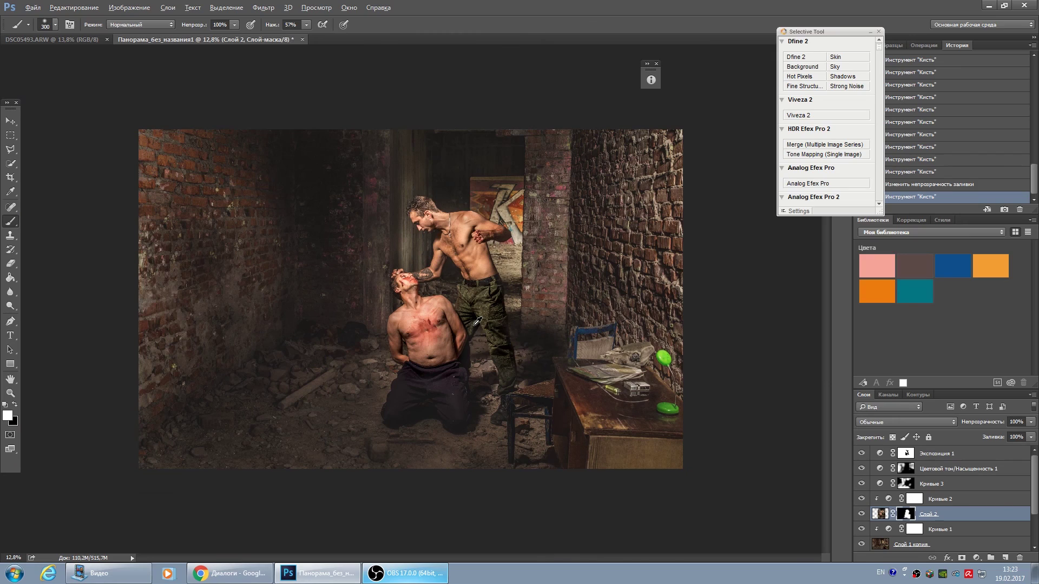
key("alt")
Step: Reselect Экспозиция 1 and browse the Filter menu without applying a filter
left_click(999, 452)
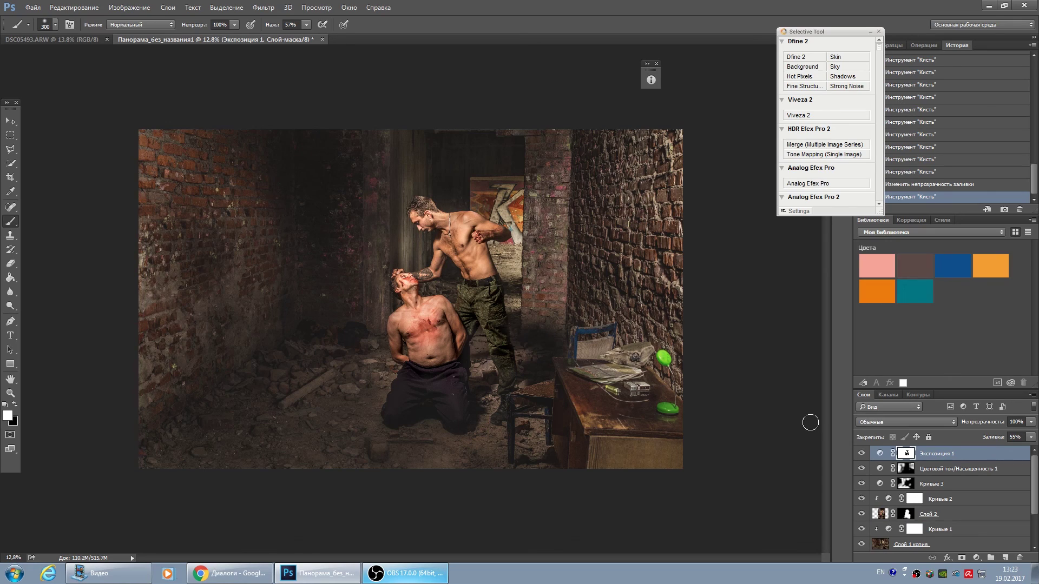
left_click(263, 8)
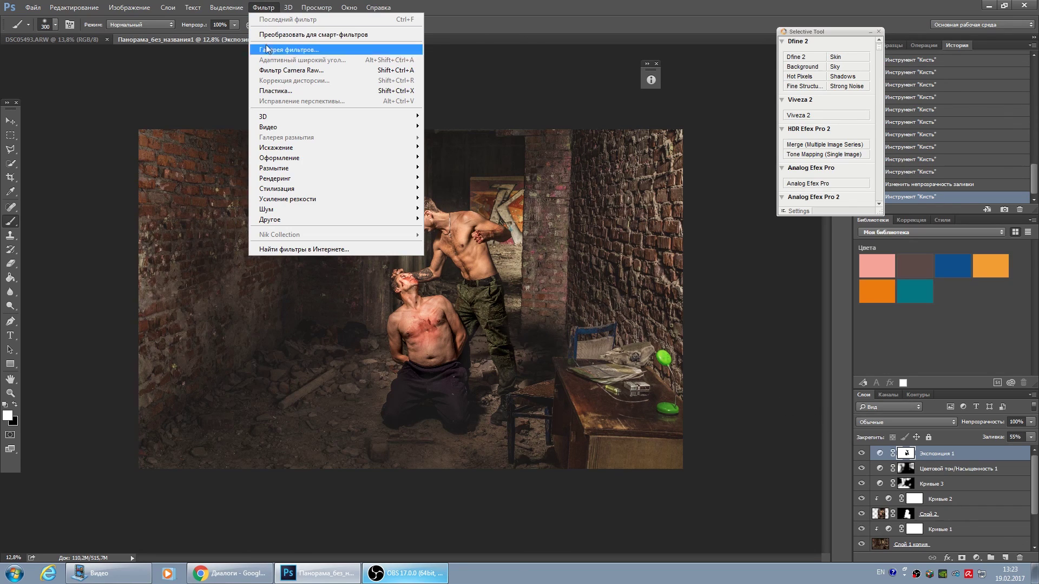
left_click(530, 66)
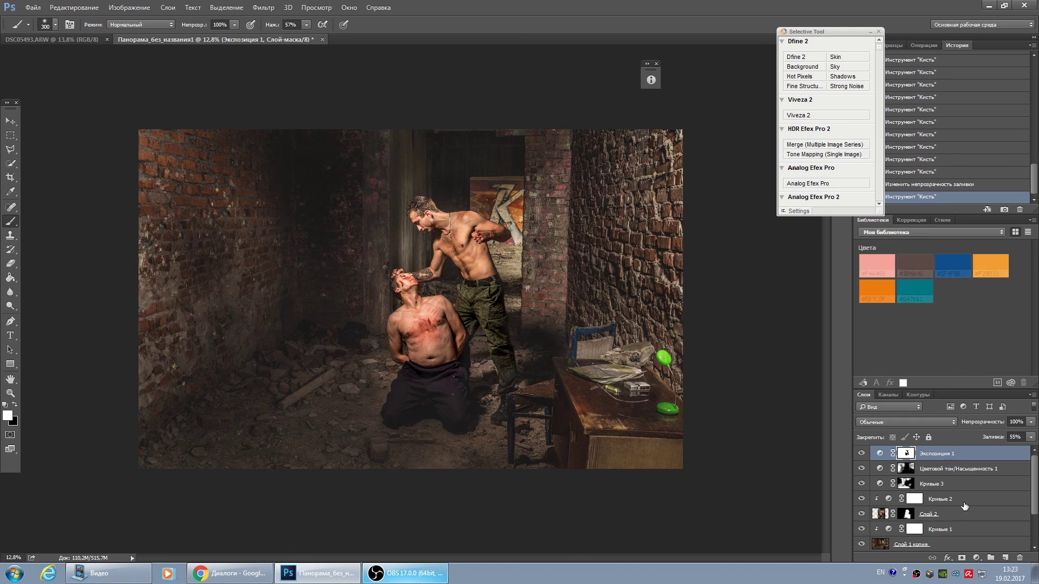
left_click(982, 557)
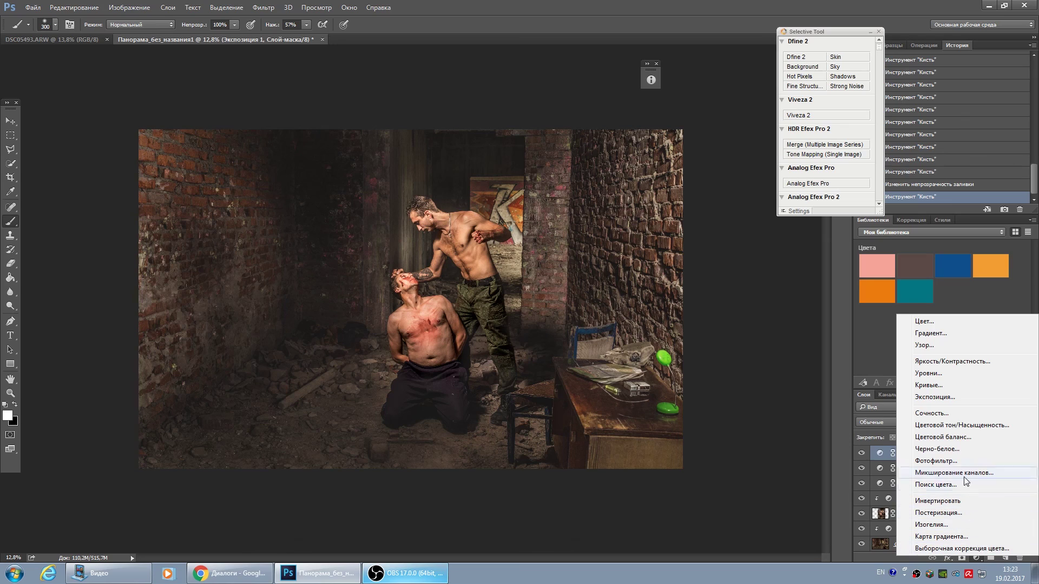
Step: Add a Colorize Hue/Saturation layer tinted yellowish sepia around Hue 30 with raised saturation
left_click(968, 426)
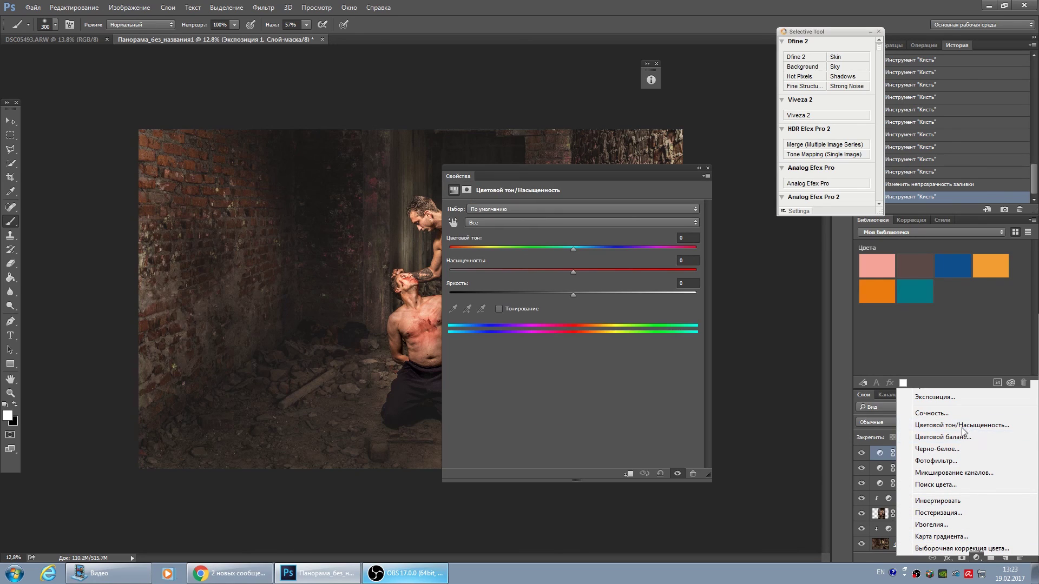
left_click(502, 307)
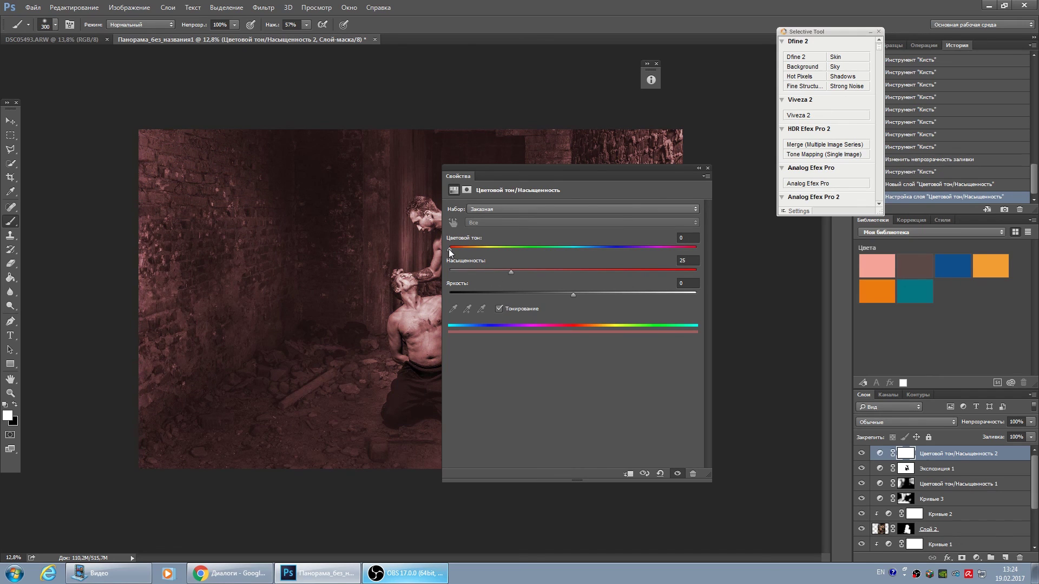
mouse_move(449, 252)
left_mouse_down()
mouse_move(597, 252)
mouse_move(462, 248)
left_mouse_up()
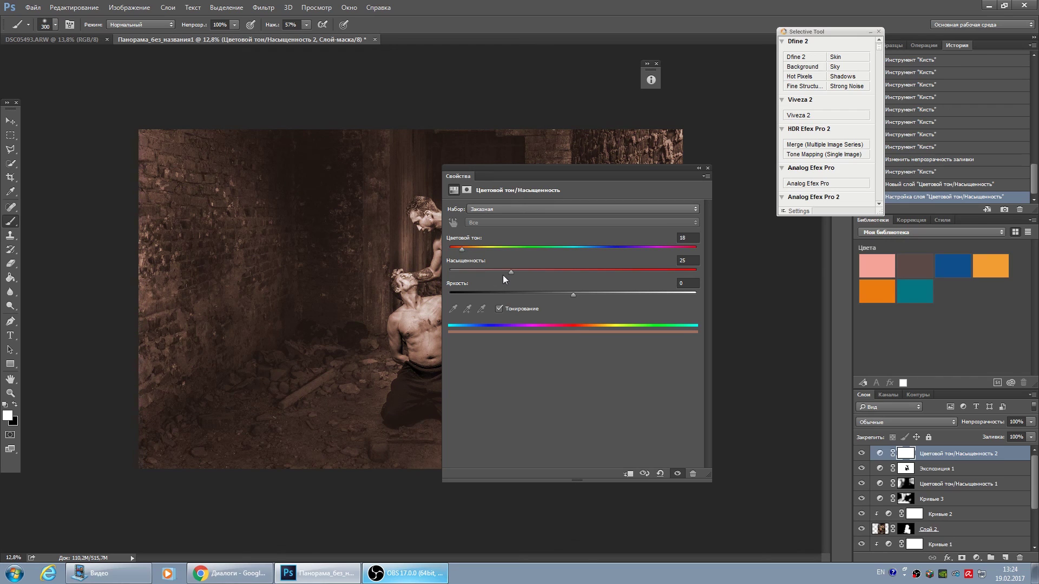
mouse_move(510, 272)
left_mouse_down()
mouse_move(619, 298)
mouse_move(600, 297)
left_mouse_up()
left_click_drag(461, 248, 471, 250)
left_click_drag(541, 273, 501, 275)
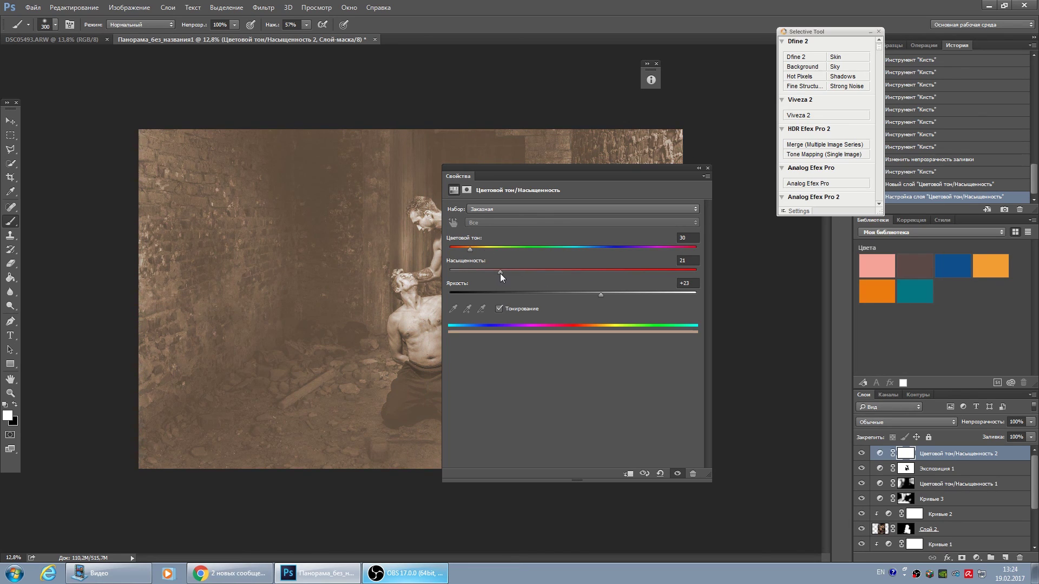
left_click(708, 168)
Step: Set the sepia layer's fill to 21% and move it below Кривые 1
left_click(1032, 437)
left_click_drag(1031, 449, 987, 450)
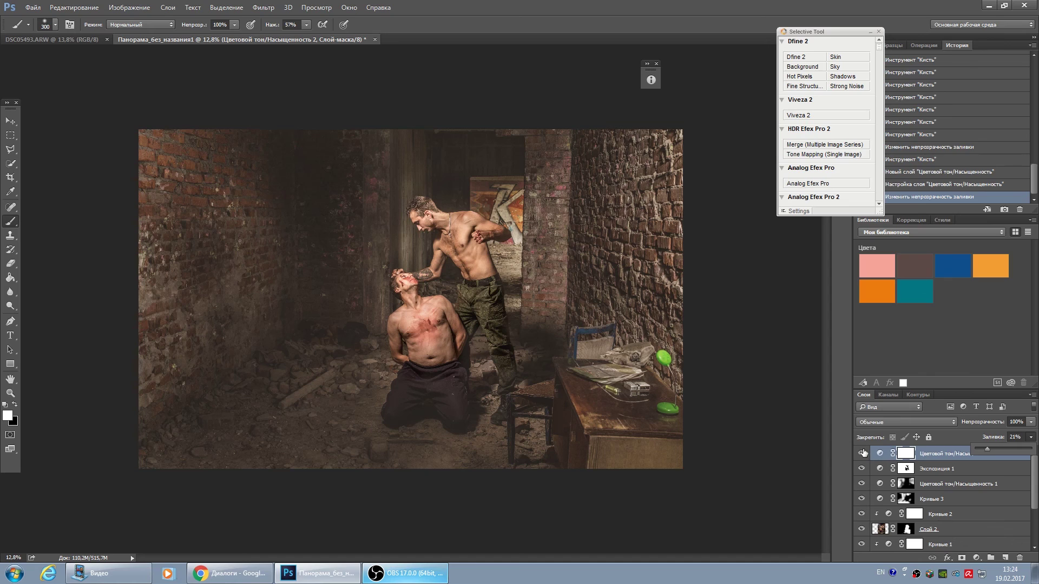
left_click(862, 453)
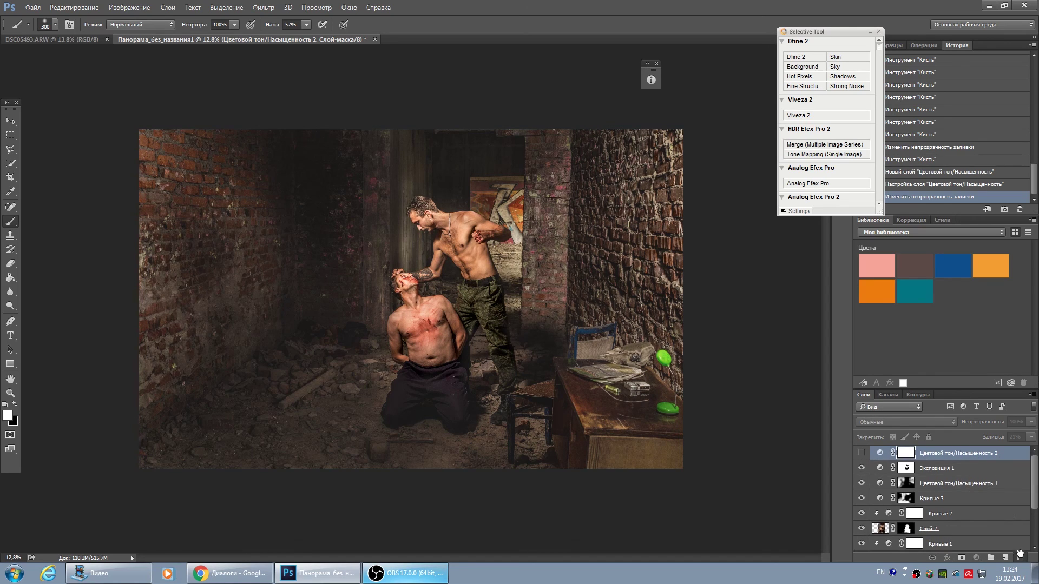
left_click_drag(1020, 555, 1017, 546)
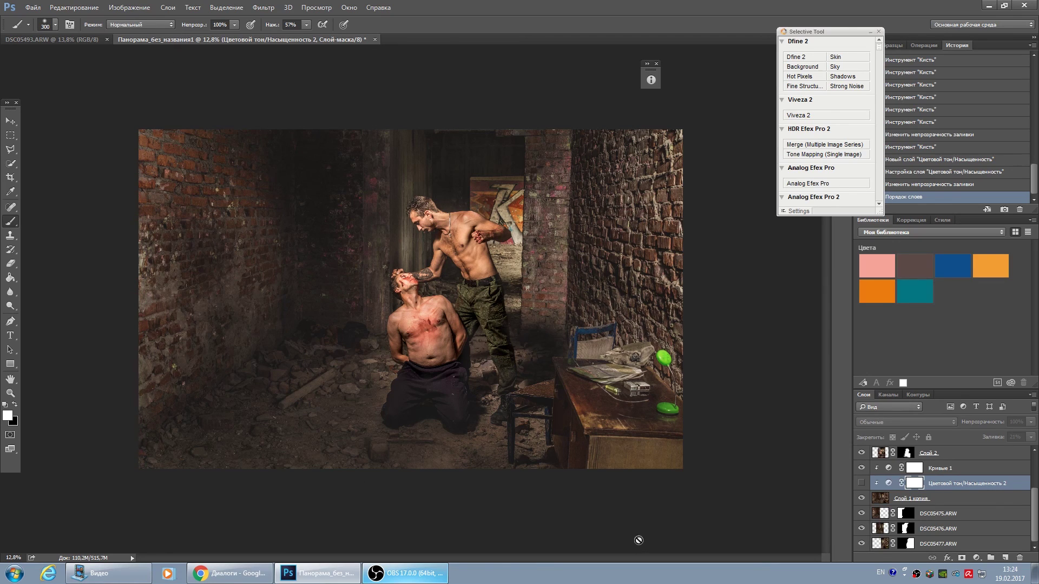
left_click(863, 483)
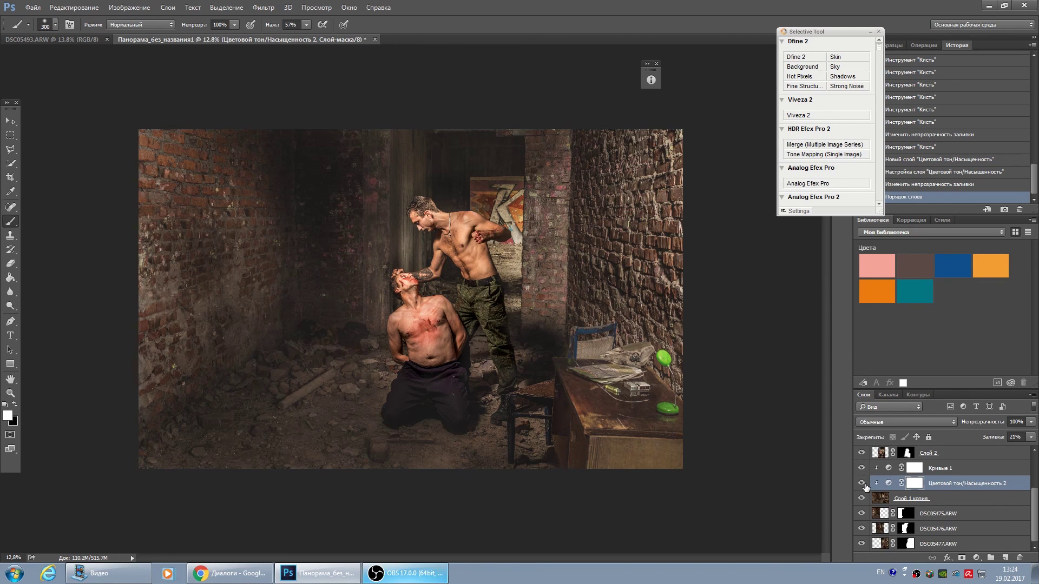
scroll(865, 487, "up", 1)
scroll(865, 488, "up", 2)
left_click(982, 456)
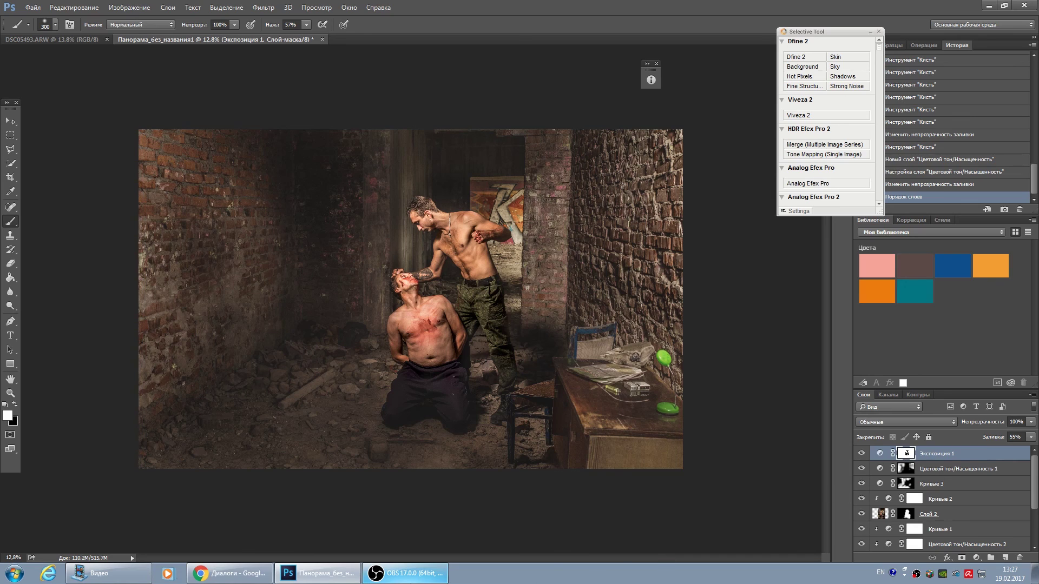
Step: Bring the OBS Studio window to the front from the taskbar
left_click(406, 574)
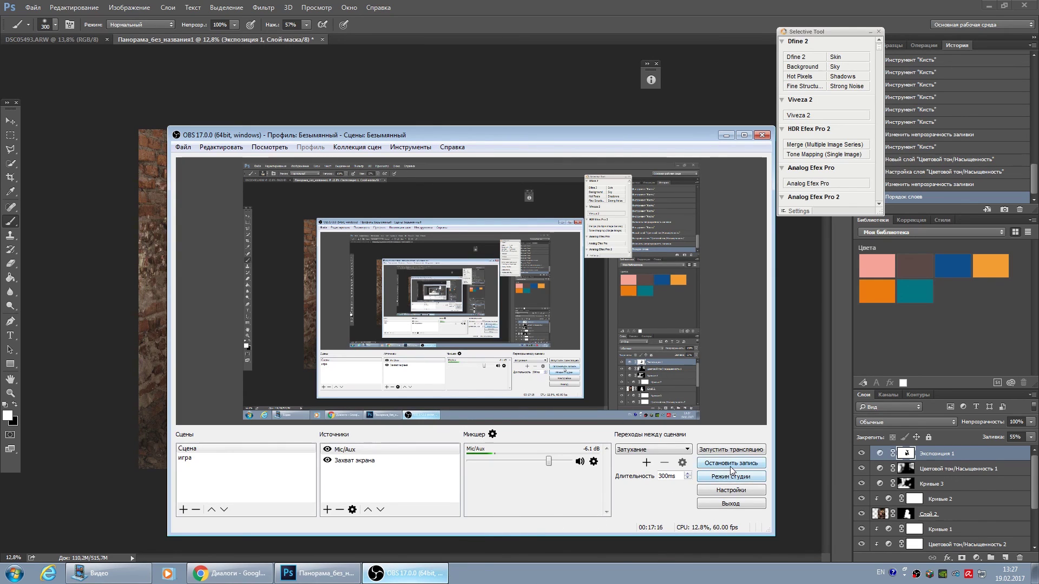